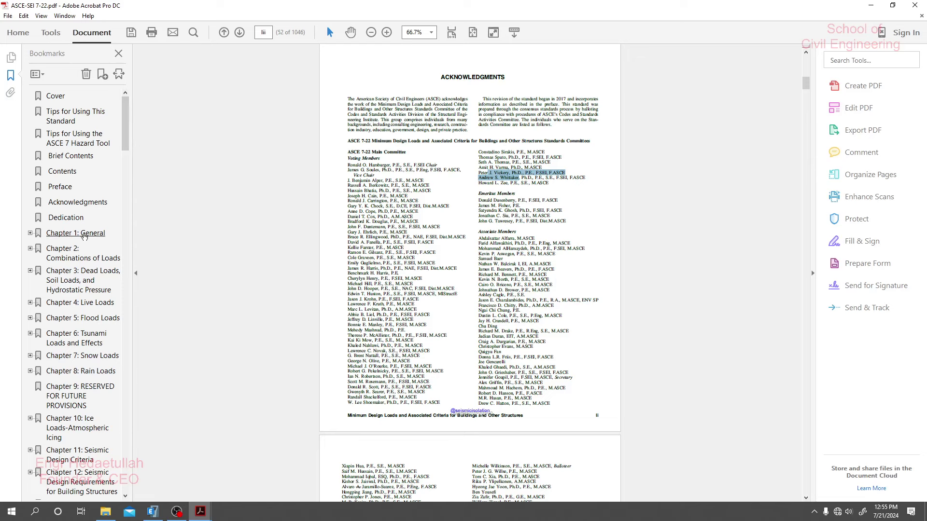
Open Chapter 2 of ASCE 7-22 and examine its load combinations, especially the basic strength design combinations in Section 2.3.1
left_click(85, 263)
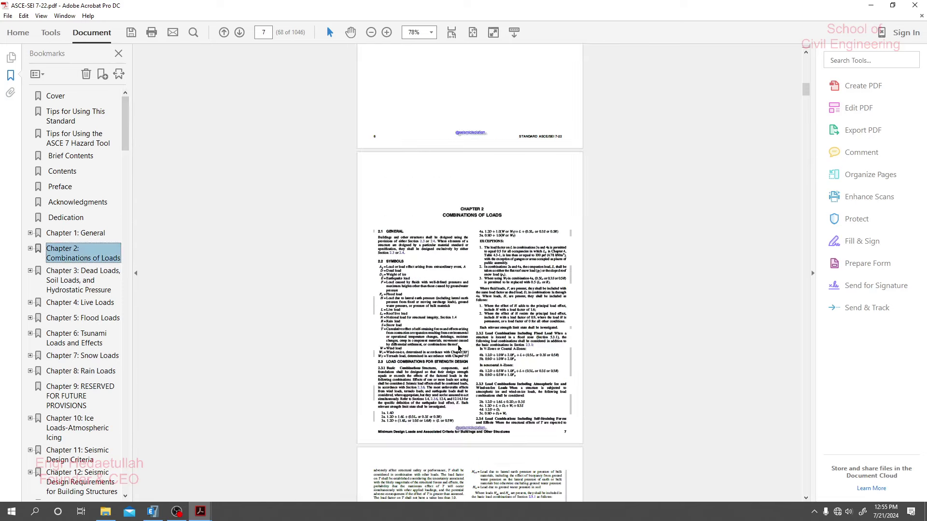
scroll(461, 345, "up", 4, "ctrl")
scroll(462, 335, "down", 10)
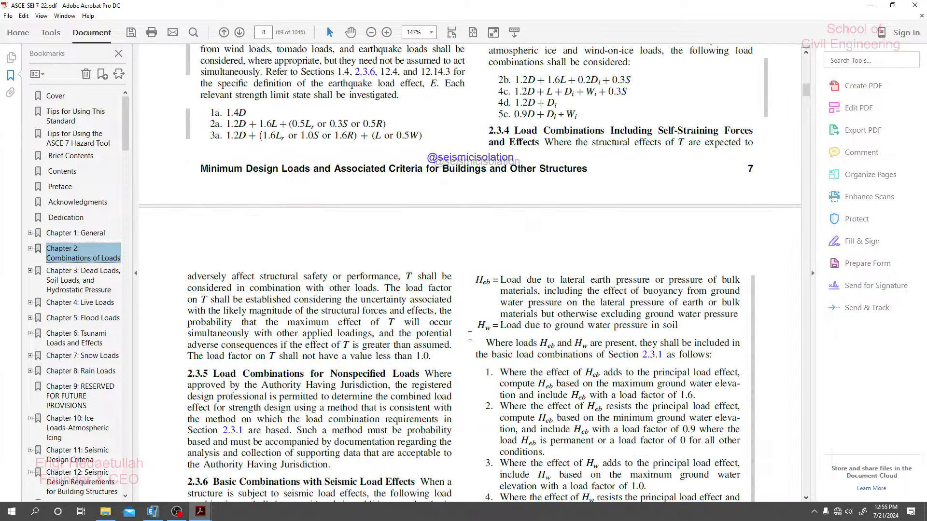
scroll(463, 341, "down", 8)
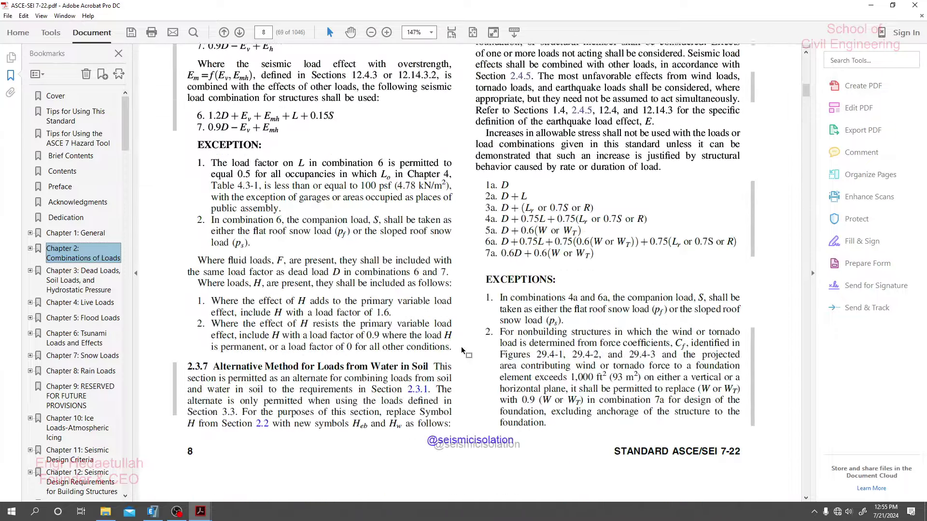
scroll(507, 266, "down", 10)
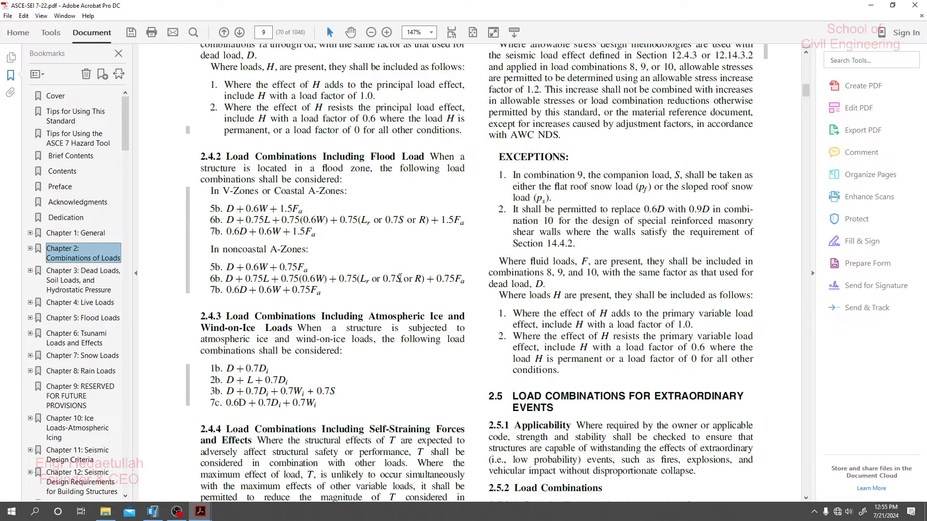
scroll(400, 278, "up", 10)
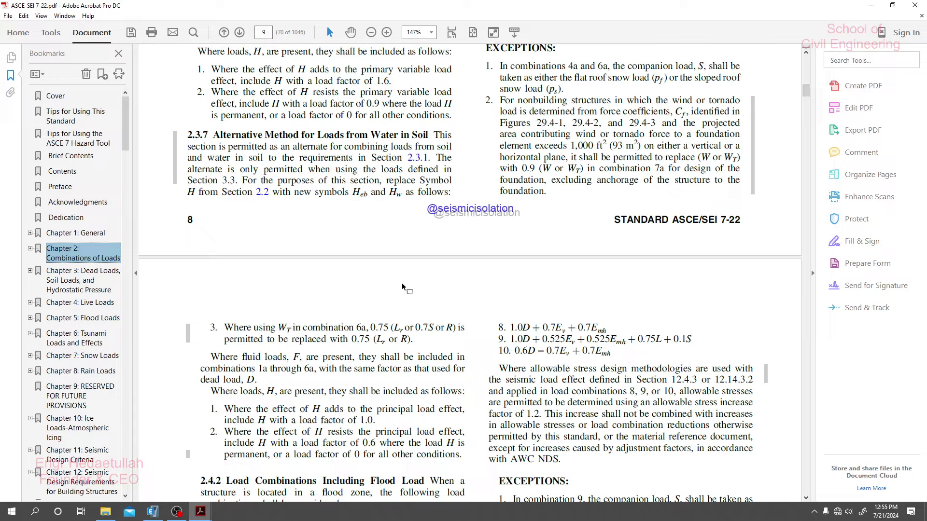
scroll(401, 283, "up", 10)
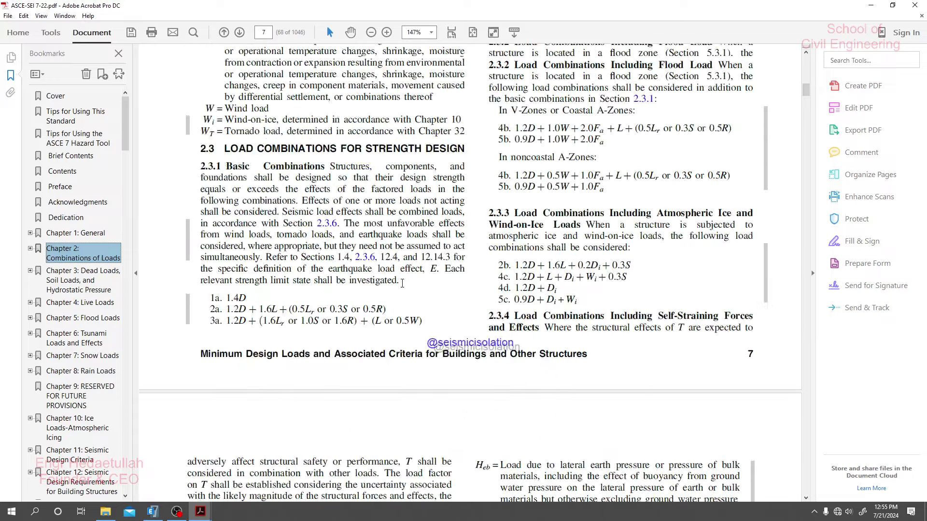
left_click_drag(210, 355, 423, 368)
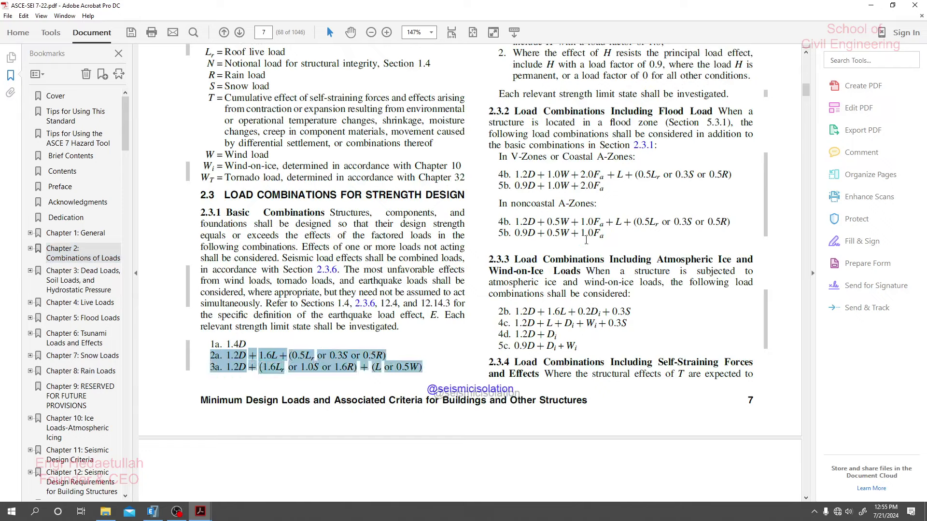
left_click(318, 401)
Switch to Volume -II C-2.pdf and examine the basic load combinations for the allowable strength design method in section 1.7.8
mouse_move(200, 510)
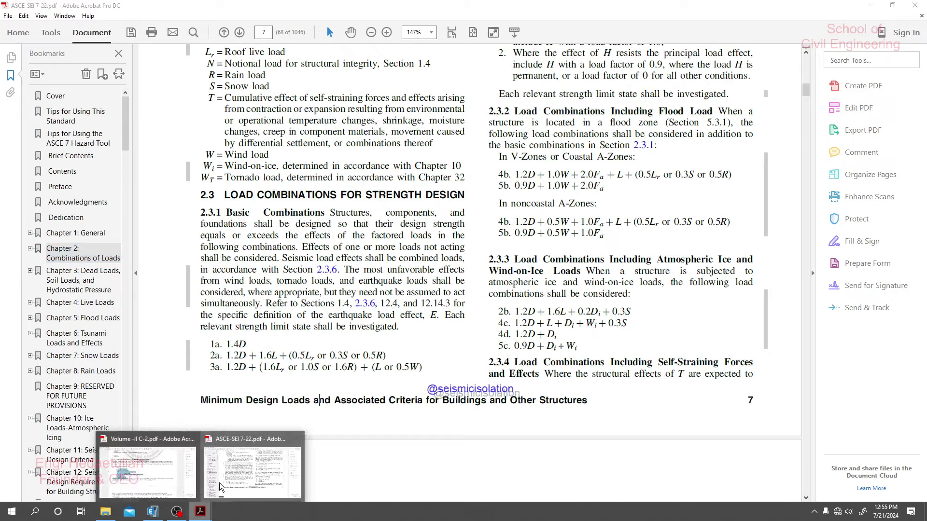
left_click(184, 471)
left_click(242, 226)
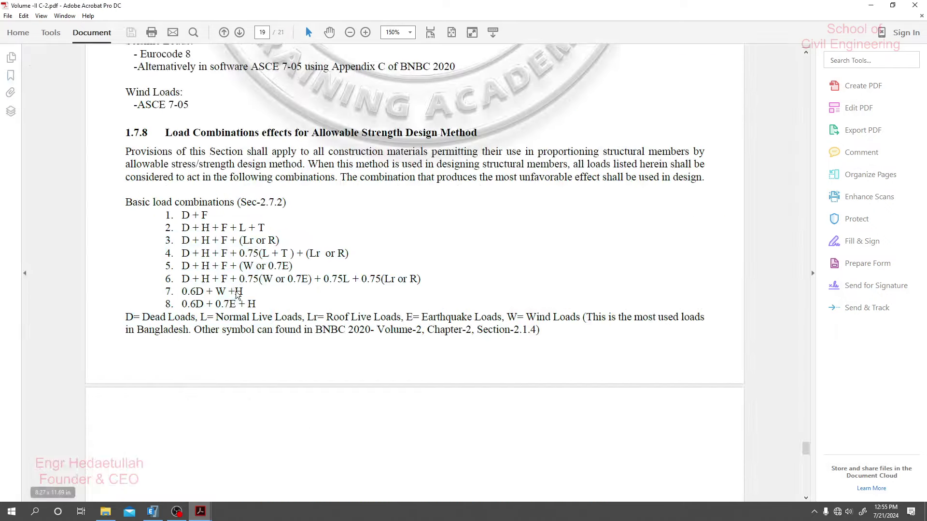
left_click_drag(266, 227, 176, 216)
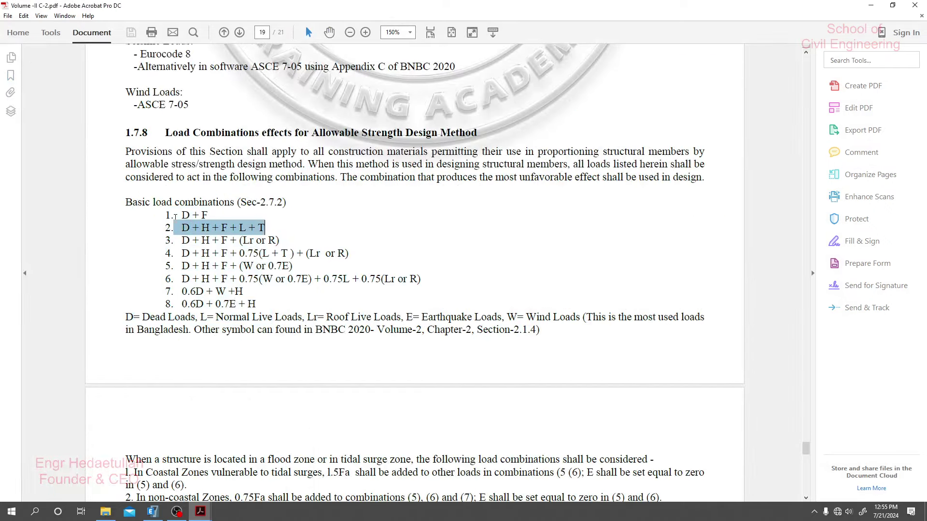
left_click(236, 279)
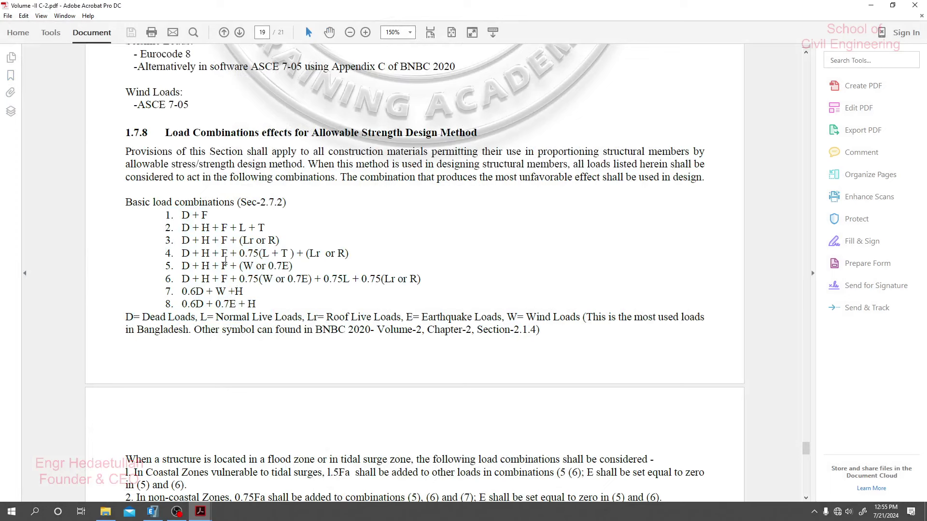
Return to ASCE-SEI 7-22.pdf and copy the combination text "1a. 1.4D" from Section 2.3.1
mouse_move(200, 512)
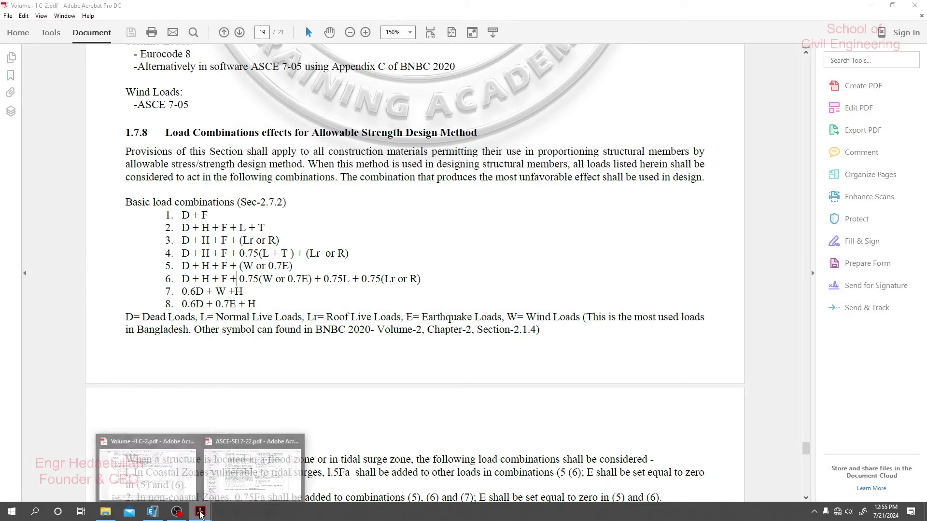
left_click(256, 473)
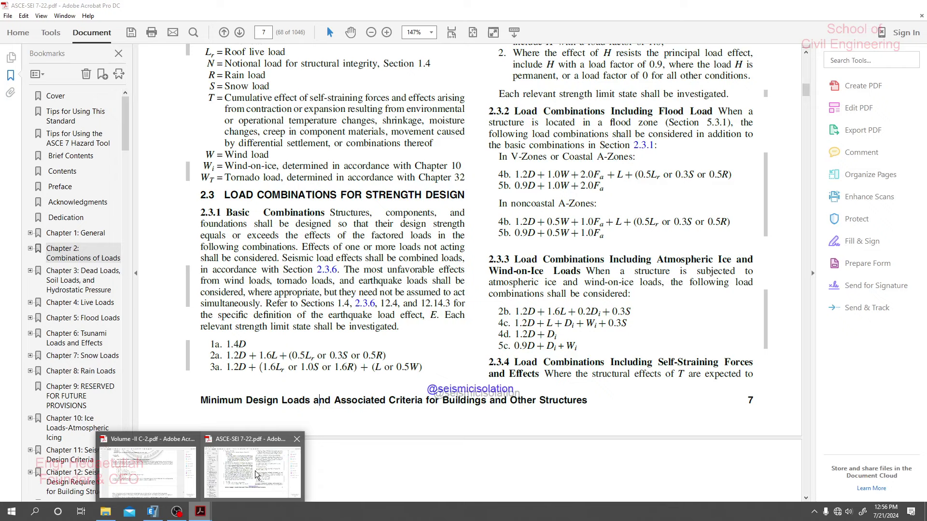
left_click_drag(227, 344, 246, 344)
left_click(232, 349)
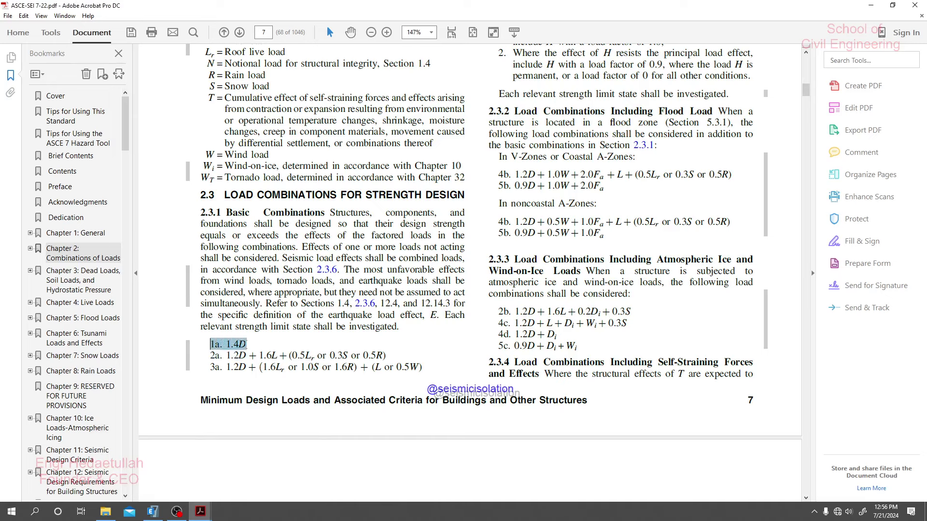
right_click(236, 344)
left_click(253, 356)
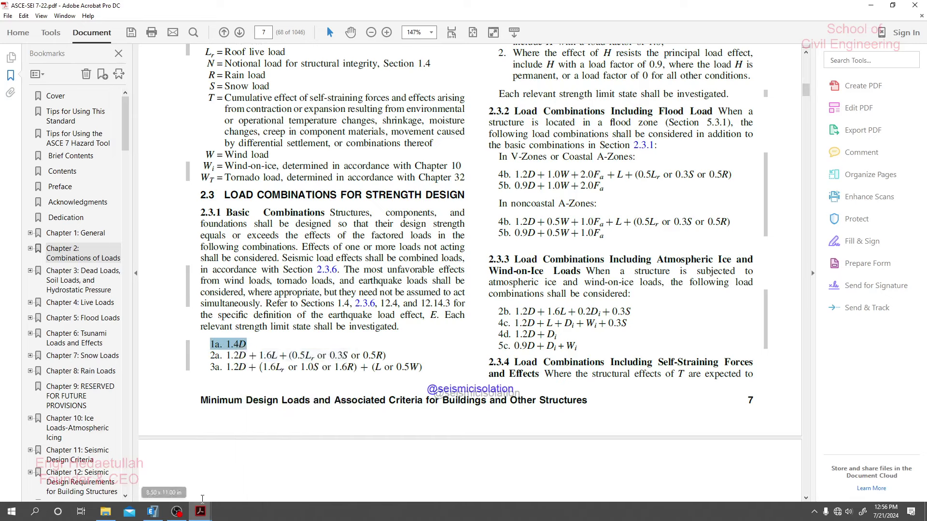
Switch to ETABS and start a new load combination named "1a. 1.4D"
left_click(152, 516)
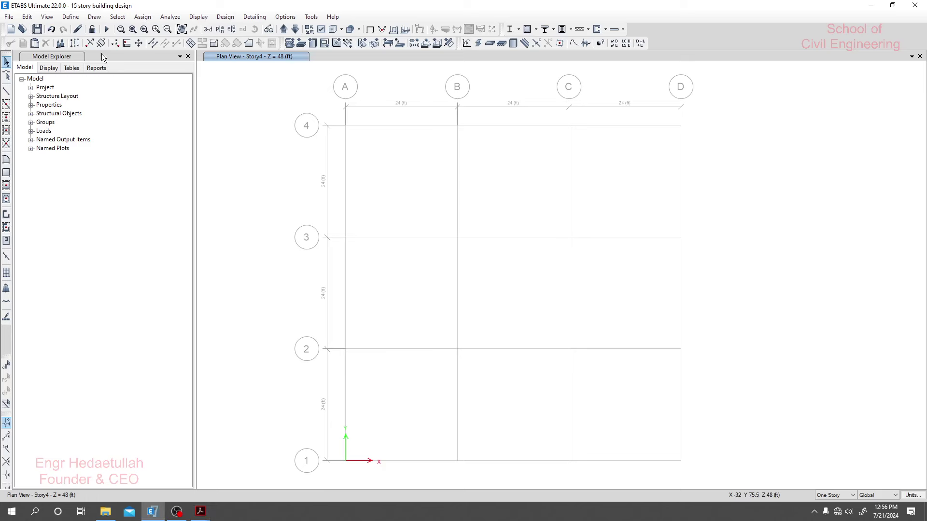
left_click(70, 17)
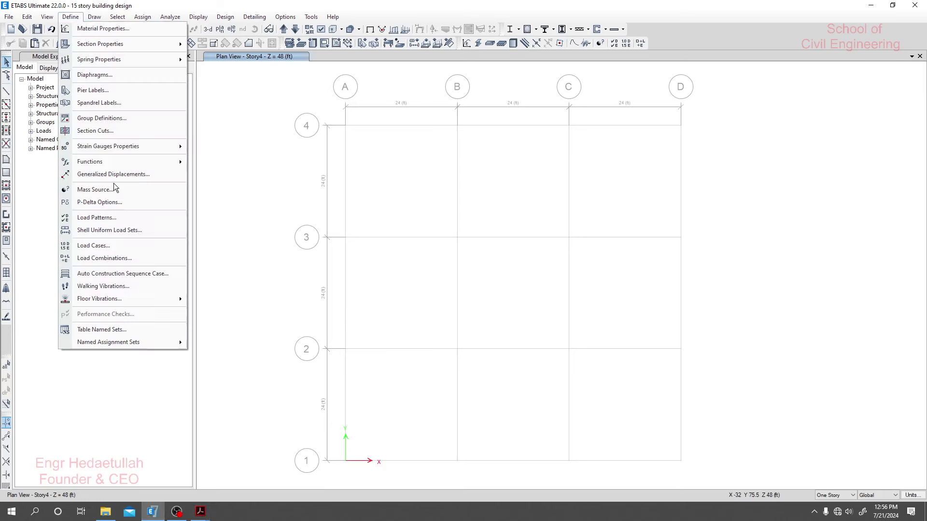
left_click(117, 258)
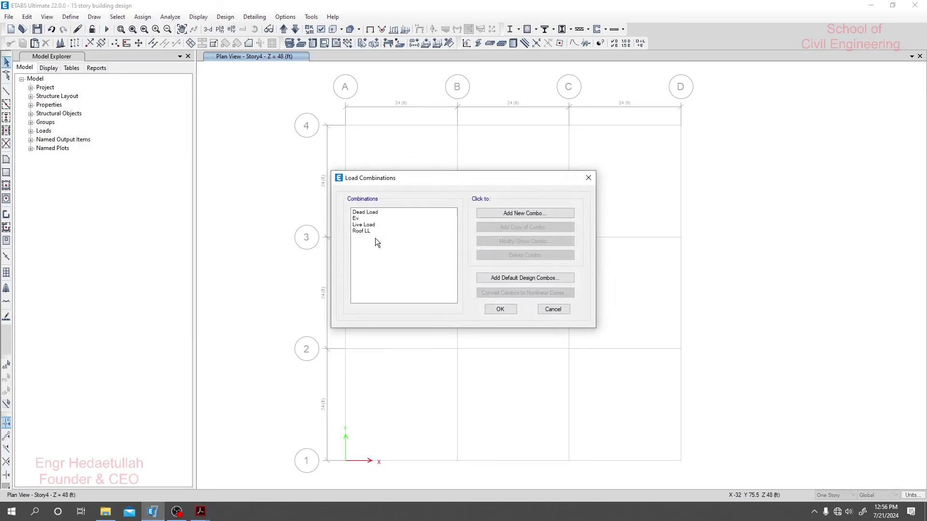
left_click_drag(458, 178, 474, 173)
left_click(542, 210)
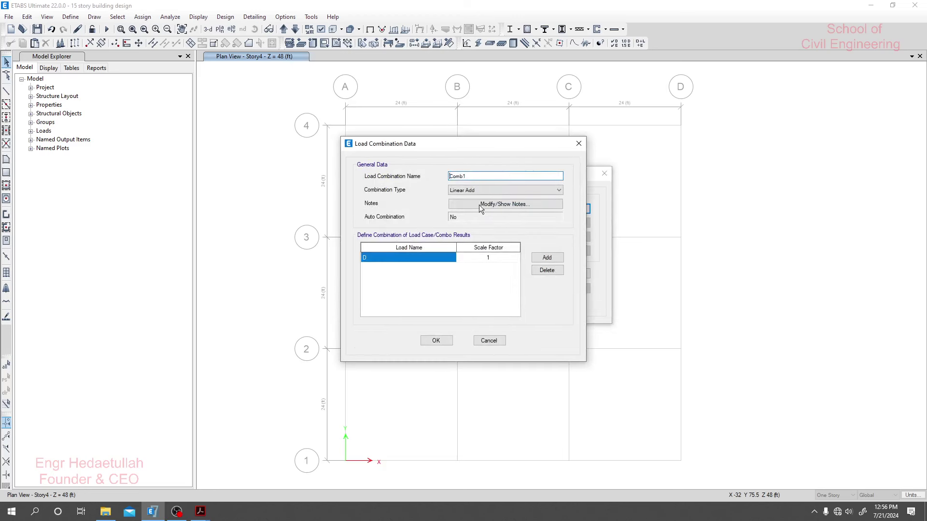
left_click_drag(507, 179, 424, 178)
type("1a. 1.4D")
Define the combination as Dead Load with a scale factor of 1.4 and save it
left_click(450, 257)
left_click(451, 257)
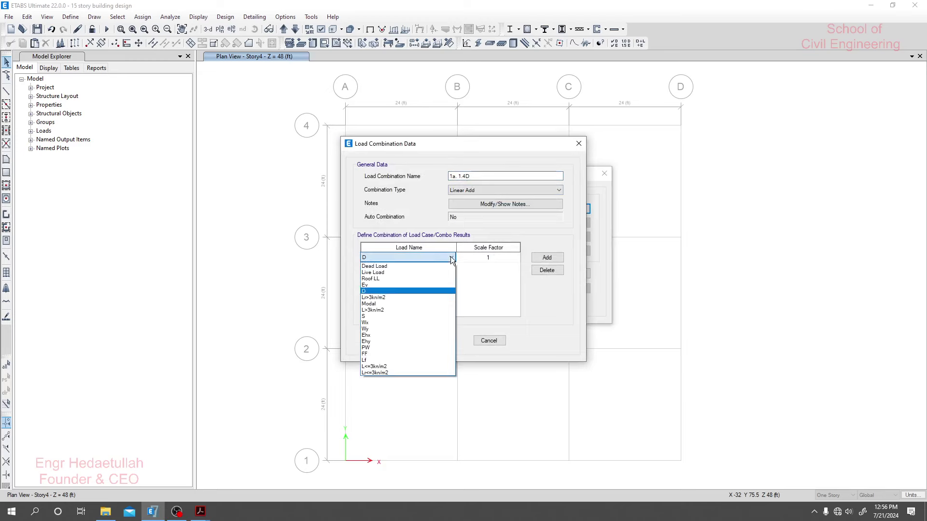
left_click(396, 265)
left_click(481, 259)
left_click(481, 259)
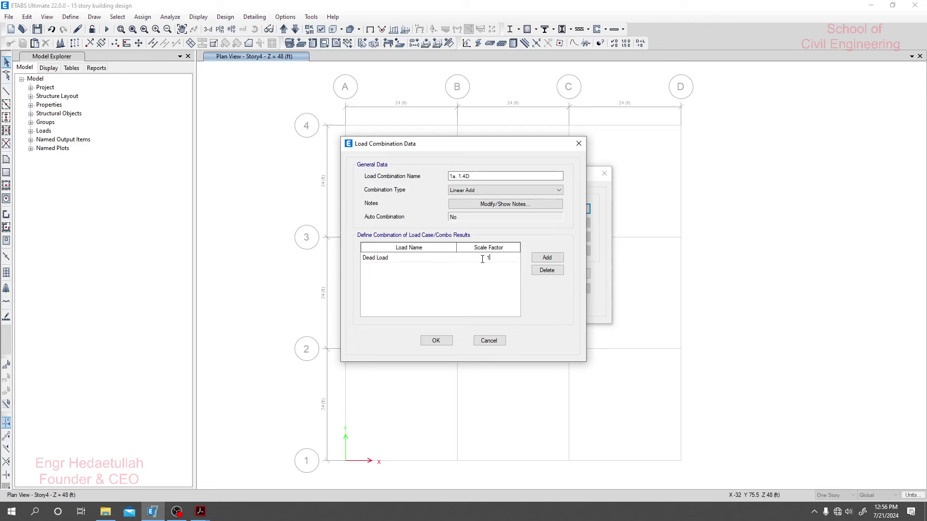
type("1.4")
left_click_drag(416, 144, 583, 151)
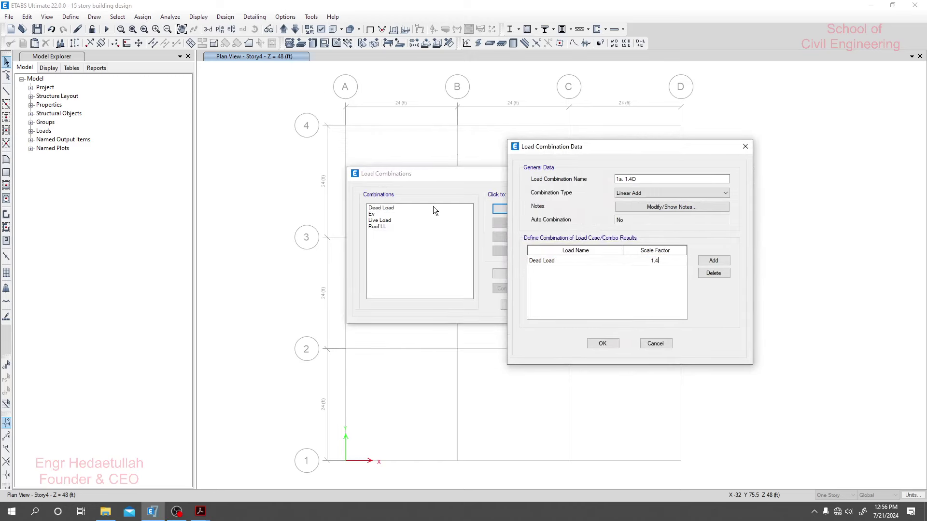
left_click(578, 261)
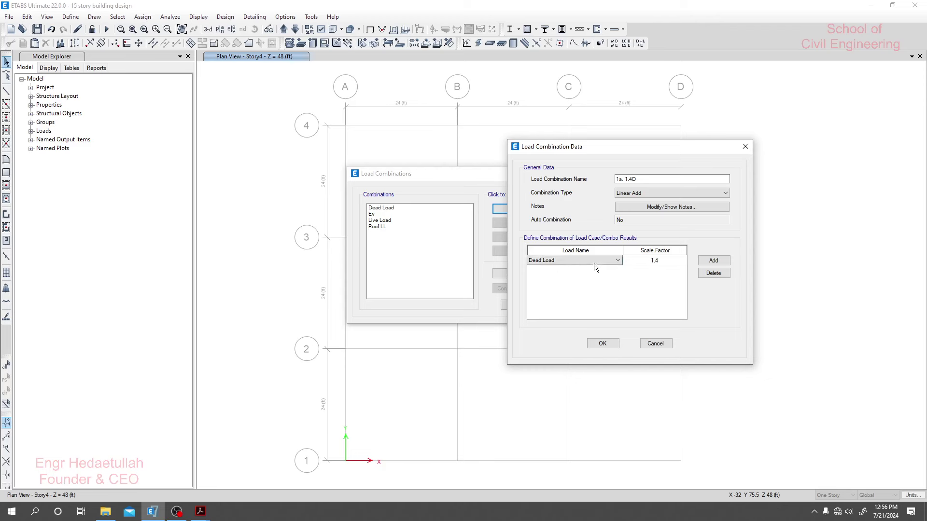
left_click(597, 261)
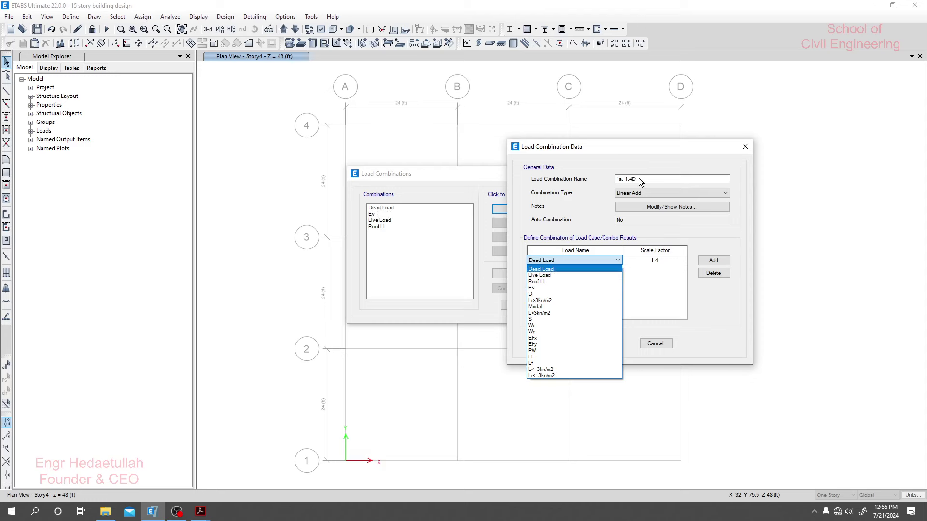
left_click(555, 269)
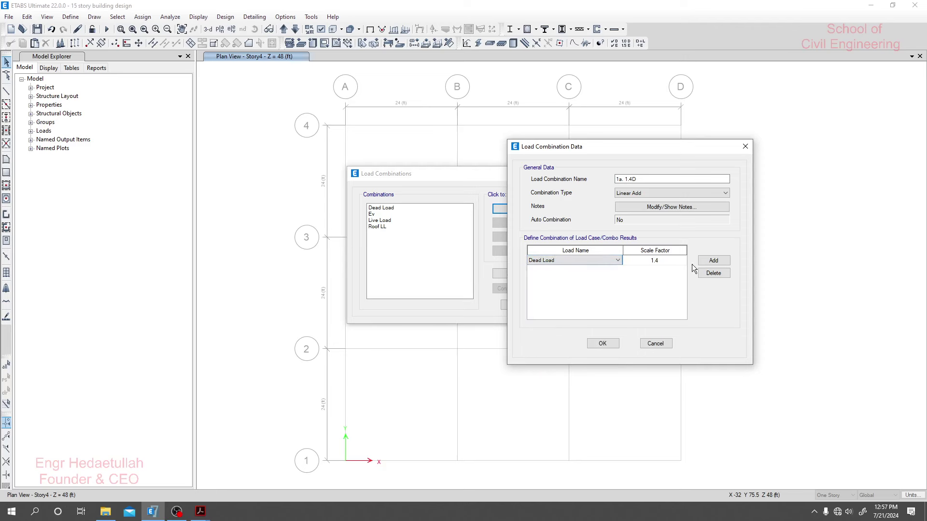
left_click(603, 344)
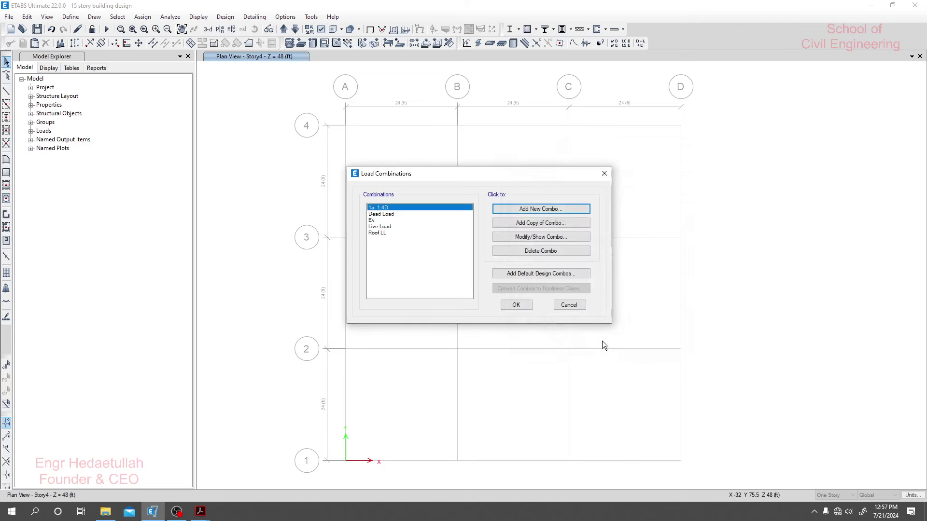
Start another new load combination after the 1a combination
left_click(389, 214)
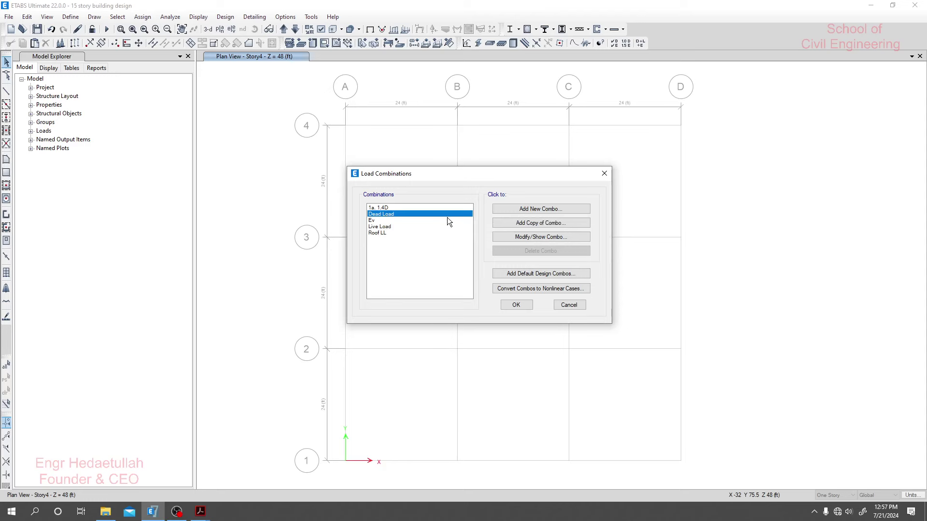
left_click(385, 208)
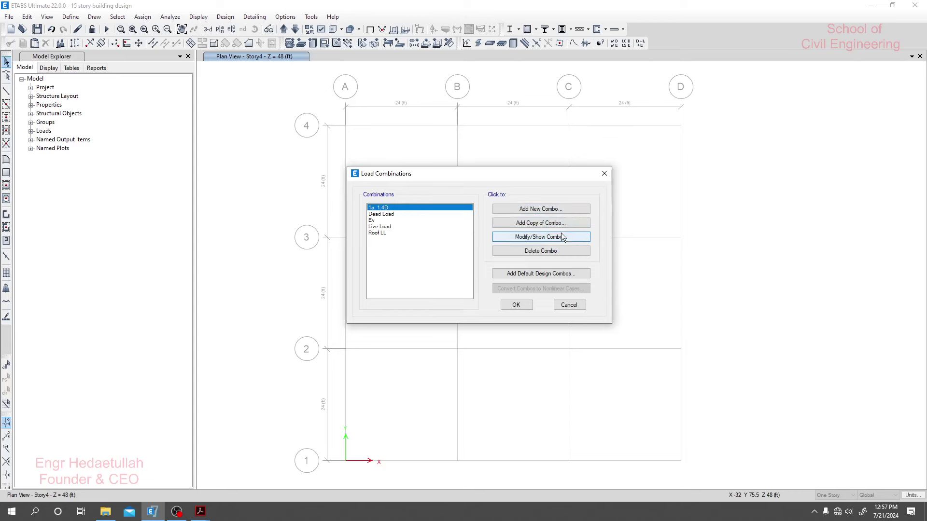
left_click(543, 209)
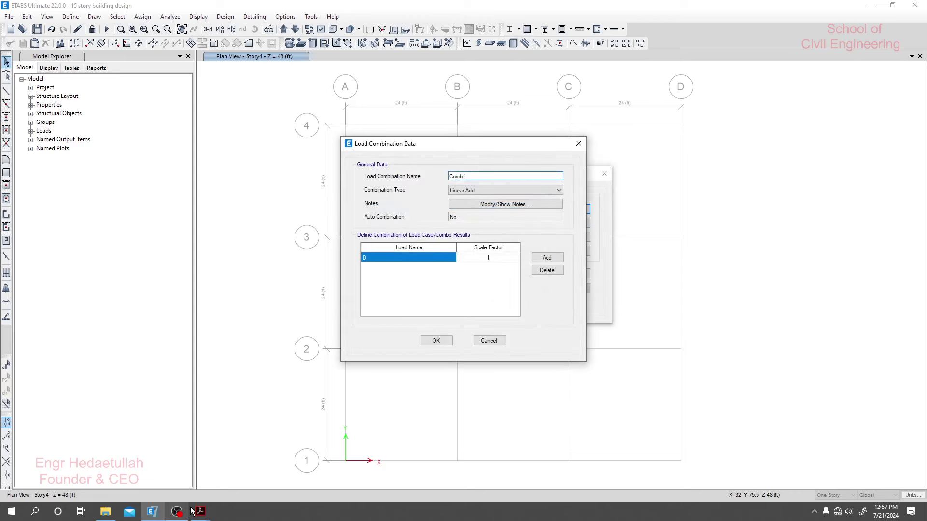
Switch to ASCE-SEI 7-22.pdf and copy combination 2a in Section 2.3.1 up to the 0.5Lr term
mouse_move(202, 516)
left_click(148, 468)
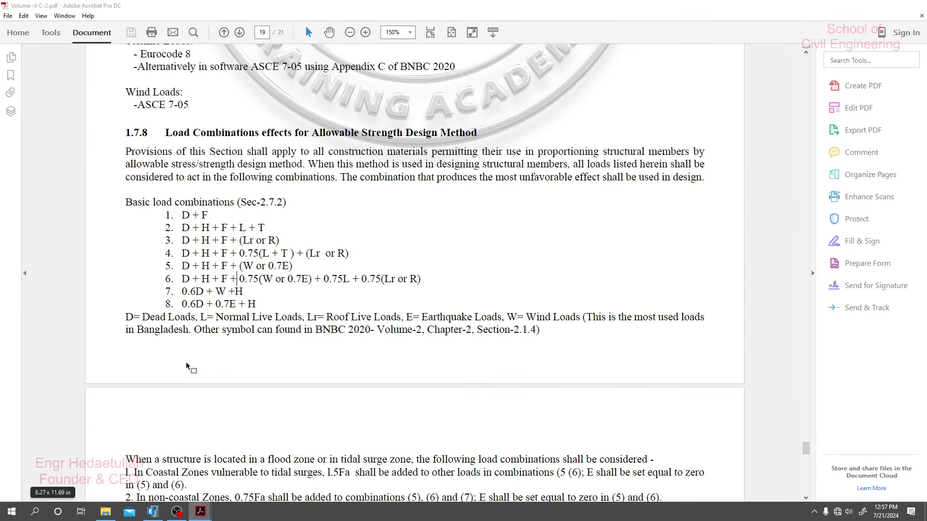
mouse_move(200, 511)
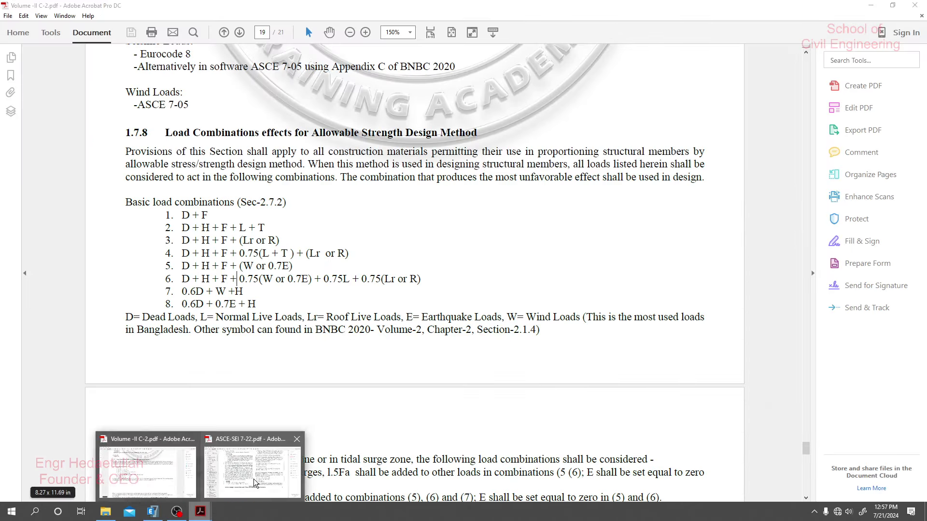
left_click(253, 478)
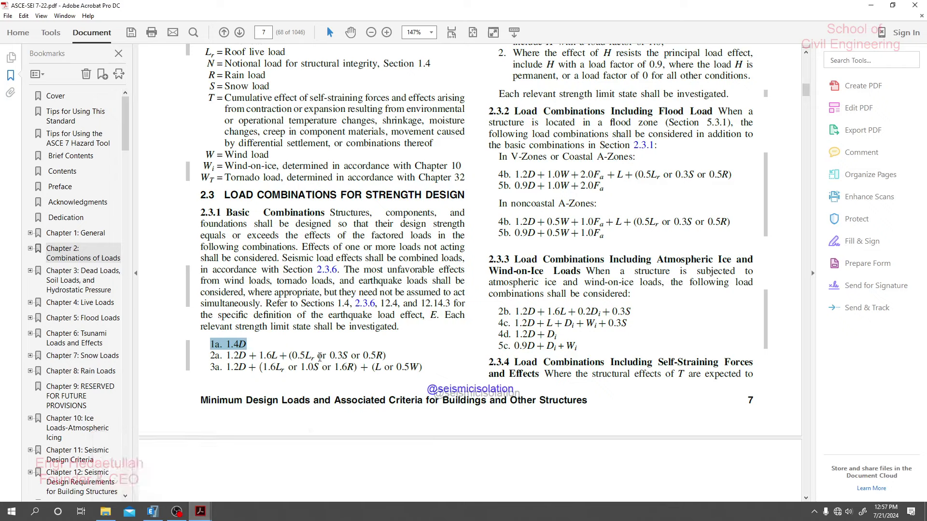
left_click(277, 355)
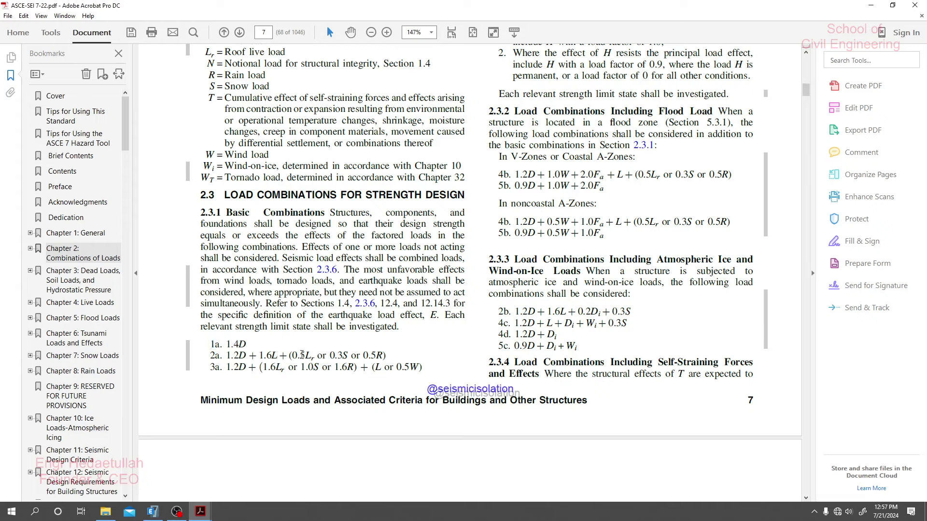
left_click_drag(318, 355, 211, 356)
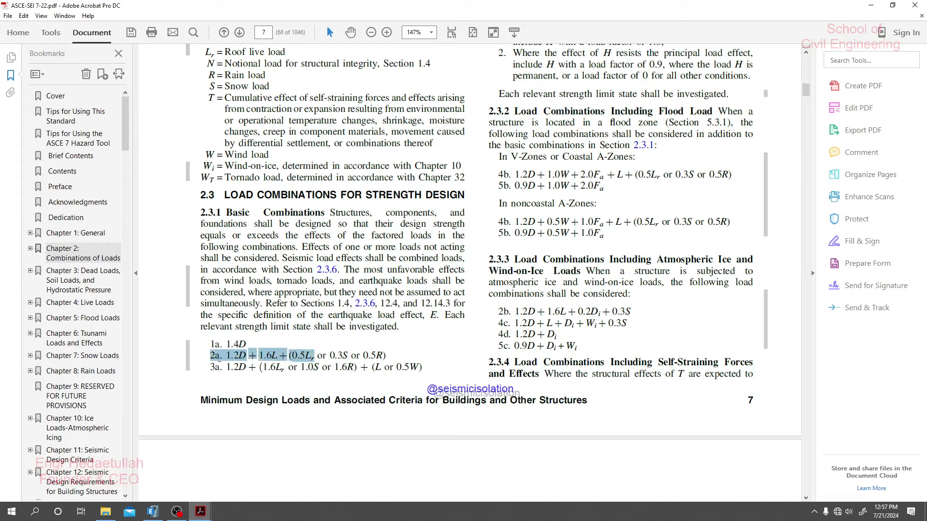
right_click(226, 360)
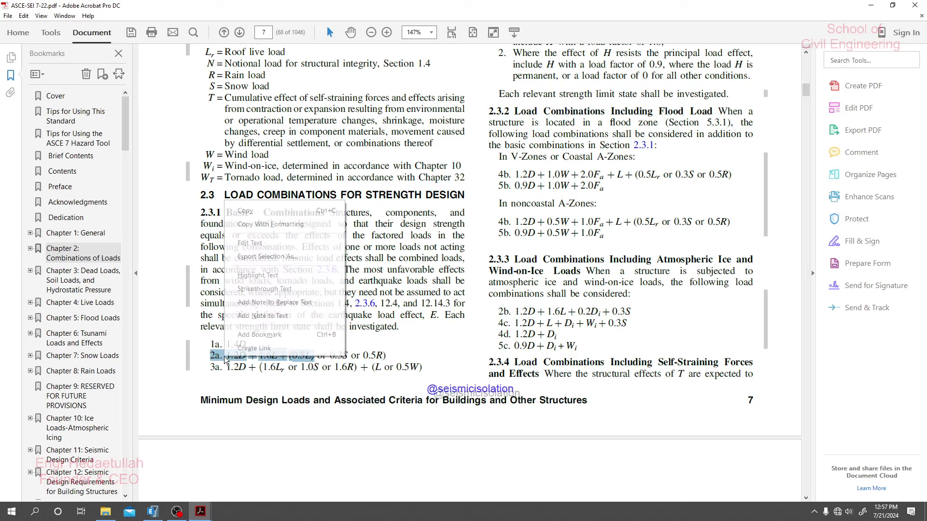
left_click(257, 212)
left_click(348, 356)
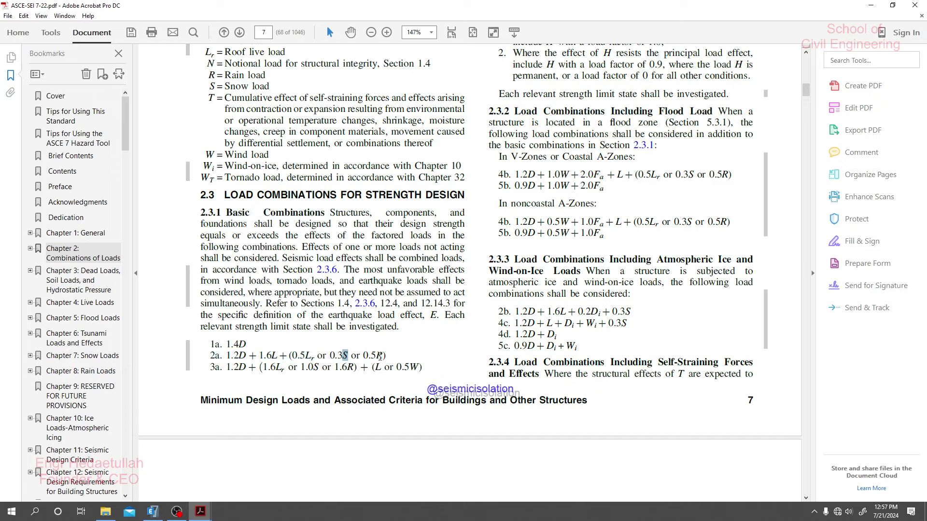
left_click_drag(382, 356, 328, 355)
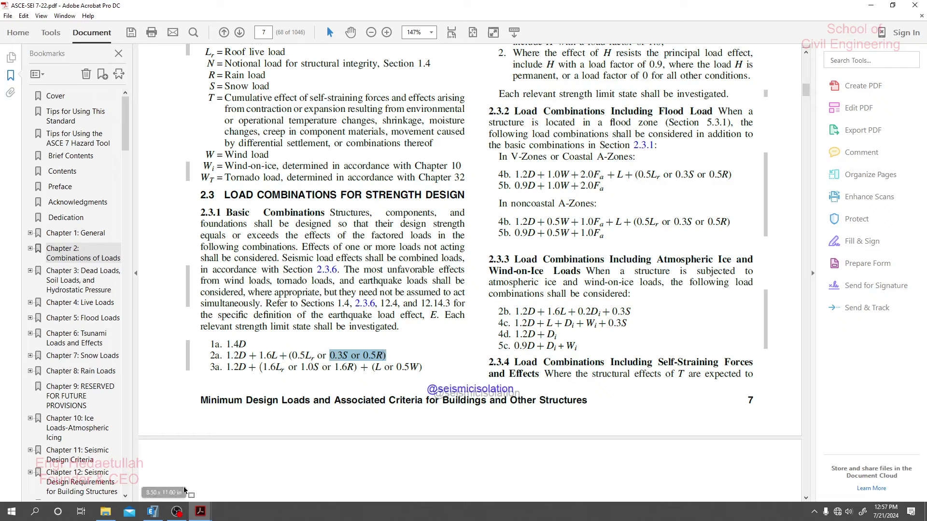
Switch back to ETABS and name the new combination "2a.1. 1.2D+ 1.6L+0.5Lr"
left_click(161, 512)
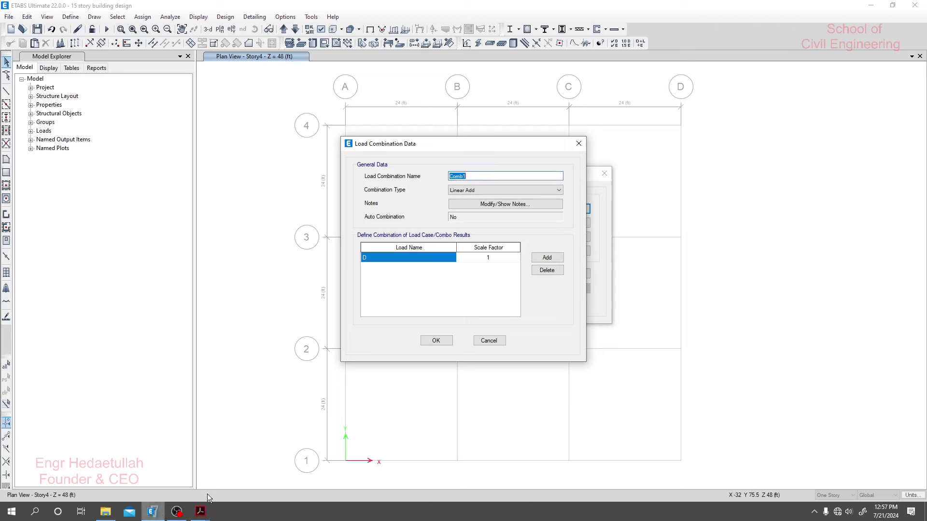
left_click(486, 176)
double_click(486, 176)
type("2a: 1.2D þ 1.6Lþ (0.5Lr")
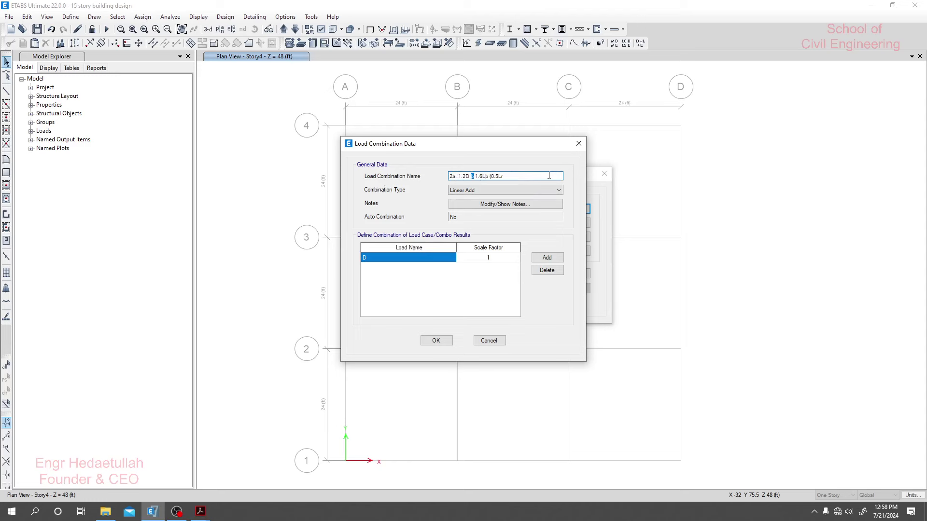
key("BackSpace")
key("BackSpace")
type("+")
key("BackSpace")
type("+")
left_click(509, 175)
key("BackSpace")
key("Home")
key("Right")
key("Right")
key("Right")
key("Right")
type("1.")
Check the terms of combinations 2a and 3a in ASCE-SEI 7-22.pdf, and return to ETABS
mouse_move(201, 512)
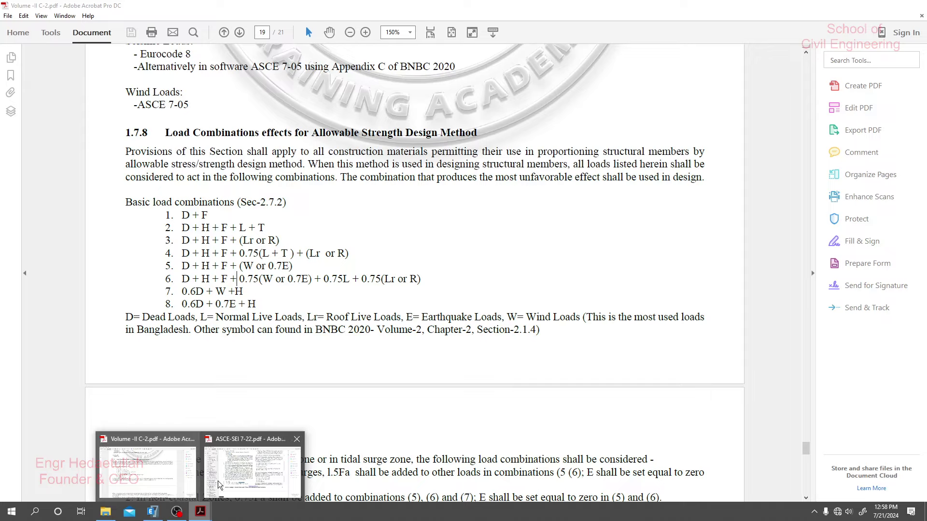
left_click(220, 484)
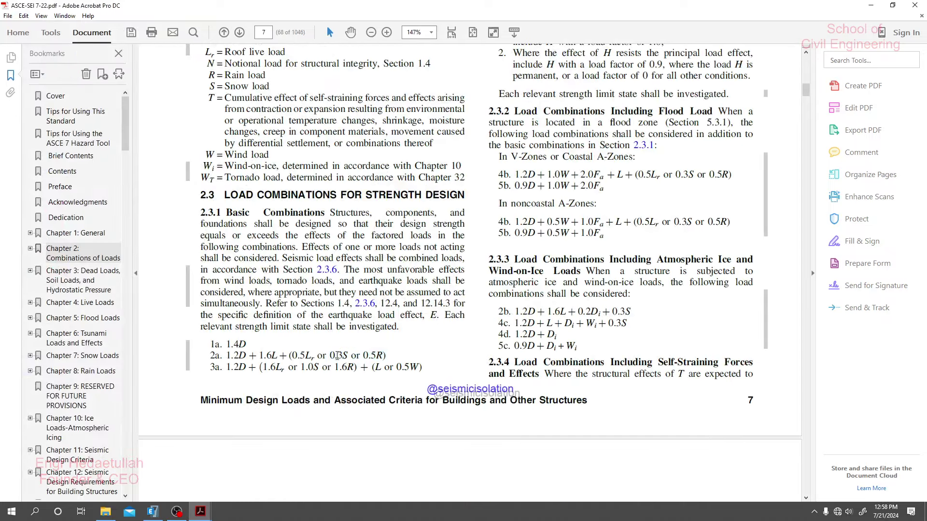
left_click_drag(311, 357, 225, 355)
left_click(355, 375)
left_click(358, 367)
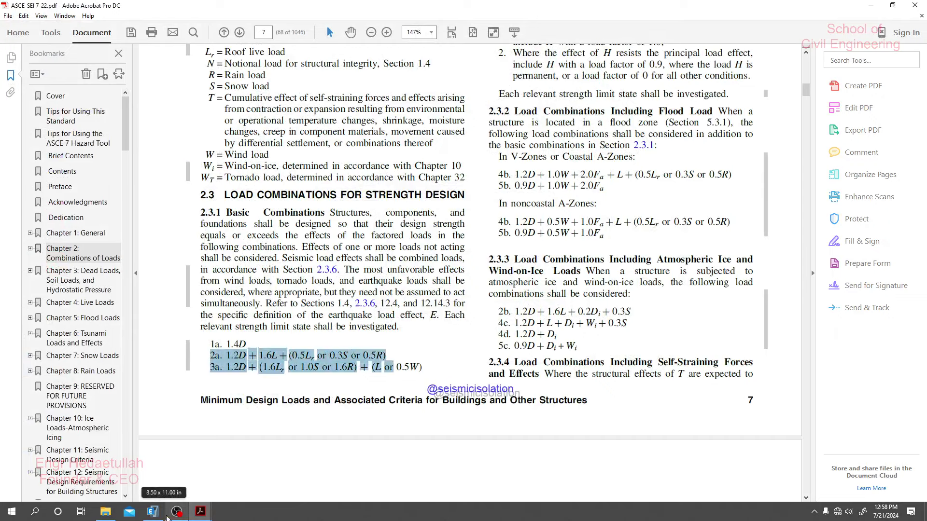
key("alt+Tab")
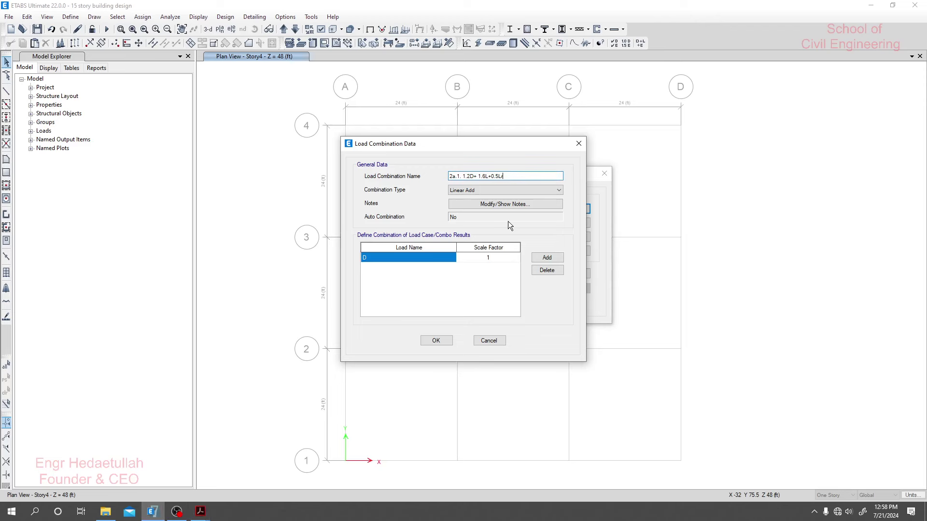
Set the first load of the combination to Dead Load with a scale factor of 1.2
left_click(450, 259)
left_click(444, 258)
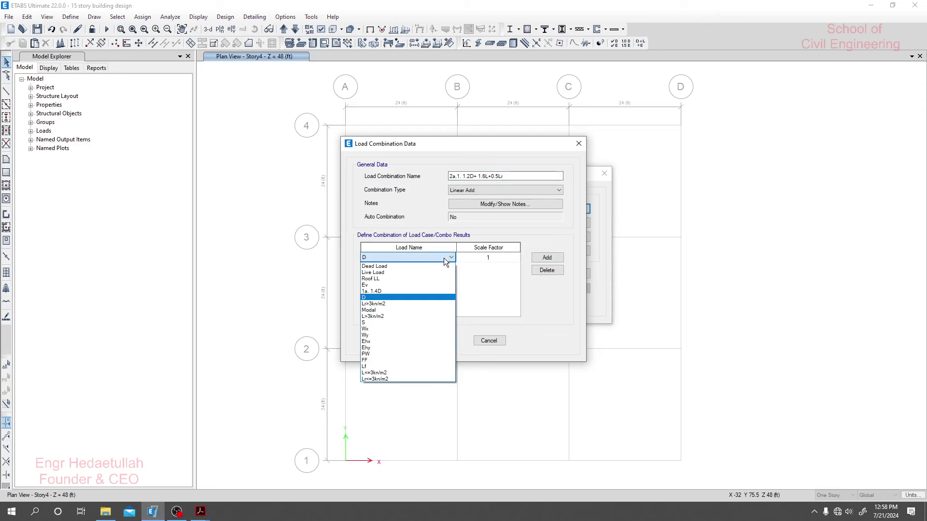
left_click(380, 266)
left_click(496, 260)
left_click(496, 259)
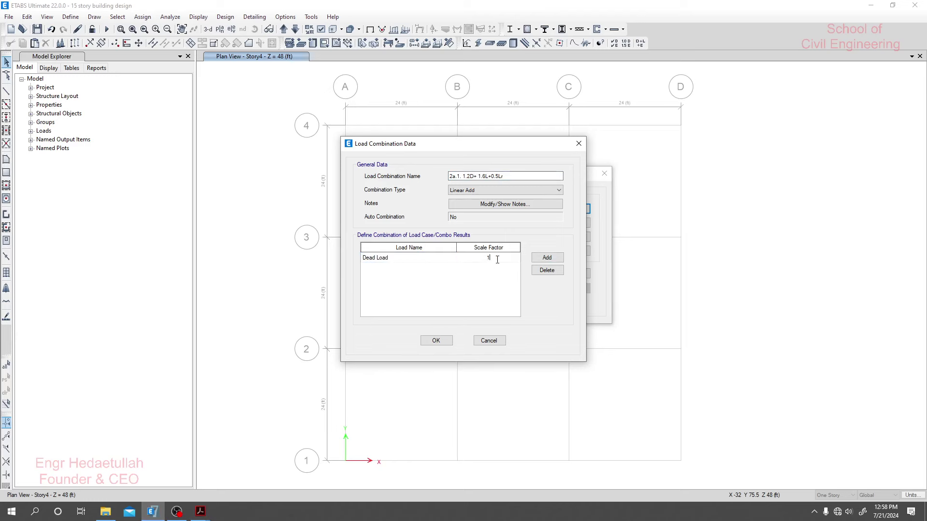
type(".2")
Add Live Load to the combination with a scale factor of 1.6
left_click(547, 257)
left_click(419, 268)
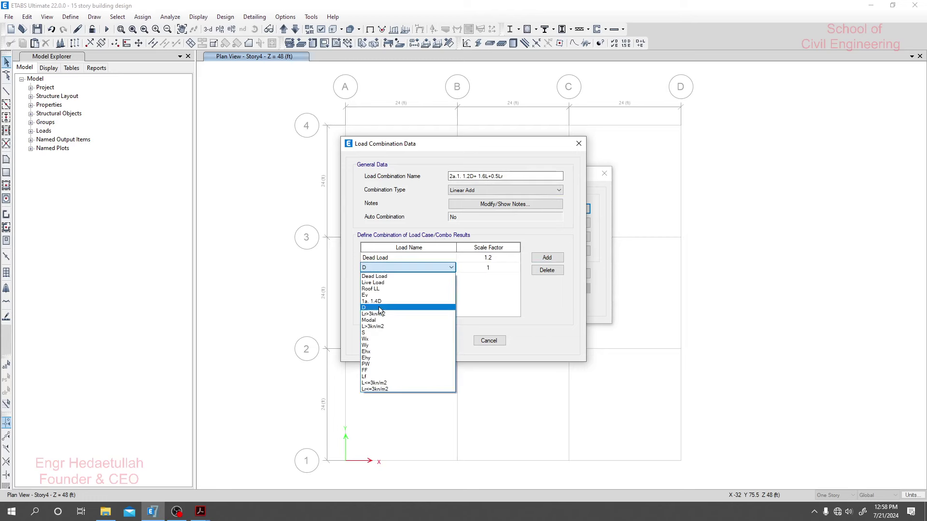
left_click(386, 282)
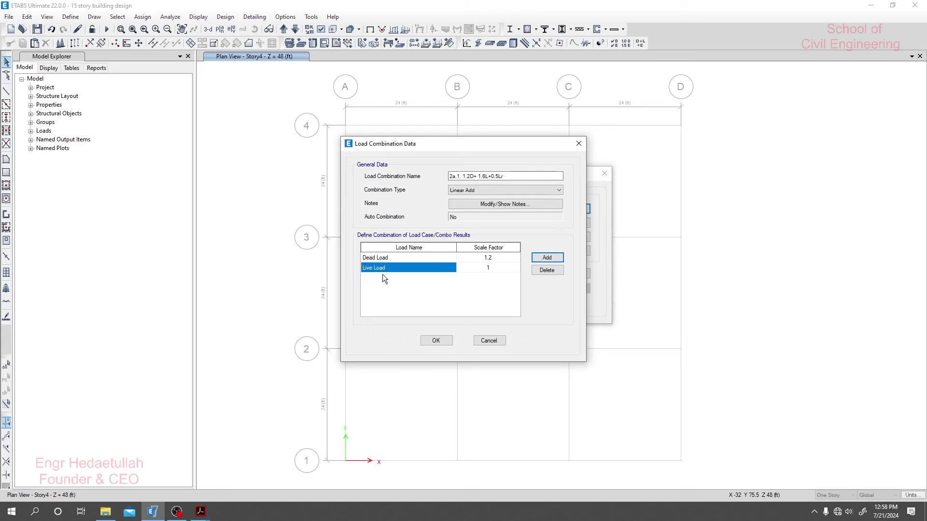
left_click(487, 268)
left_click(488, 268)
type(".6")
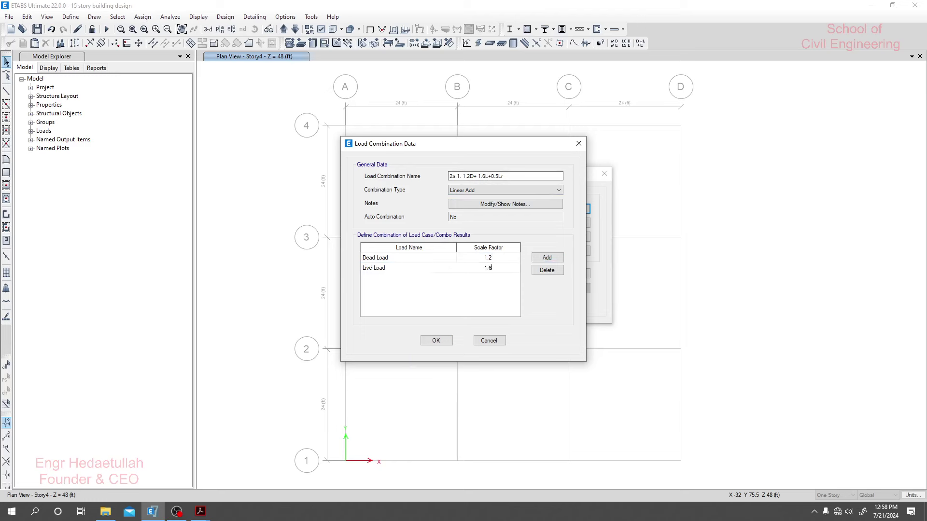
Add Roof LL with a scale factor of 0.5 and save the 2a.1 combination
left_click(546, 257)
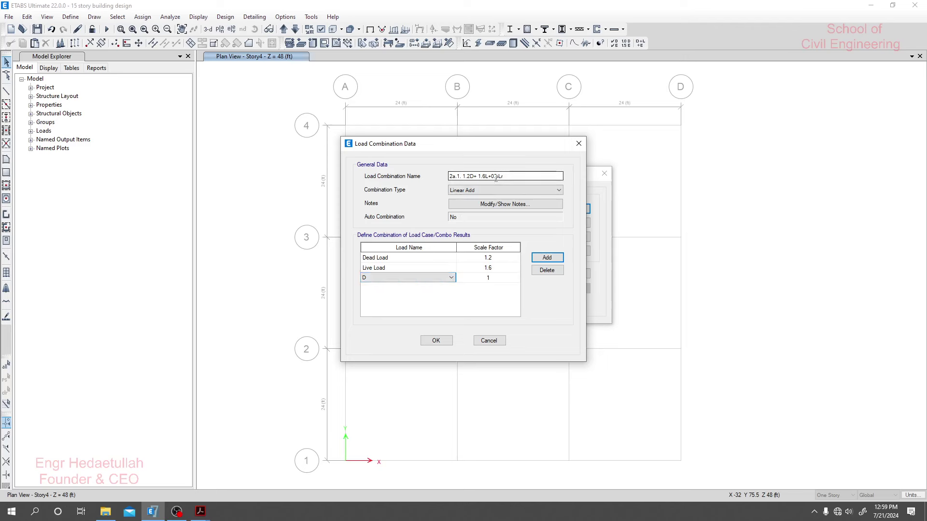
left_click(425, 278)
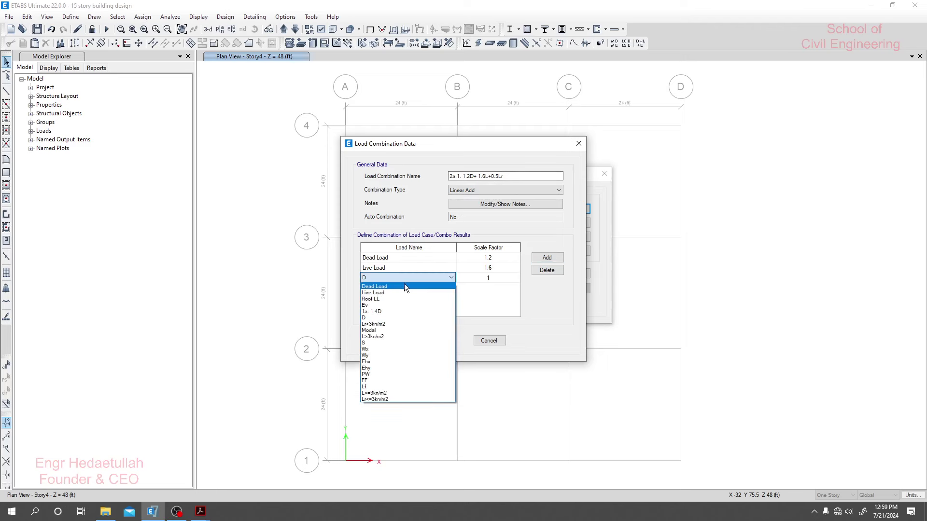
left_click(387, 300)
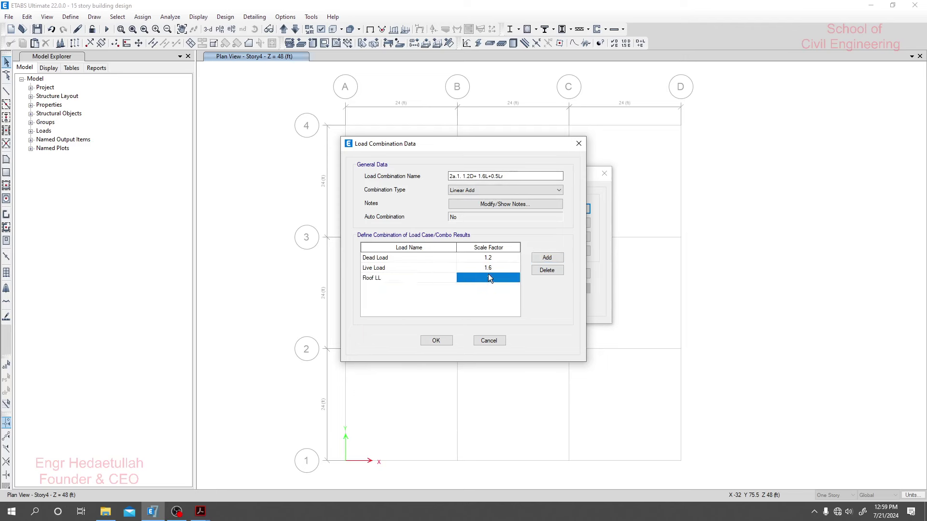
left_click(487, 274)
type("0.5")
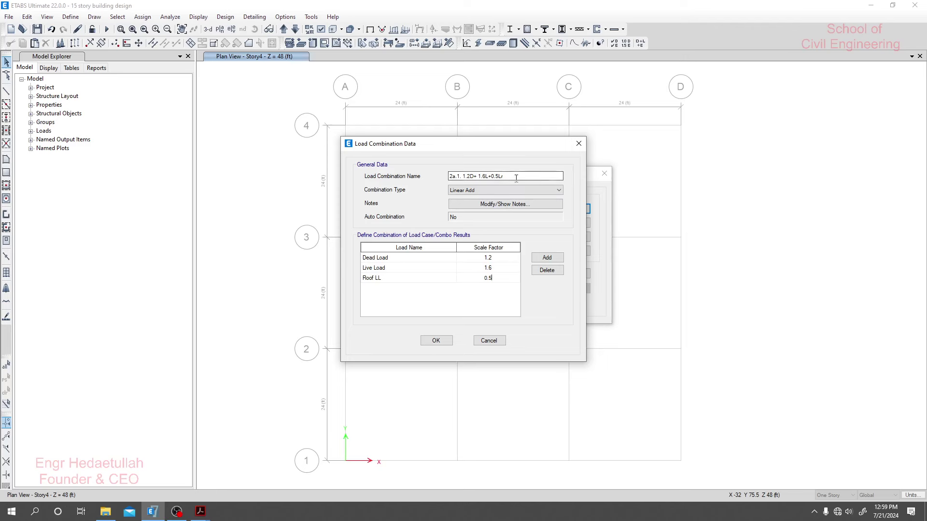
left_click(463, 176)
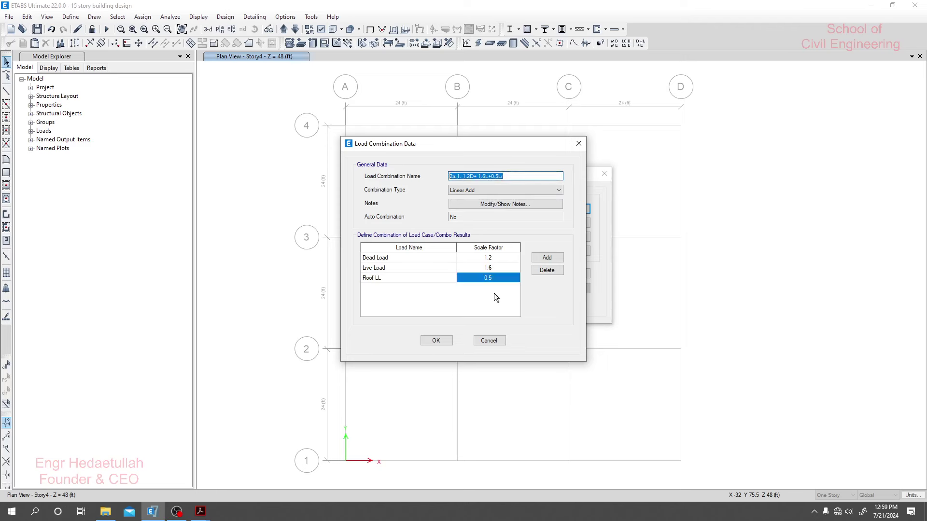
left_click(436, 341)
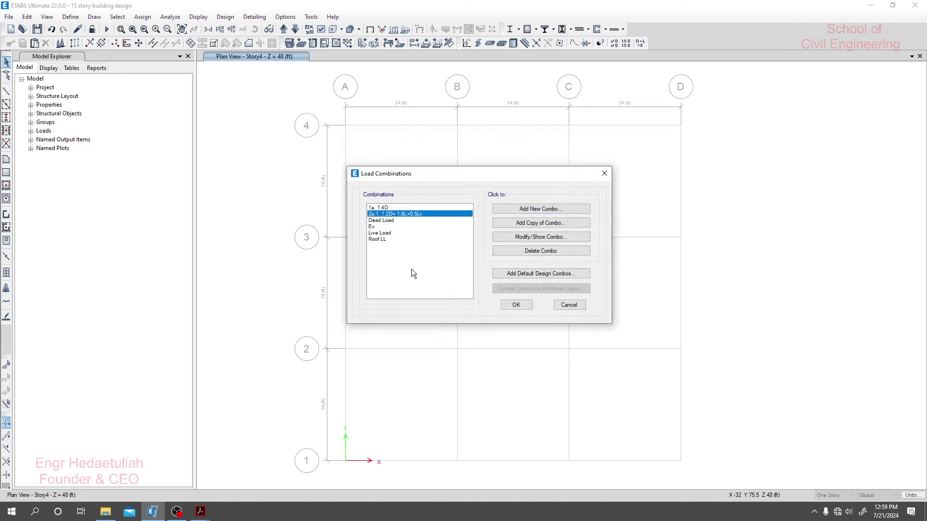
Start a copy of the 2a.1 combination and open its name for editing
left_click(542, 223)
left_click(521, 176)
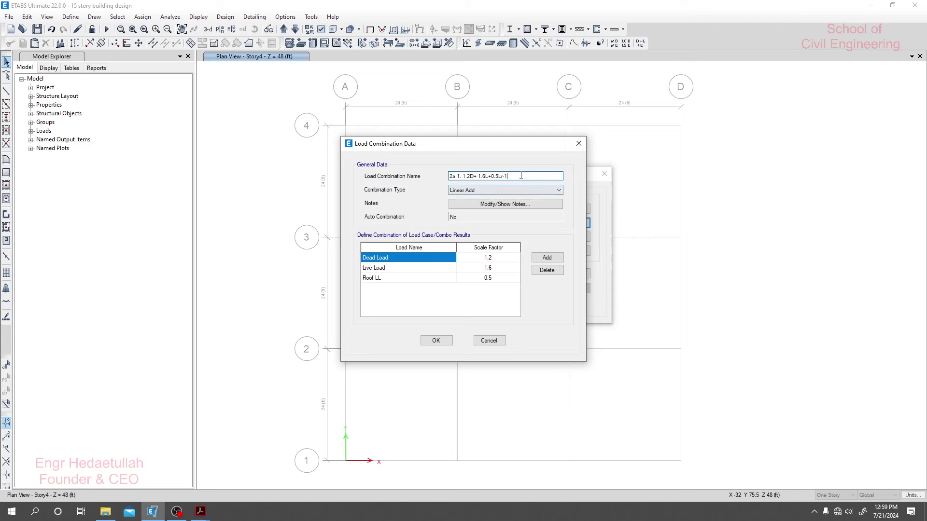
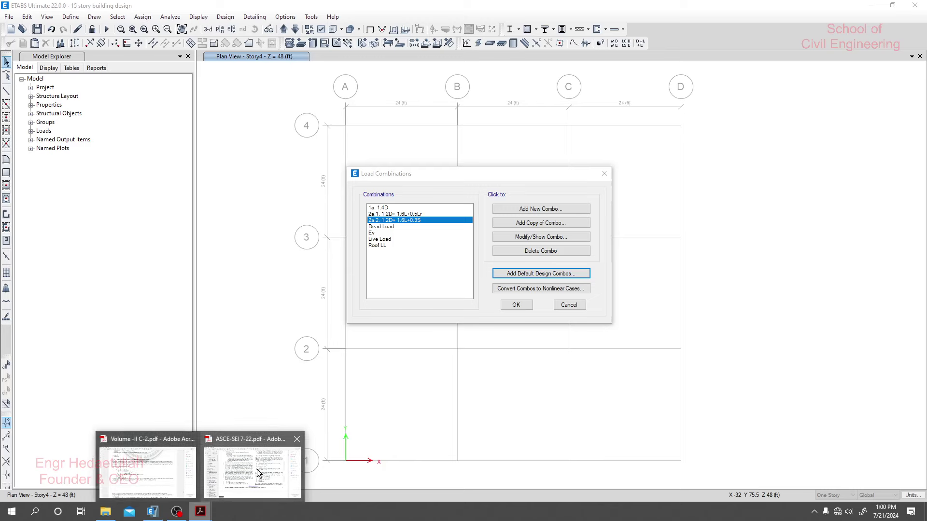
Check the 0.5R term of combination 2a in ASCE-SEI 7-22.pdf and return to ETABS
left_click(252, 471)
left_click_drag(380, 356, 363, 356)
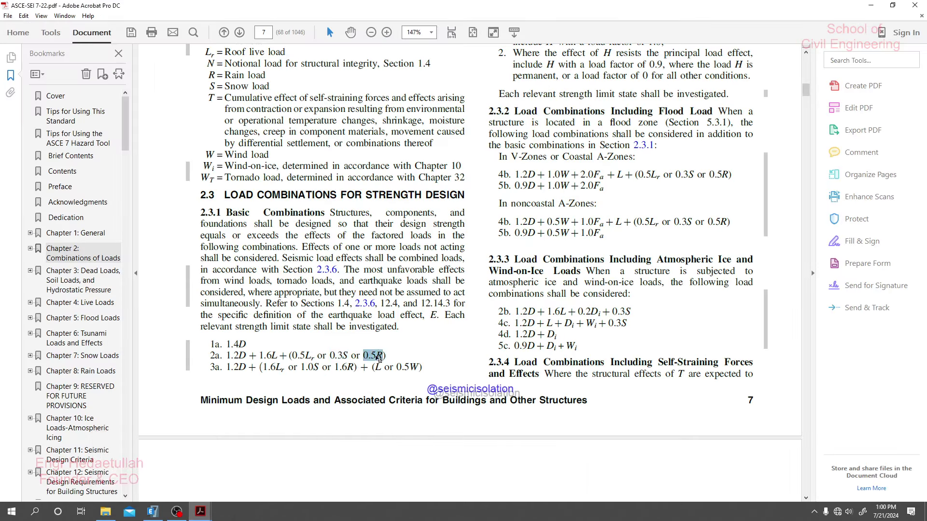
left_click(153, 512)
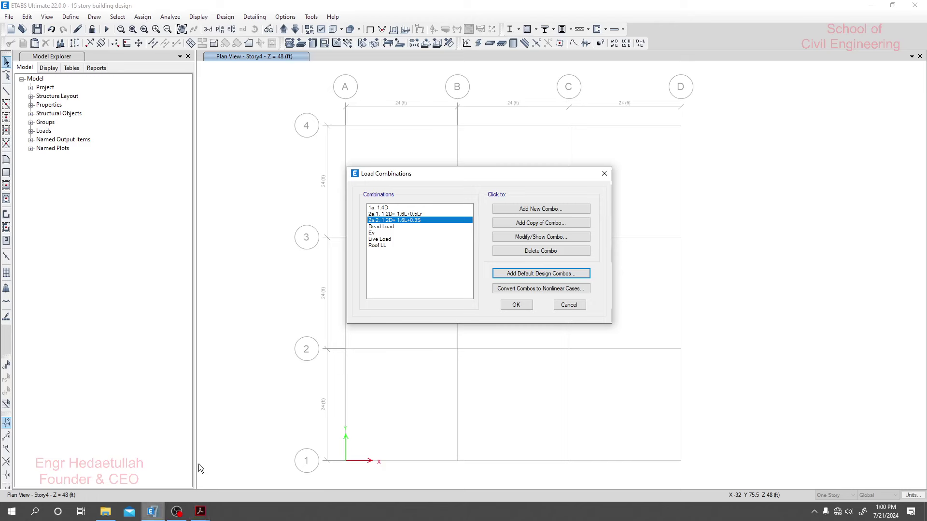
left_click(540, 208)
left_click(414, 257)
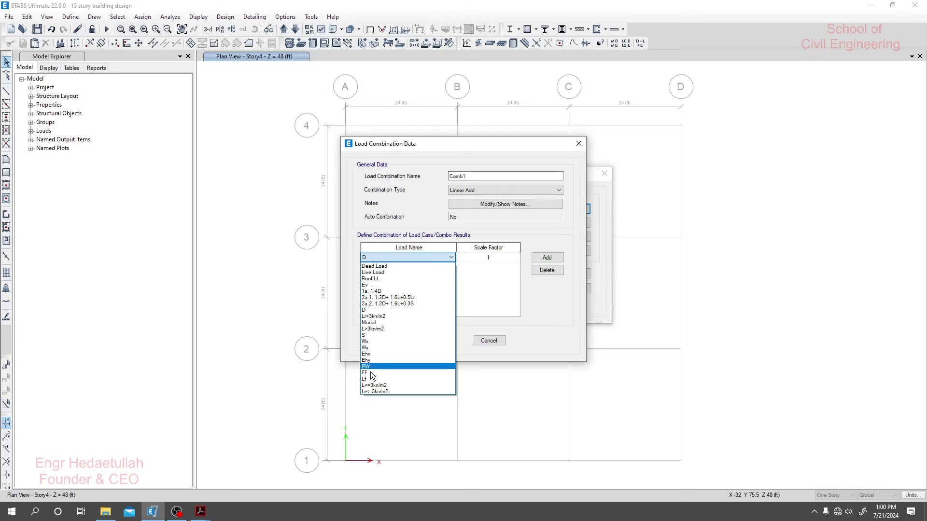
left_click(400, 201)
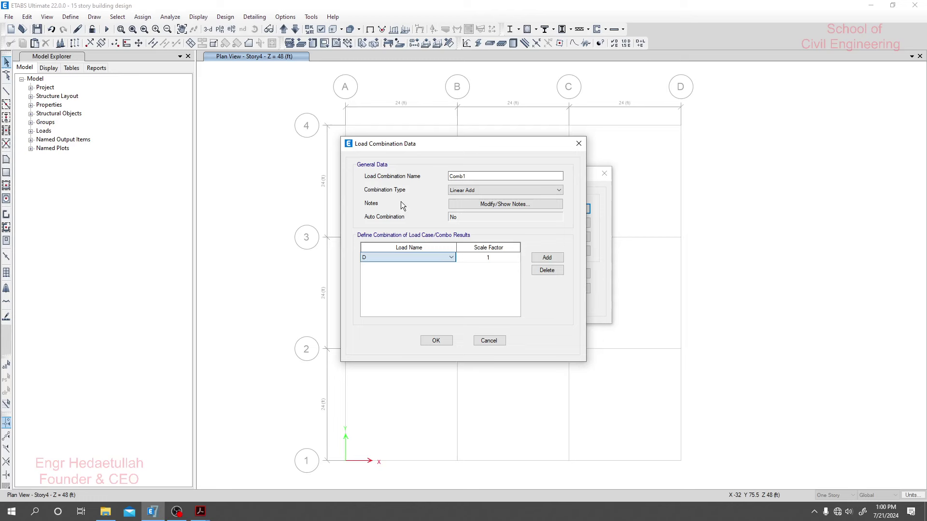
left_click(489, 339)
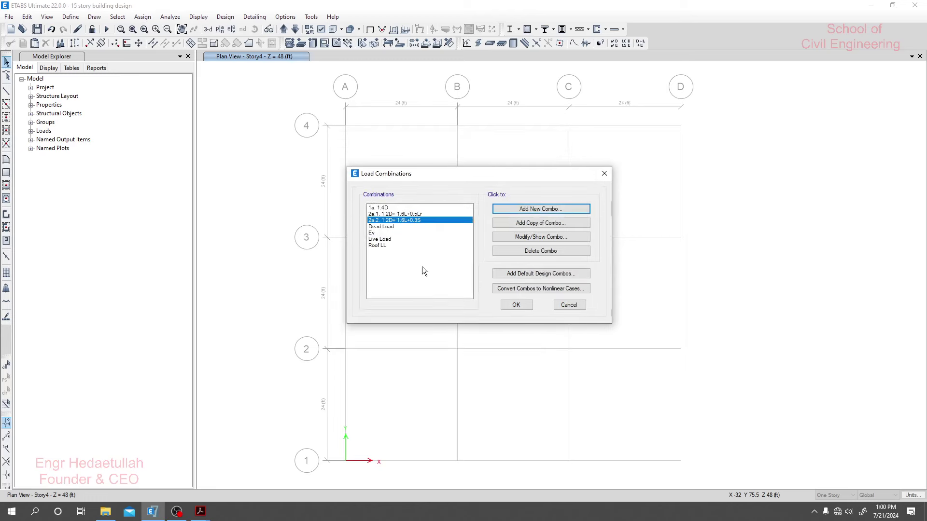
Delete the 2a.2 combination and rename the 2a.1 combination to 2a. 1.2D+ 1.6L+0.5Lr
left_click(394, 222)
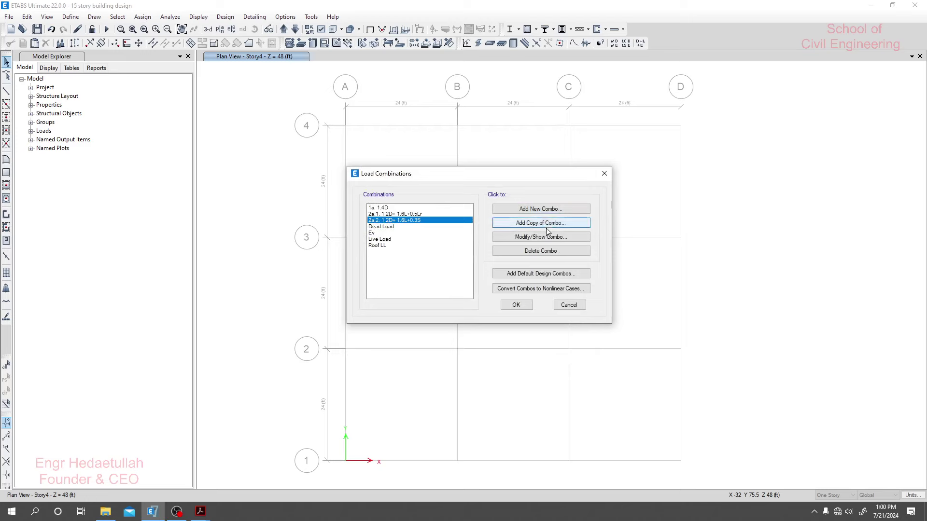
left_click(544, 252)
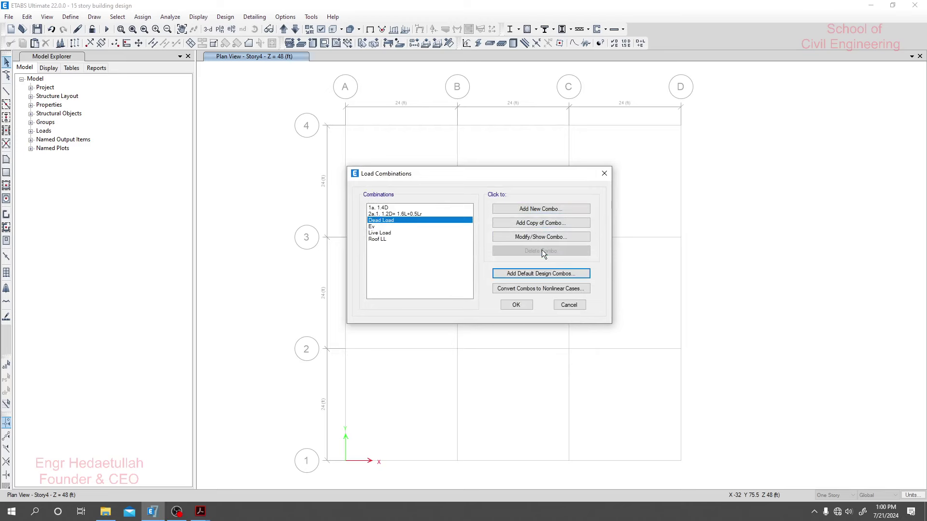
left_click(412, 214)
left_click(517, 236)
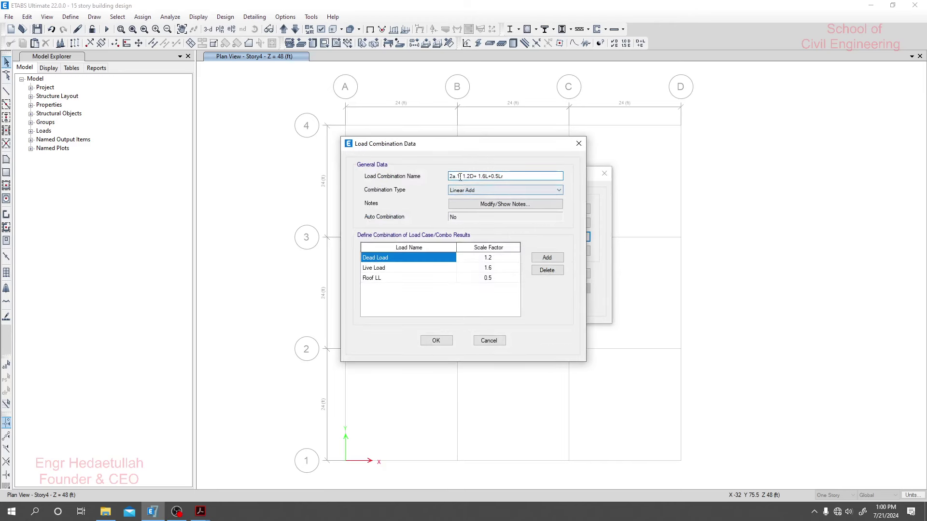
key("BackSpace")
key("BackSpace")
left_click(436, 341)
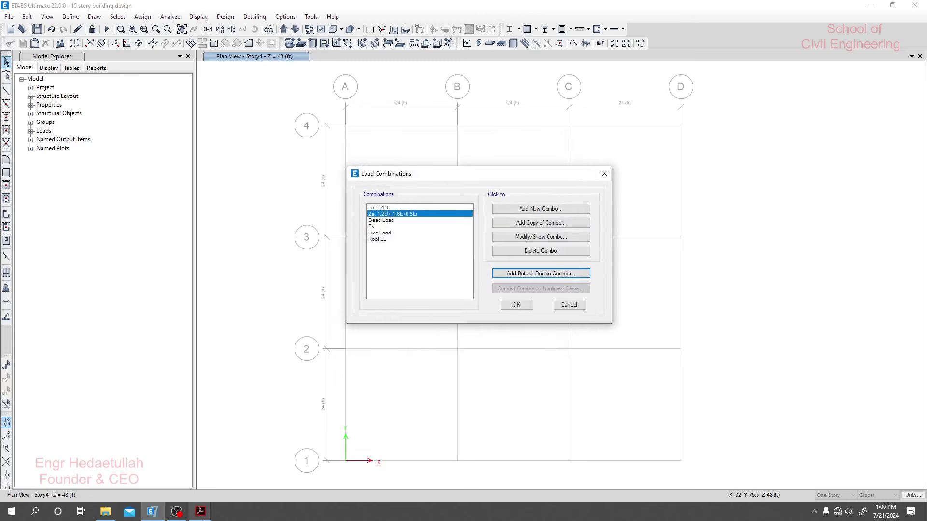
Switch to ASCE-SEI 7-22.pdf and examine the dead, roof live, snow, rain, live and wind terms of basic combination 3a
left_click(201, 511)
left_click(247, 468)
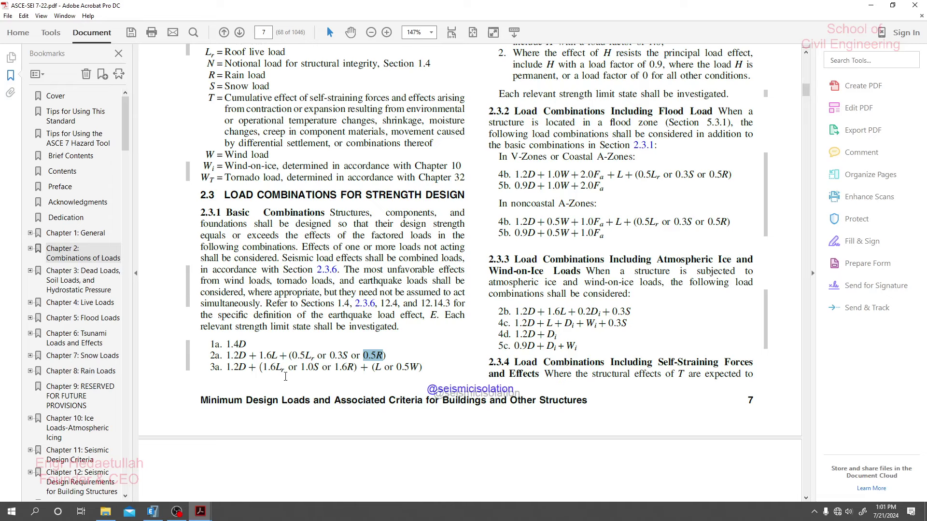
left_click_drag(227, 368, 247, 369)
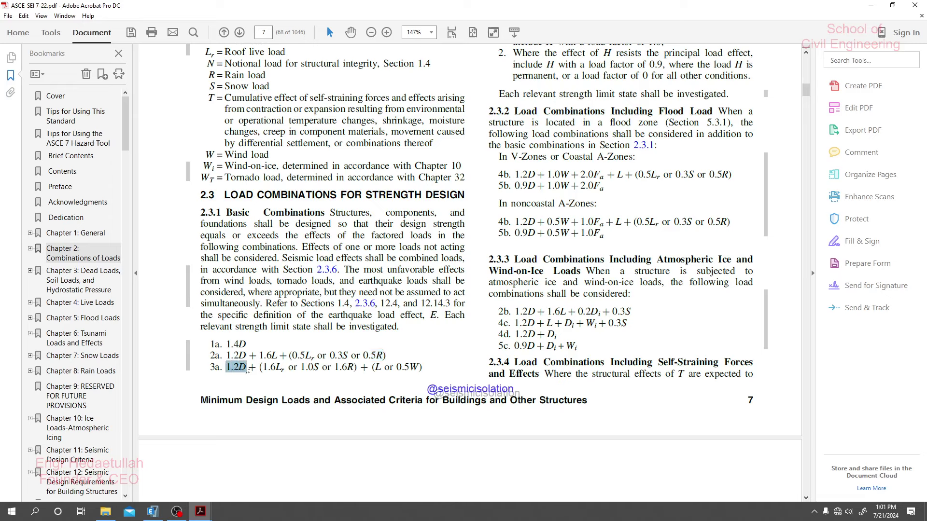
left_click_drag(288, 368, 259, 368)
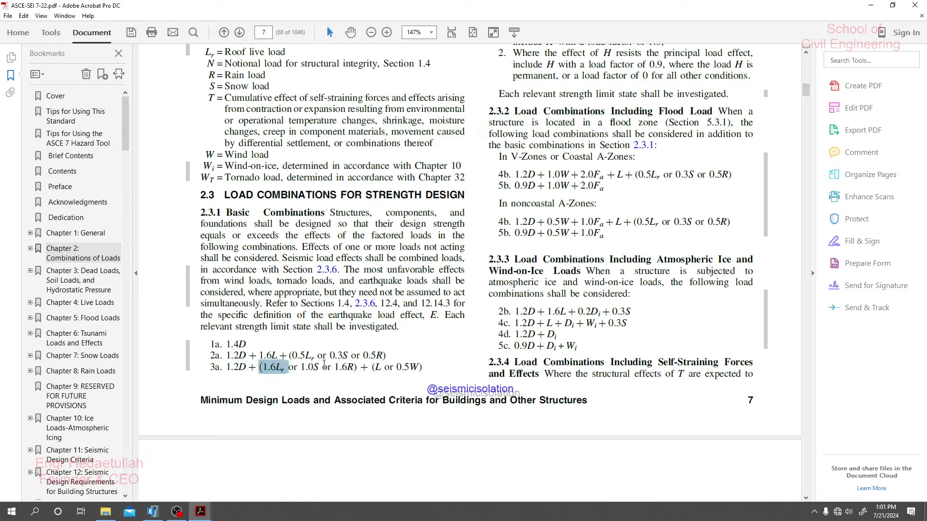
left_click_drag(324, 366, 344, 367)
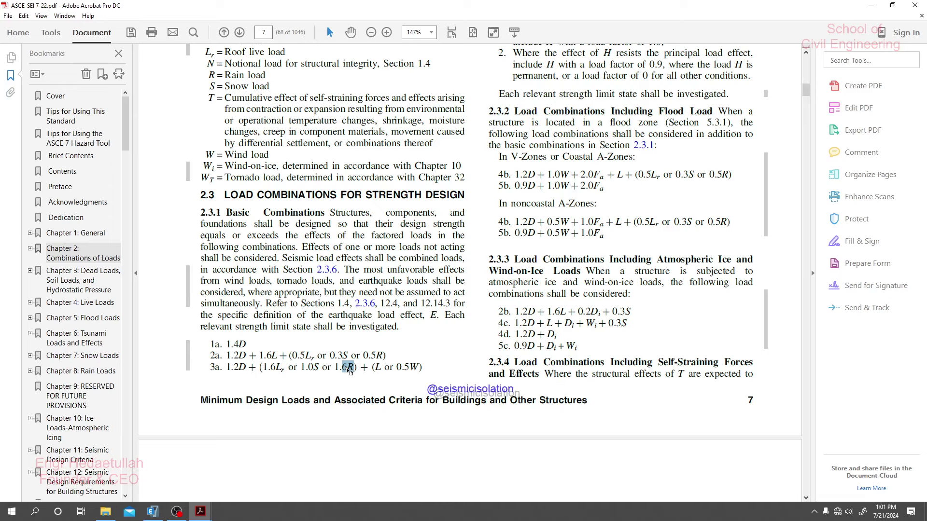
left_click(260, 367)
left_click_drag(268, 369, 420, 367)
left_click(408, 367)
Start the screen annotation tool and choose its pen for marking combination 3a
left_click(35, 512)
left_click(78, 373)
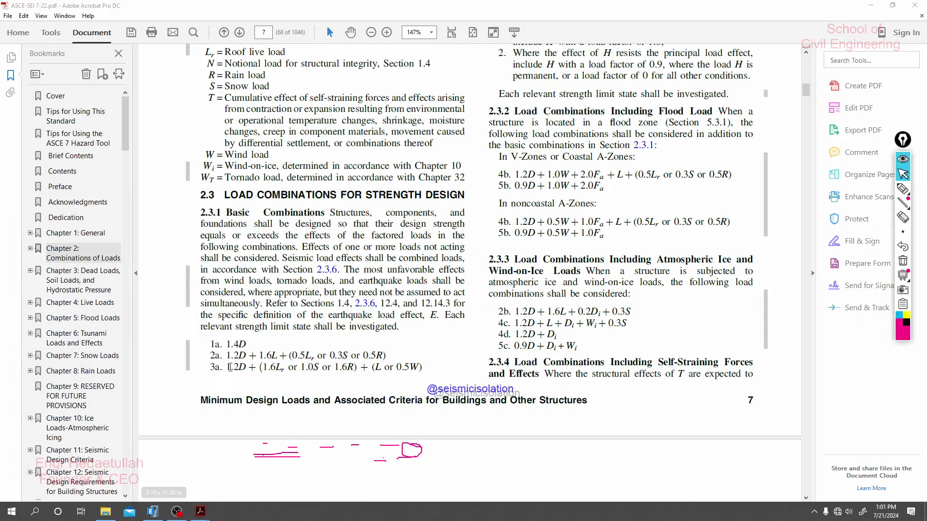
left_click_drag(226, 367, 248, 367)
left_click(902, 189)
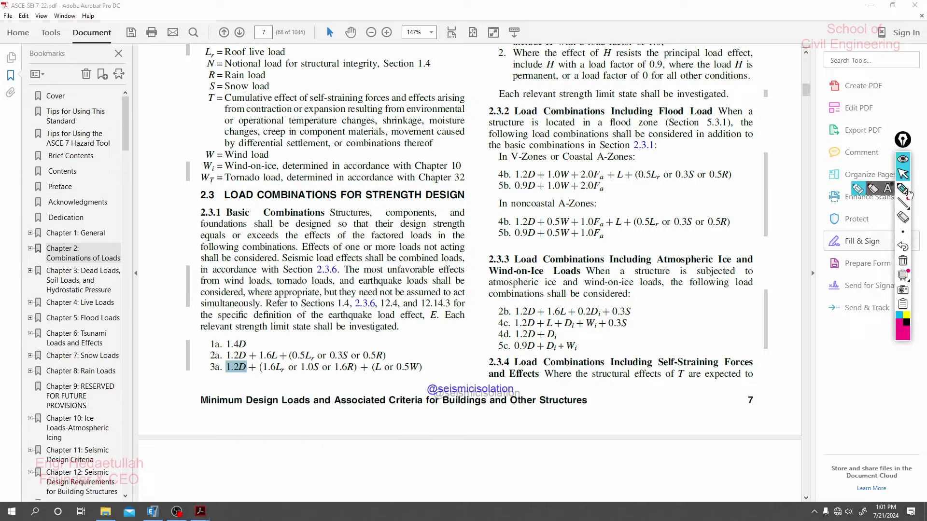
Underline the possible term pairings of combination 3a, tally them below the formula, and clear the markings
left_click_drag(226, 377, 282, 374)
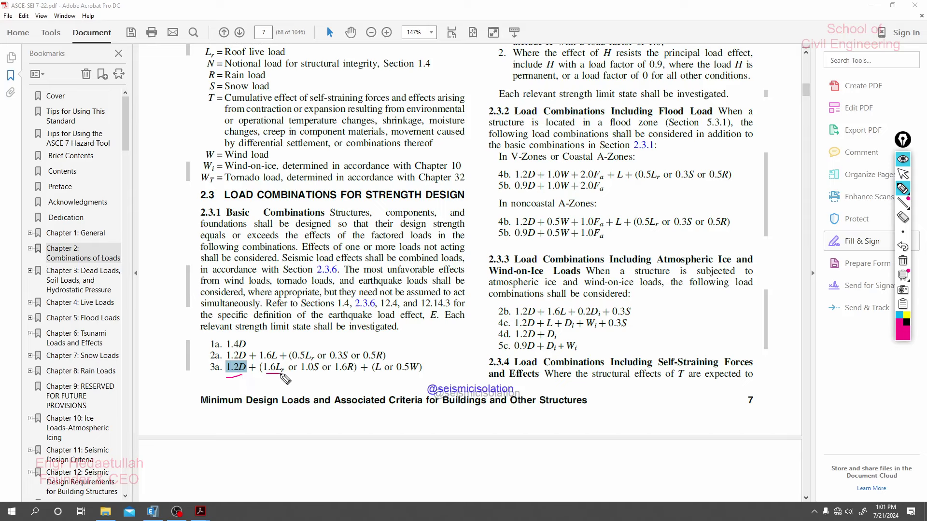
left_click_drag(373, 375, 382, 374)
left_click_drag(227, 382, 280, 377)
left_click_drag(400, 374, 417, 372)
left_click_drag(225, 388, 236, 389)
left_click_drag(301, 378, 388, 377)
left_click_drag(225, 393, 237, 394)
left_click_drag(398, 376, 416, 375)
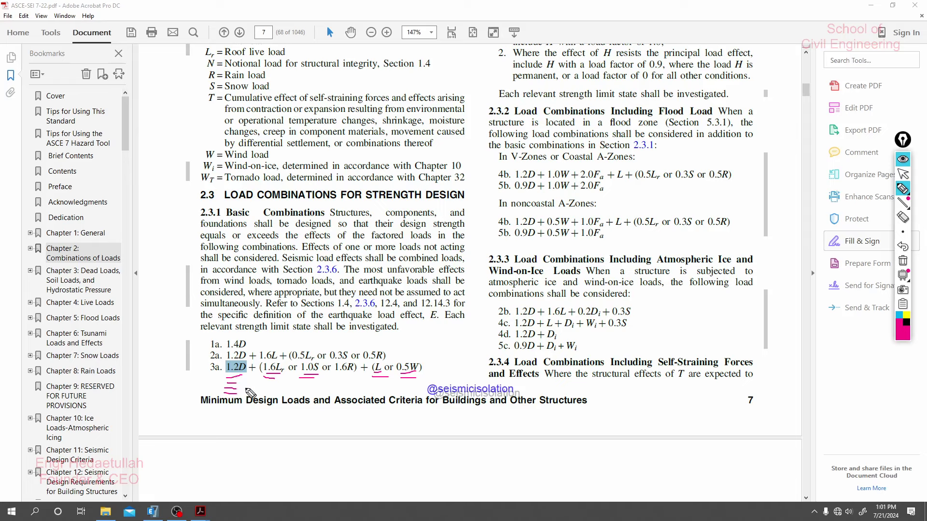
left_click_drag(222, 405, 246, 406)
left_click_drag(336, 376, 349, 377)
left_click_drag(373, 379, 382, 379)
left_click_drag(223, 412, 238, 411)
left_click_drag(336, 378, 416, 382)
mouse_move(246, 378)
left_mouse_down()
mouse_move(225, 429)
mouse_move(212, 369)
mouse_move(227, 362)
left_mouse_up()
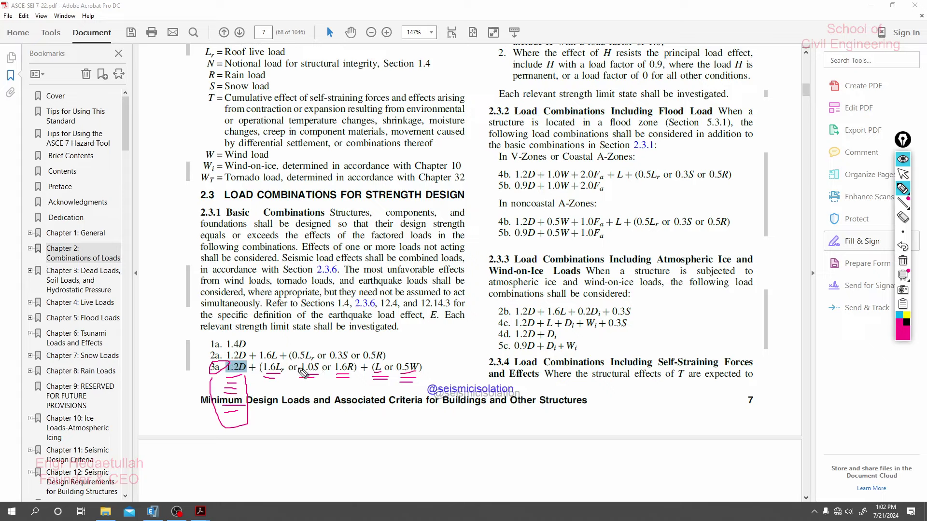
left_click(902, 261)
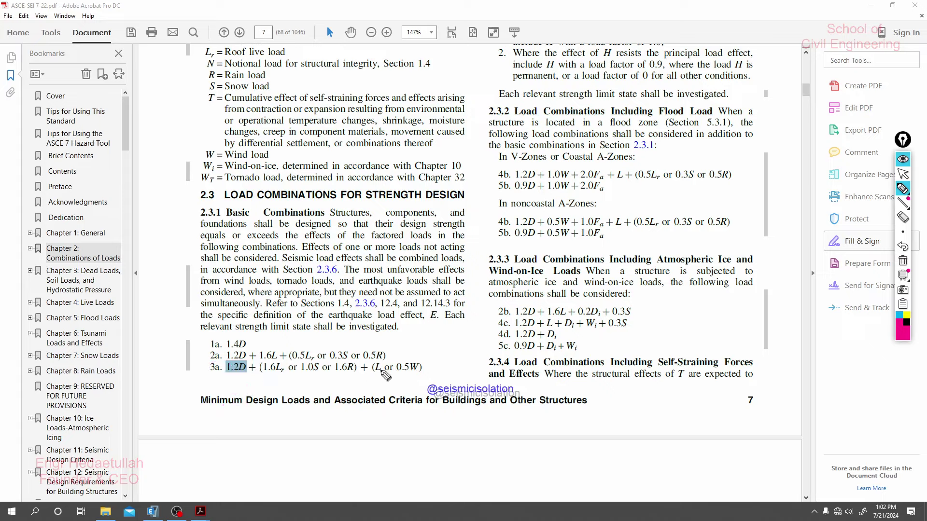
mouse_move(320, 375)
left_mouse_down()
mouse_move(309, 383)
mouse_move(357, 383)
left_mouse_up()
left_click(902, 261)
Underline the 1.2D, 1.6Lr, L and 0.5W terms of combination 3a and return to the normal pointer
left_click_drag(225, 376, 284, 374)
left_click_drag(372, 374, 384, 374)
left_click_drag(220, 380, 283, 381)
left_click_drag(404, 376, 416, 376)
left_click(902, 175)
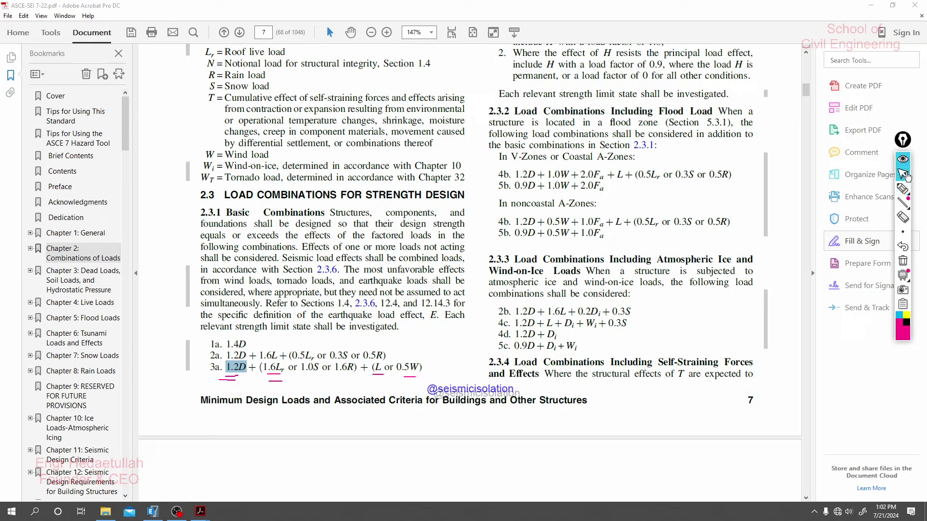
left_click(223, 369)
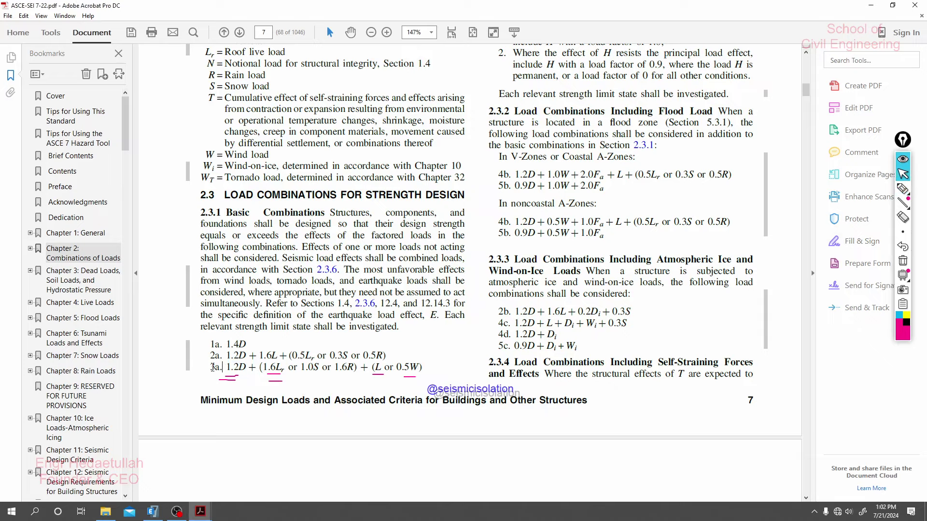
Switch to ETABS, start a copy of the 2a combination and name it 3a.1 1.2D+ 1.6Lr+1L
left_click(152, 511)
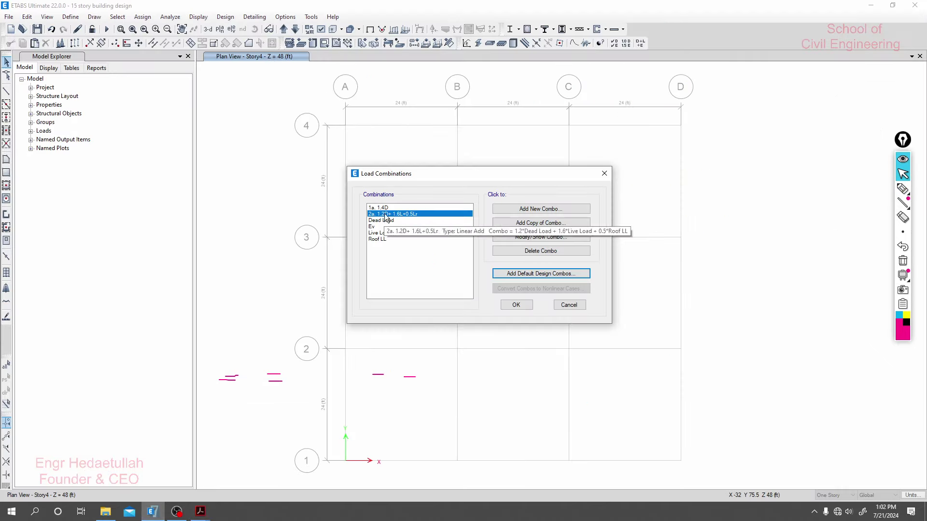
left_click(531, 224)
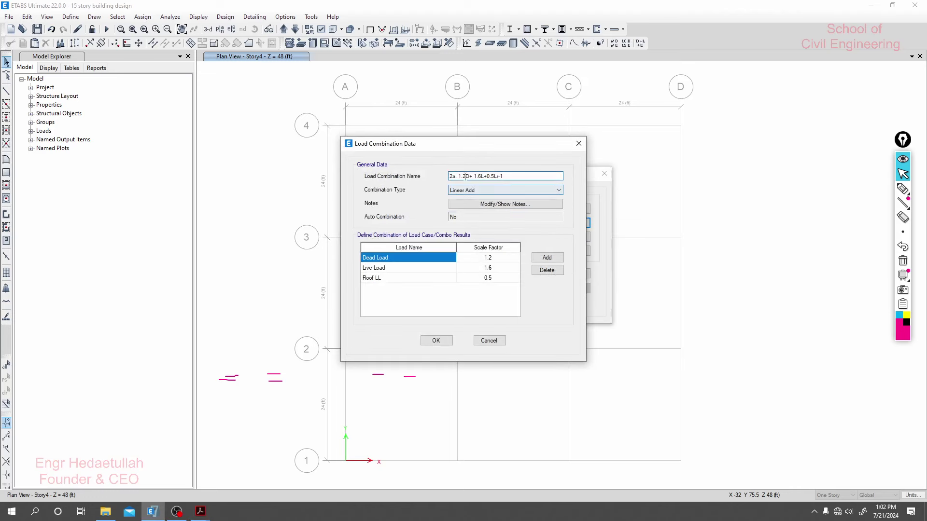
left_click_drag(453, 177, 447, 176)
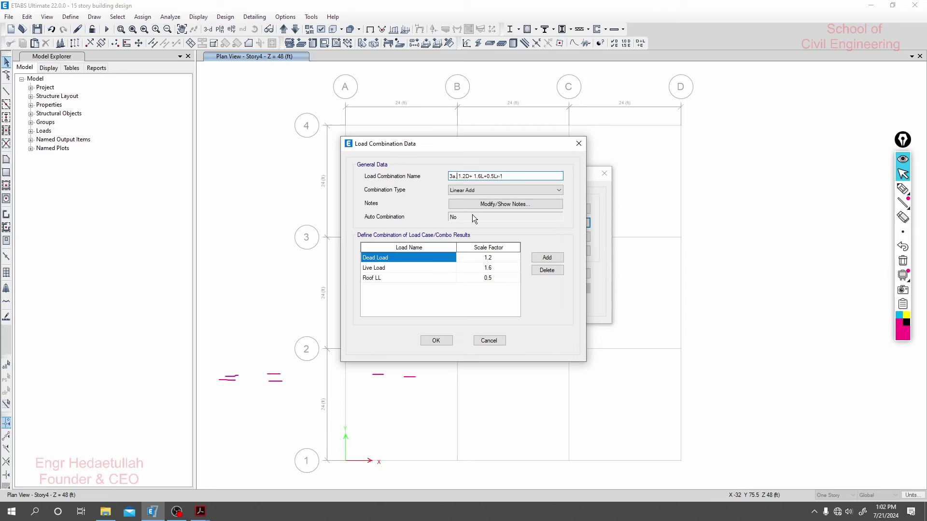
type("1")
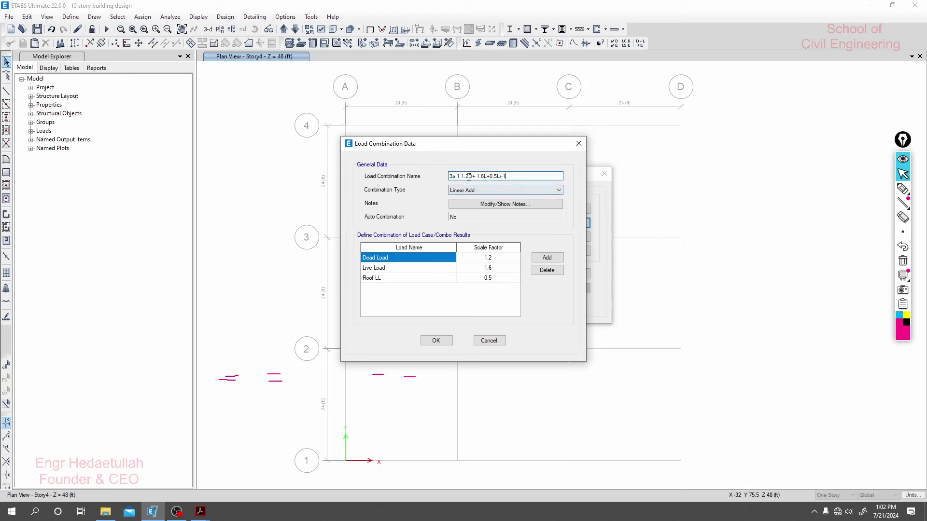
mouse_move(200, 512)
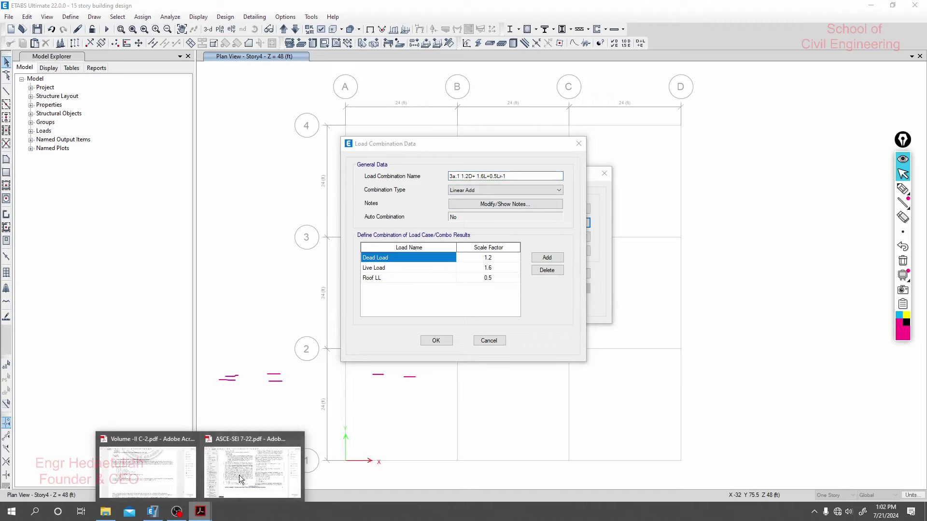
mouse_move(247, 466)
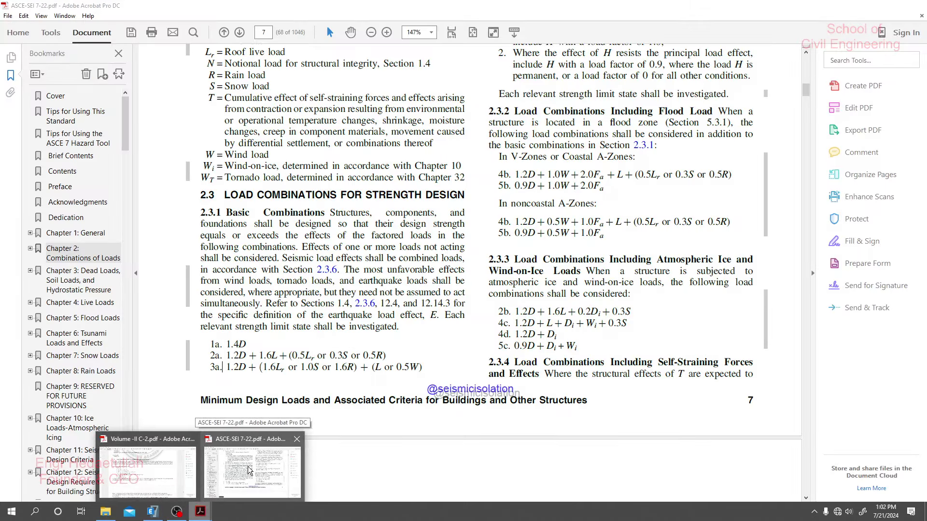
left_click(177, 466)
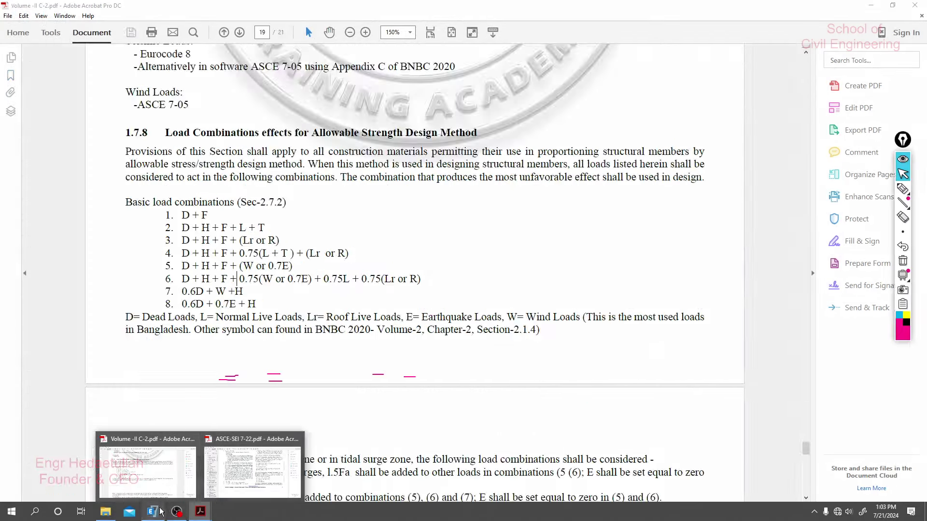
left_click(161, 511)
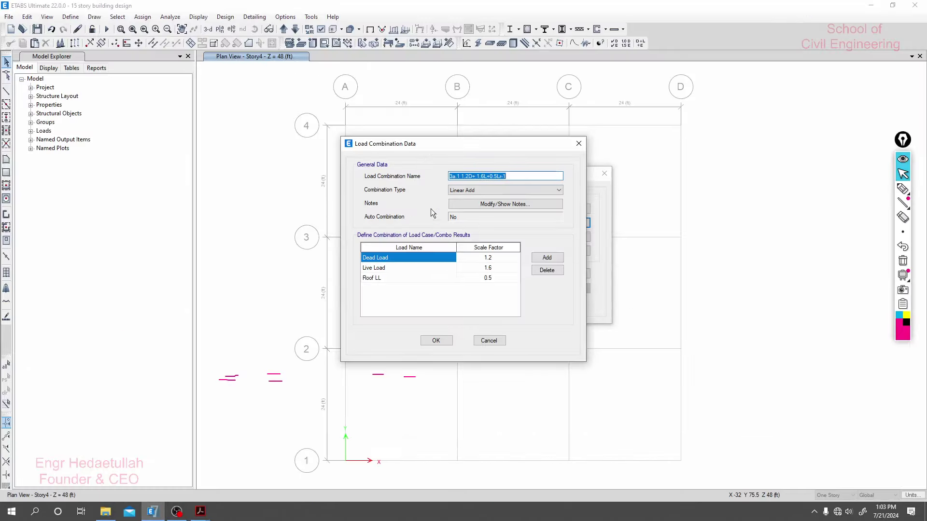
left_click(477, 176)
type("r")
Set the Live Load scale factor of the 3a.1 combination to 1
left_click(427, 268)
left_click(436, 268)
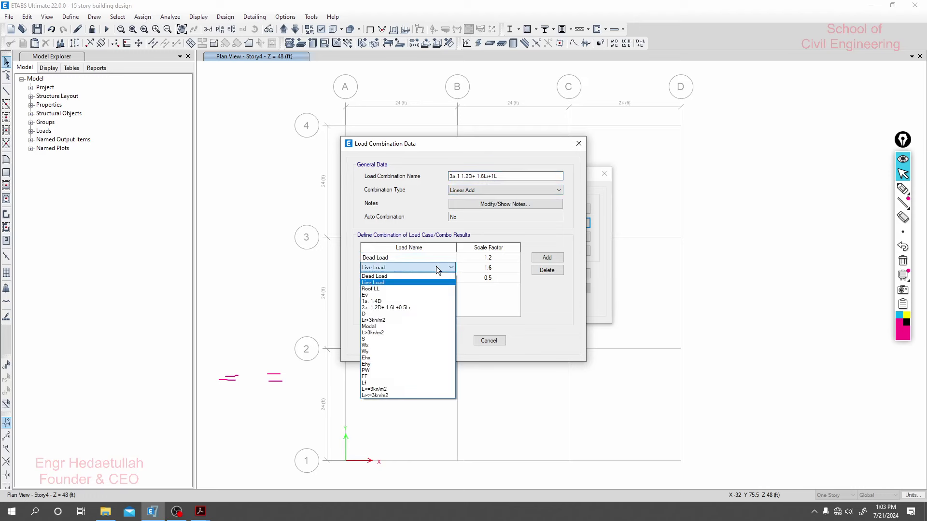
left_click(435, 268)
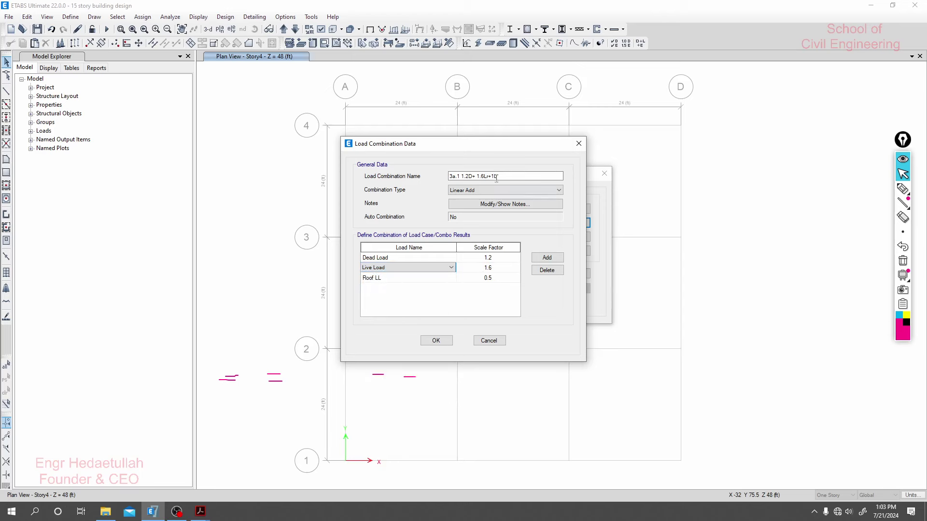
left_click(488, 269)
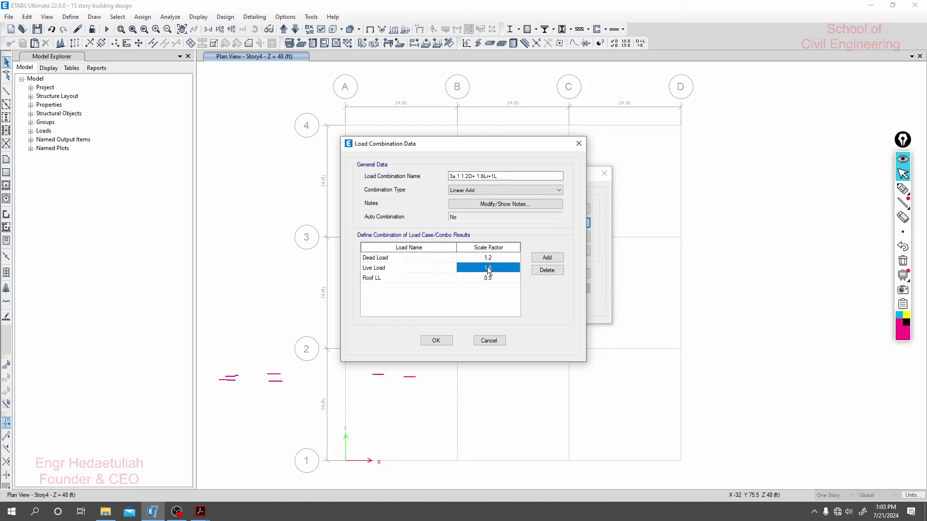
type("1")
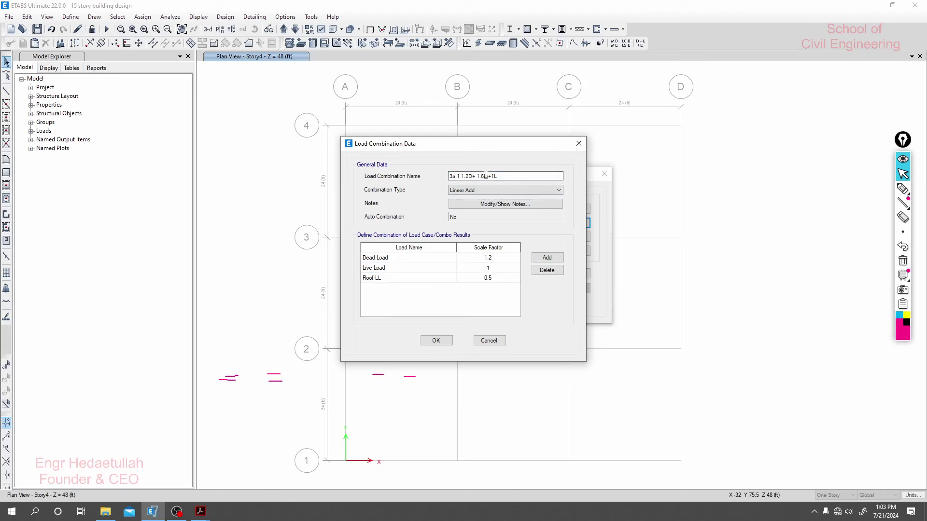
Set the Roof LL scale factor of the 3a.1 combination to 1.6
double_click(483, 176)
key("Right")
type("r")
left_click(482, 277)
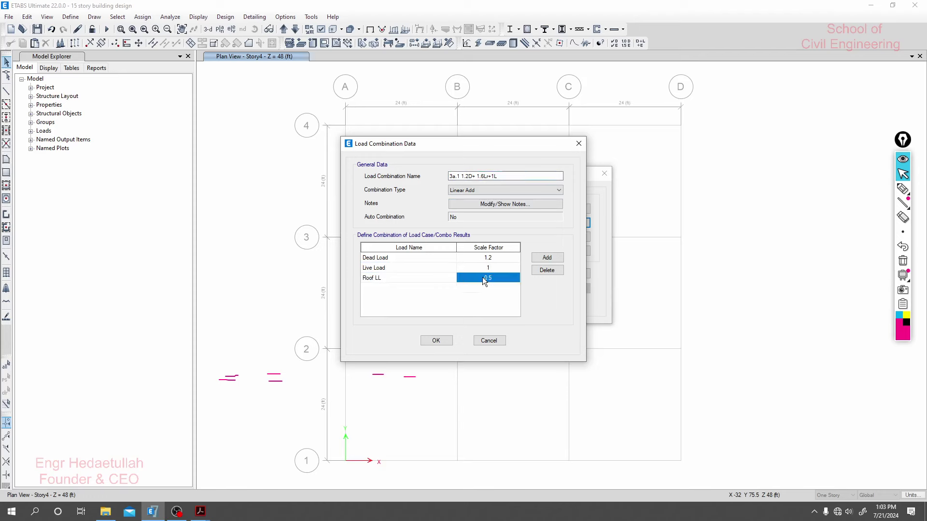
type("1.6")
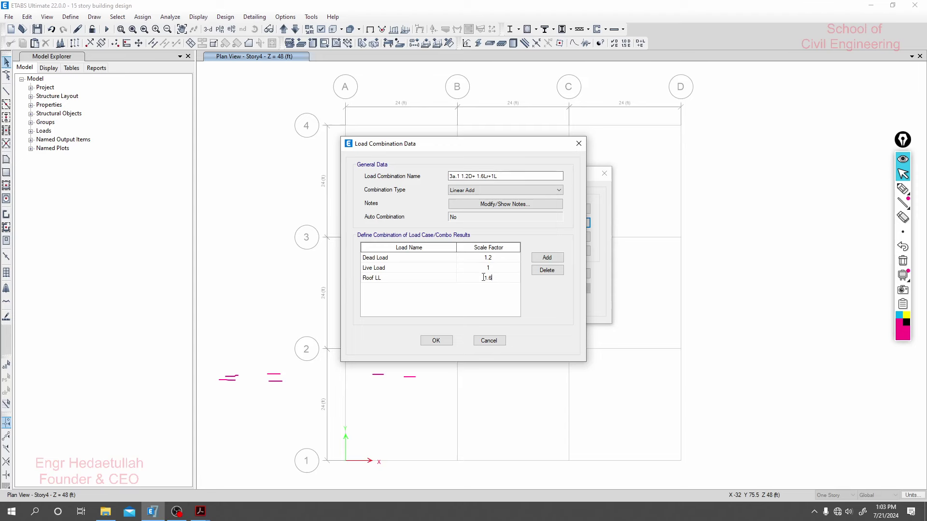
Check the load names and scale factors of the 3a.1 combination against the terms in its name
left_click(439, 267)
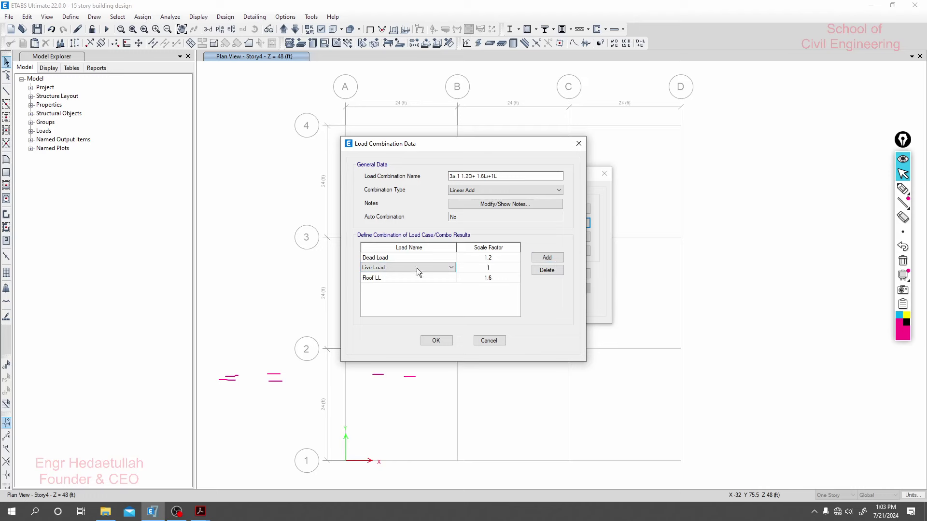
left_click(495, 258)
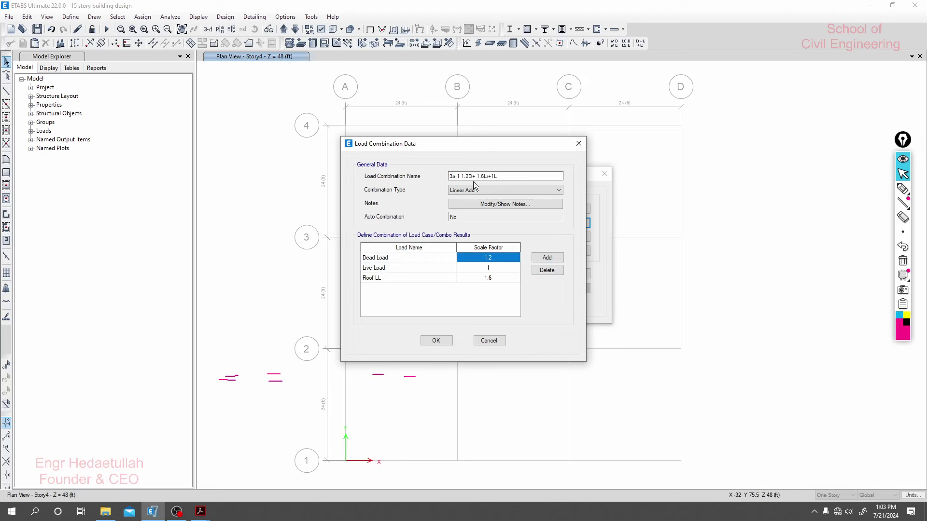
left_click_drag(473, 176, 462, 176)
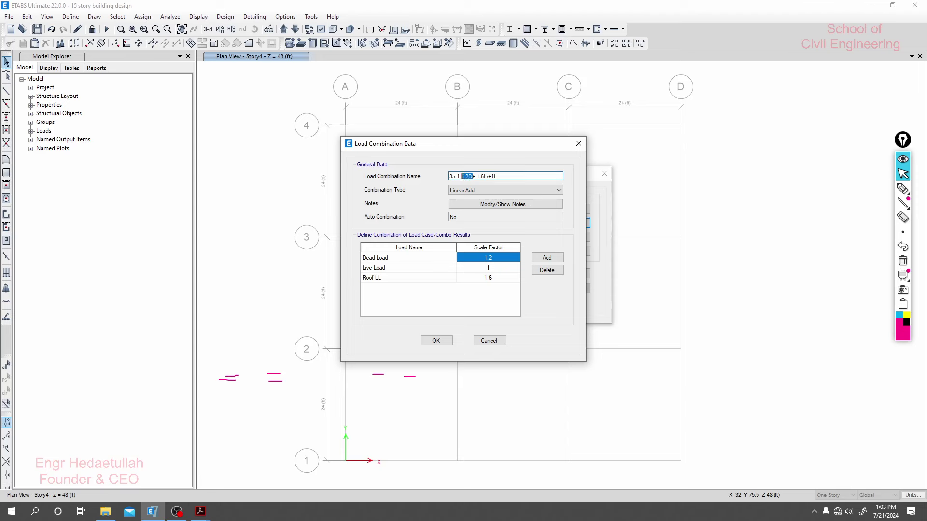
left_click(497, 277)
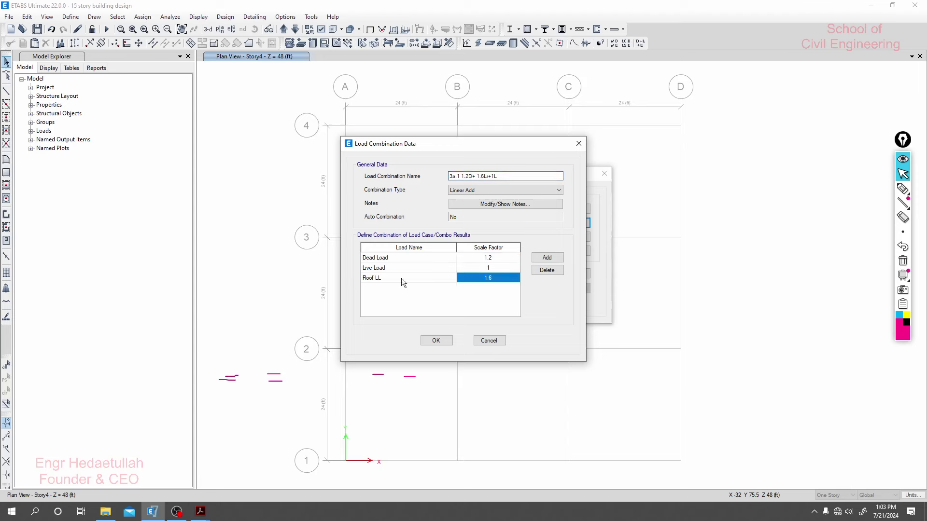
left_click(401, 278)
left_click_drag(489, 176, 480, 178)
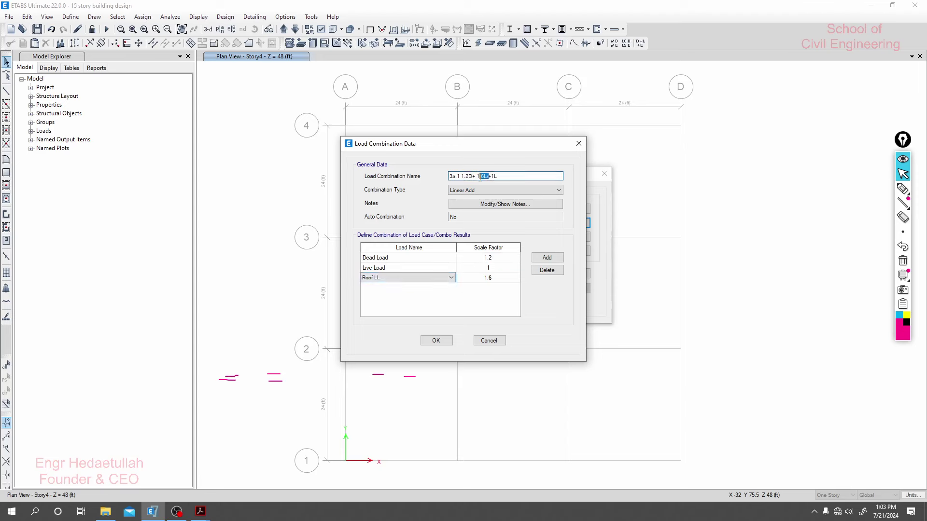
Save the 3a.1 combination and start a copy of it, keeping the same terms in the name but numbering it 3a.2
left_click(491, 268)
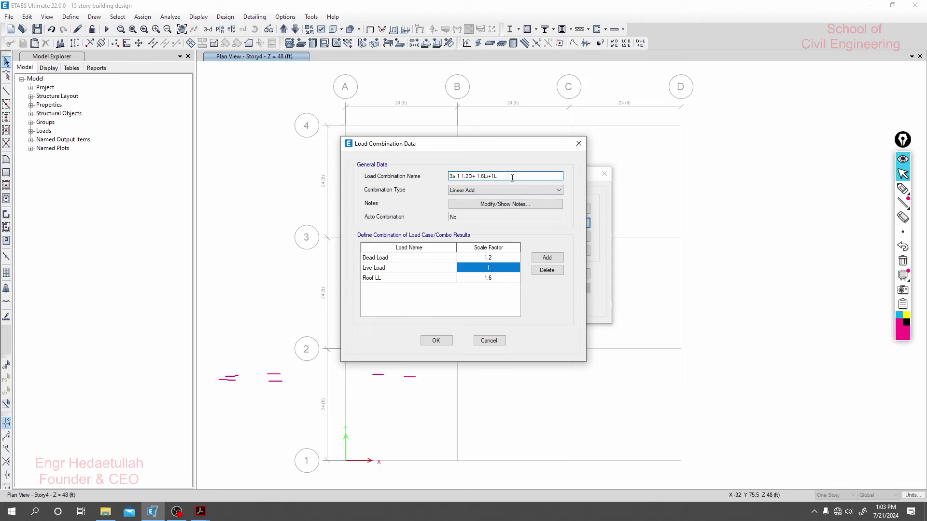
left_click_drag(512, 178, 442, 178)
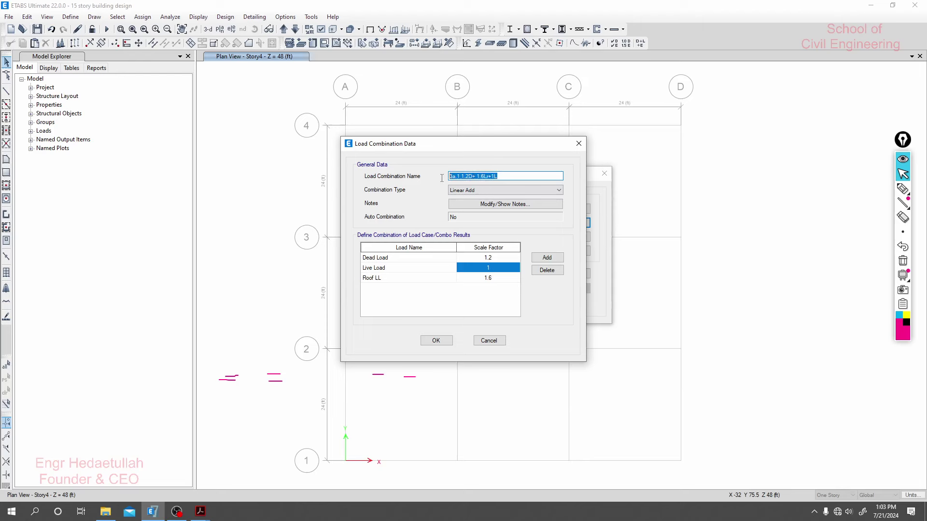
left_click(437, 341)
left_click(535, 221)
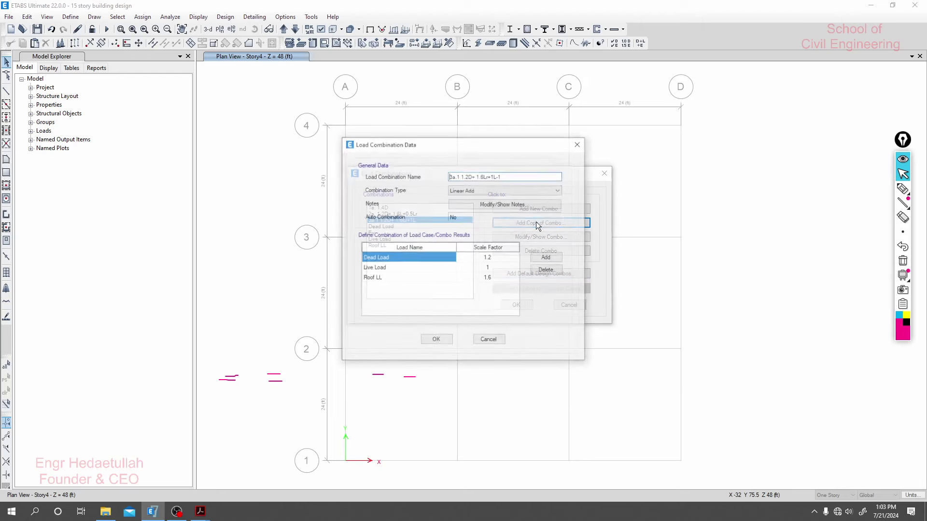
key("End")
key("BackSpace")
key("BackSpace")
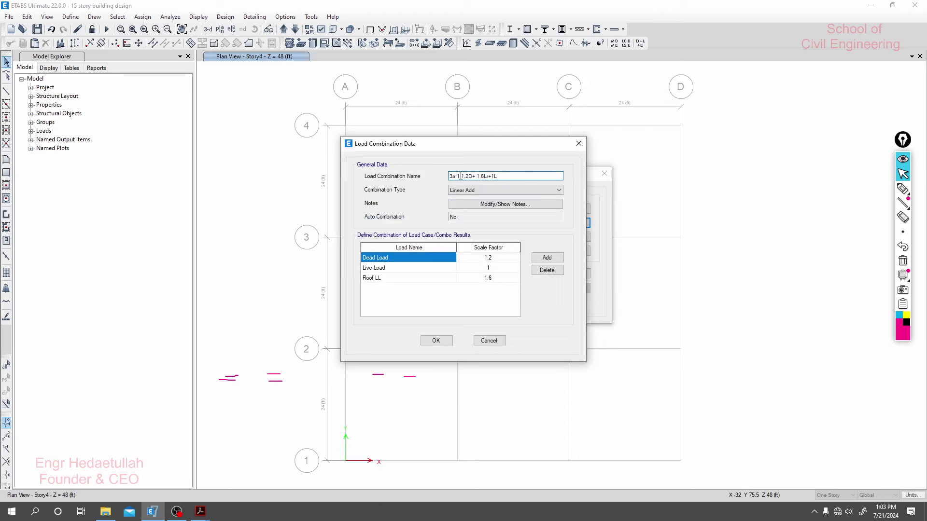
type("2")
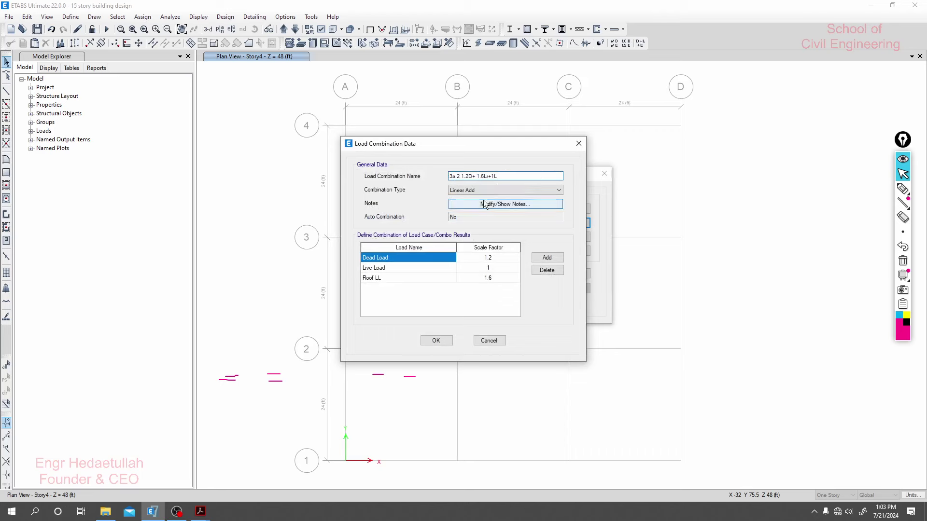
Switch to the ASCE 7-22 PDF and read the 1.6Lr and 0.5W terms of combination 3a in Section 2.3.1
left_click(200, 518)
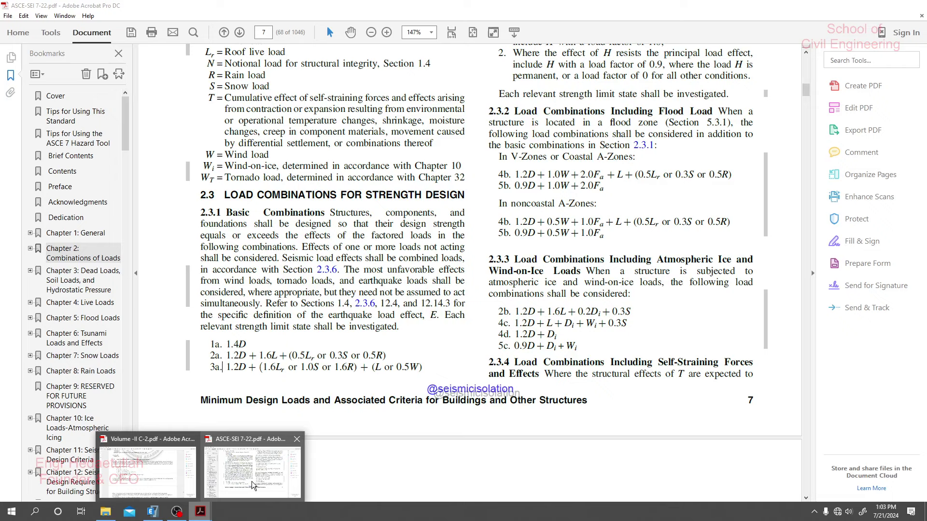
left_click(252, 467)
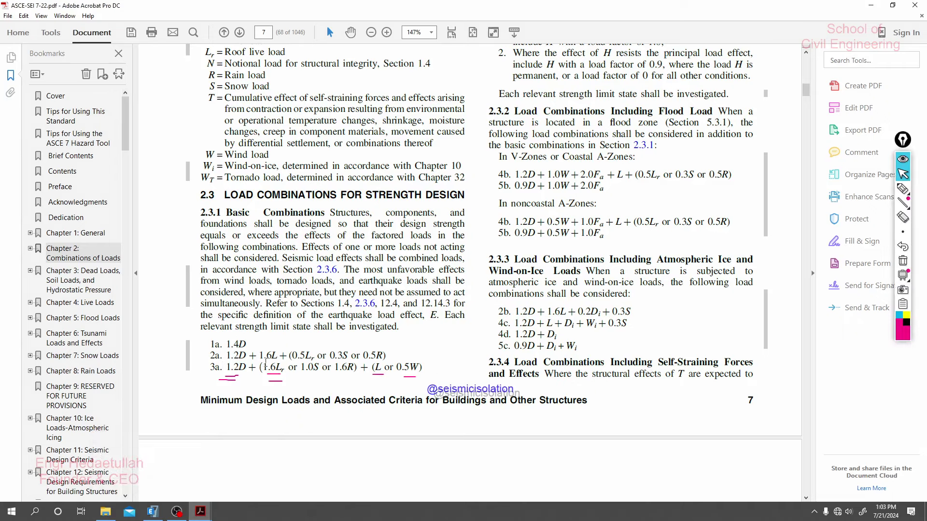
left_click_drag(260, 368, 285, 368)
mouse_move(384, 367)
left_mouse_down()
mouse_move(373, 367)
mouse_move(396, 367)
left_mouse_up()
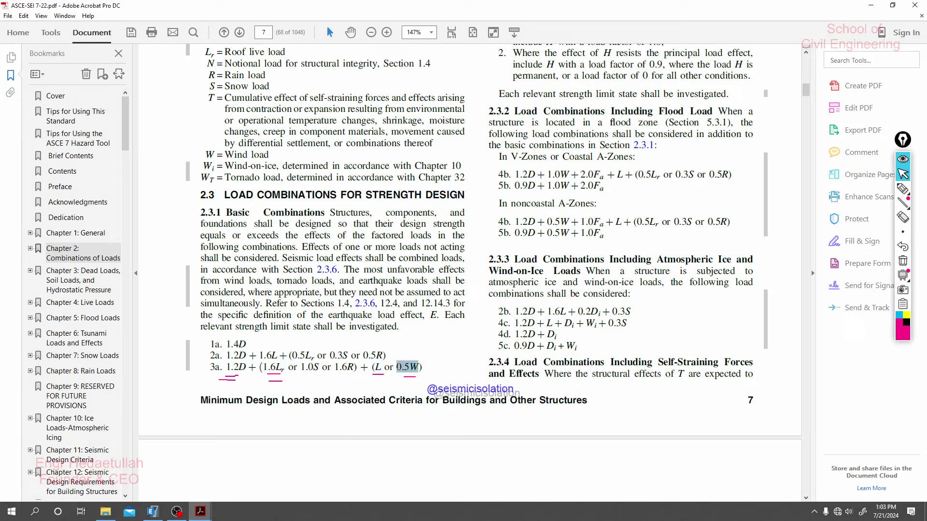
left_click(402, 370)
mouse_move(200, 511)
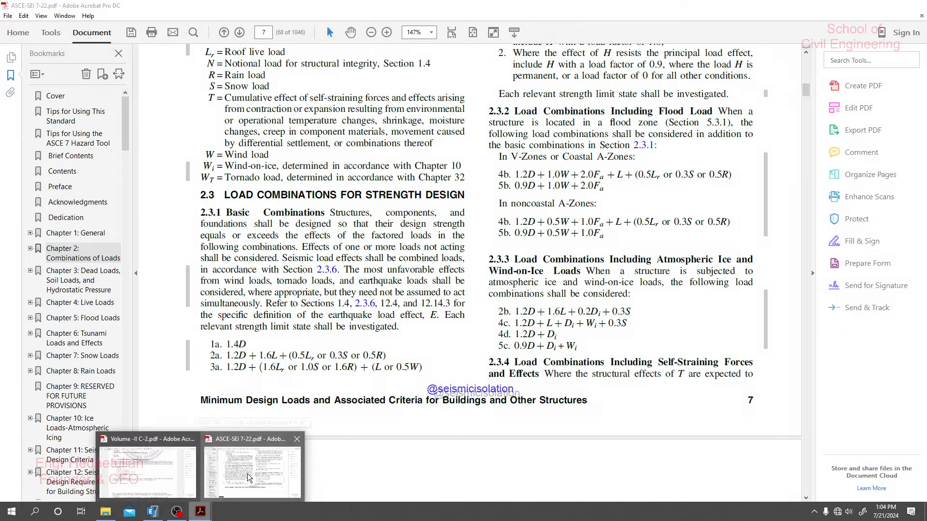
left_click(160, 475)
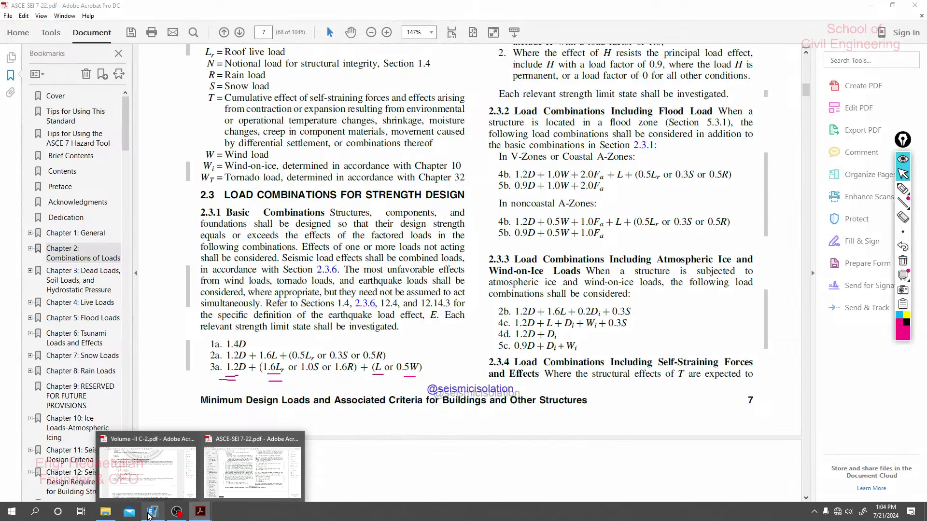
Switch to ETABS and replace the 1L term in the 3a.2 combination's name with 0.5W
left_click(152, 512)
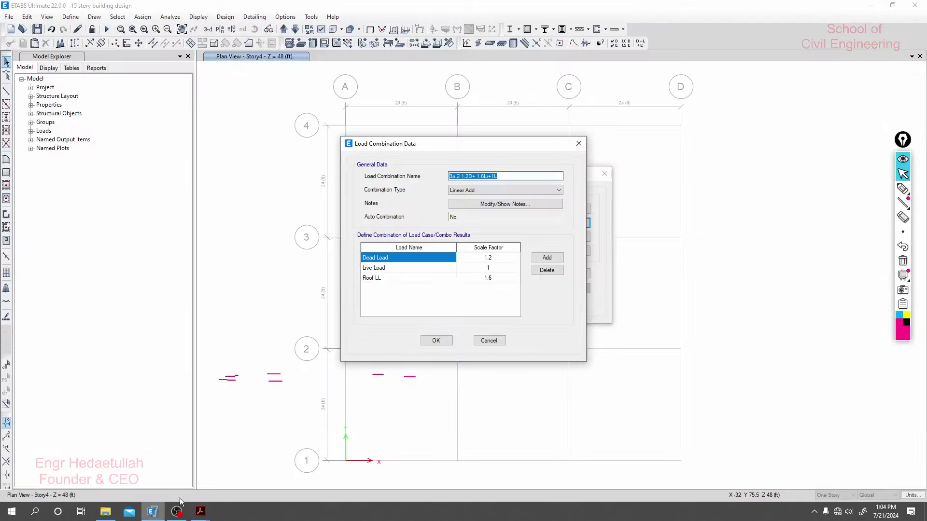
left_click(499, 177)
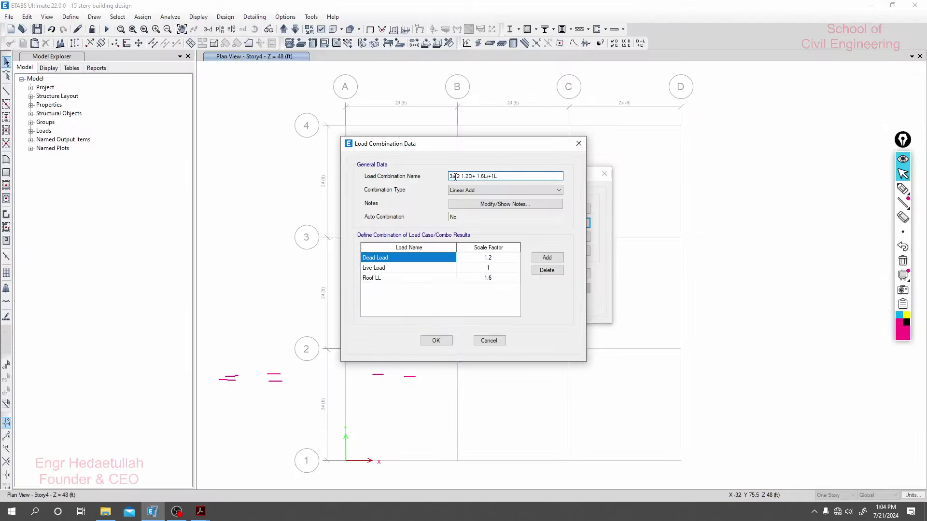
left_click_drag(498, 176, 492, 176)
type("W")
key("Left")
type("0.5")
Recheck the 1.2D, 1.6Lr and 0.5W terms of combination 3a in the ASCE 7-22 PDF
mouse_move(200, 511)
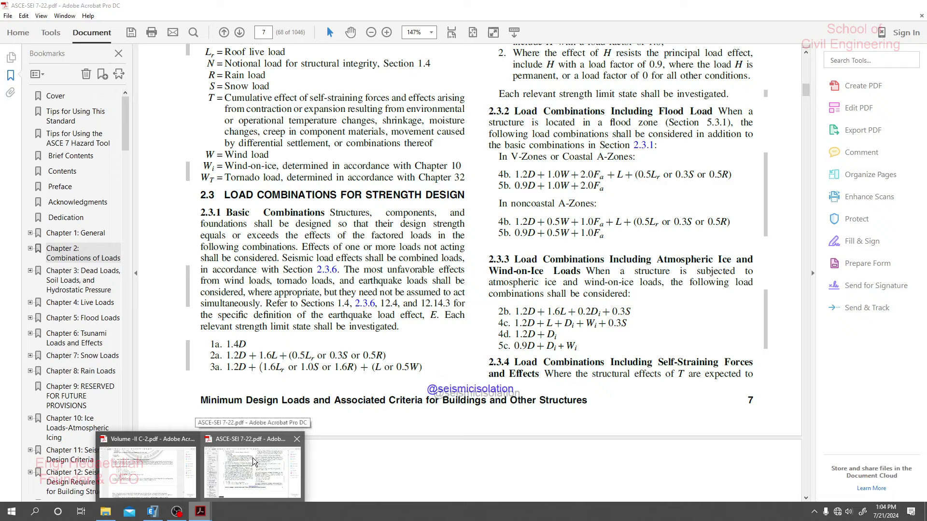
left_click(254, 462)
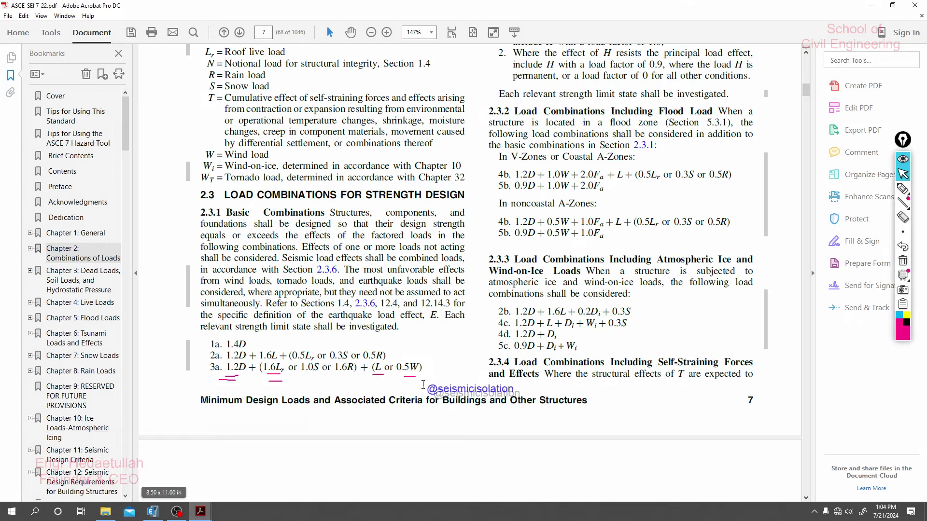
left_click_drag(423, 367, 397, 367)
left_click(262, 372)
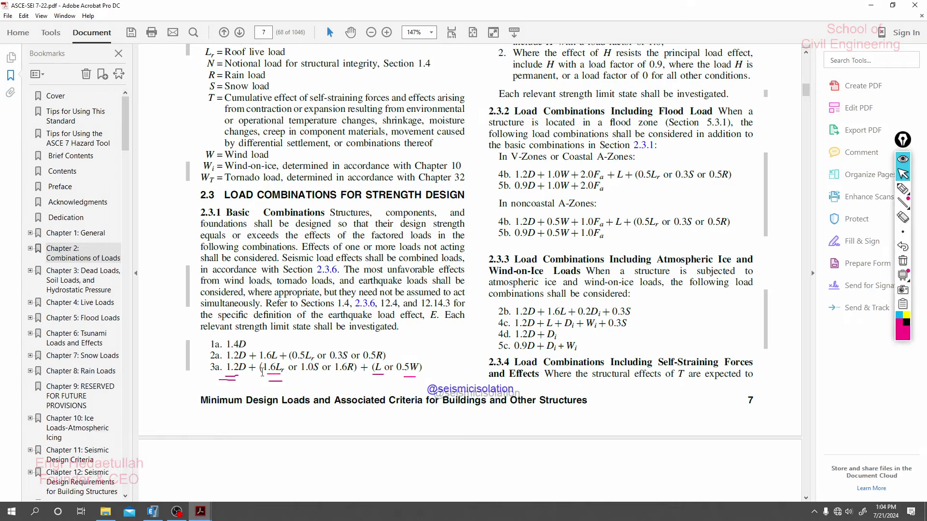
left_click_drag(227, 371, 285, 369)
left_click_drag(397, 369, 426, 362)
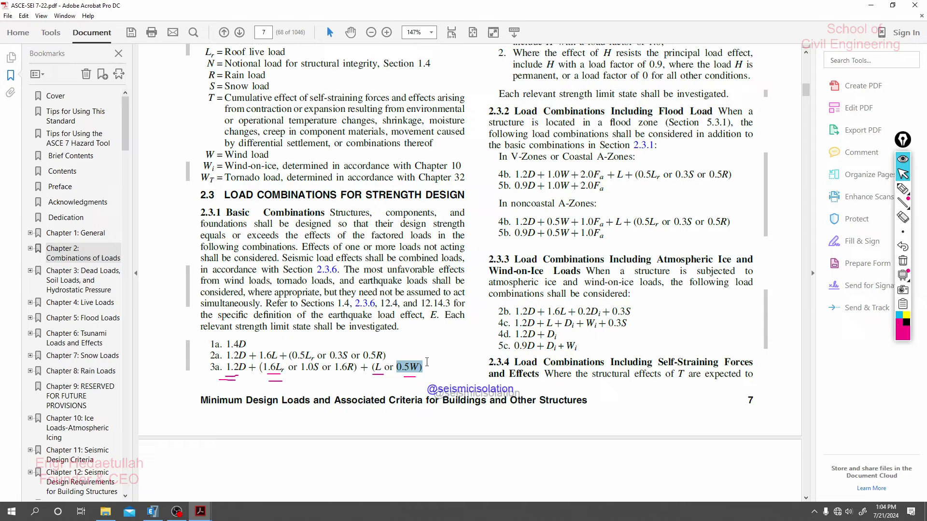
Return to ETABS and delete the Live Load row from the 3a.2 combination
left_click(152, 512)
left_click_drag(462, 176, 516, 176)
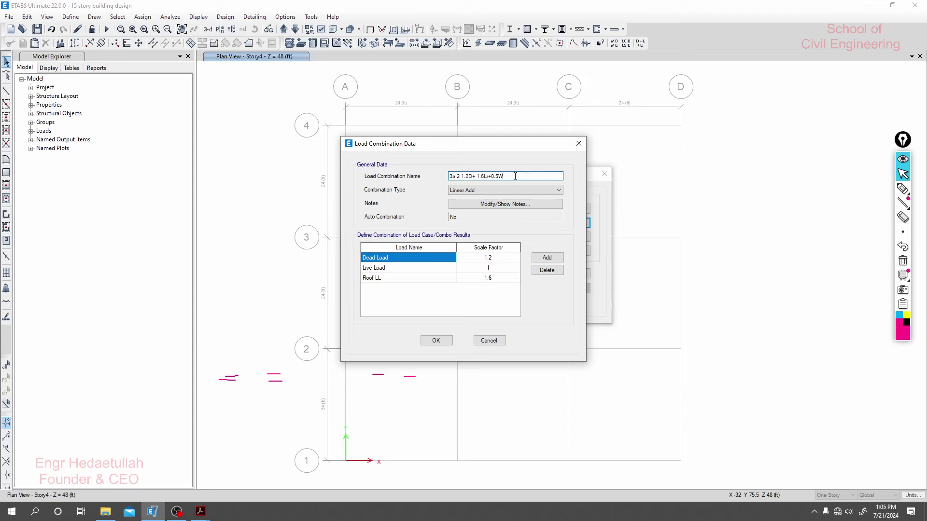
left_click(404, 268)
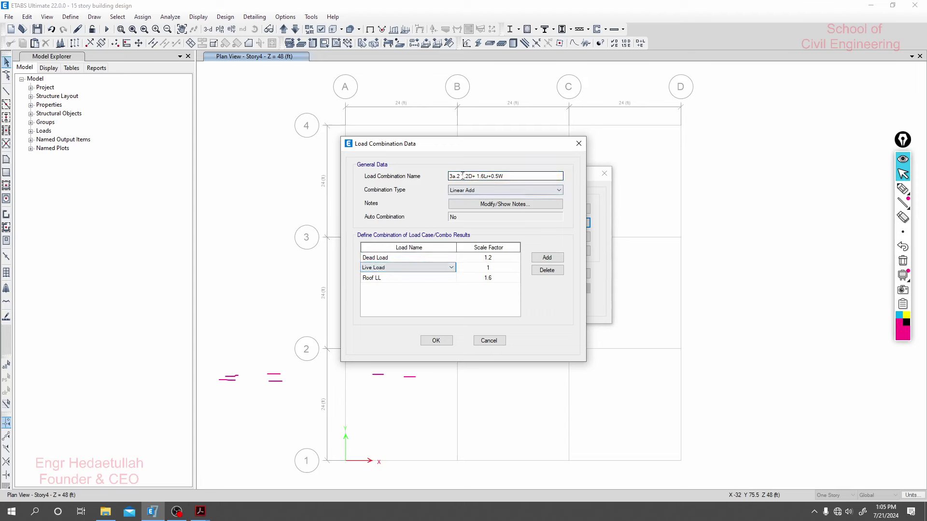
left_click(534, 269)
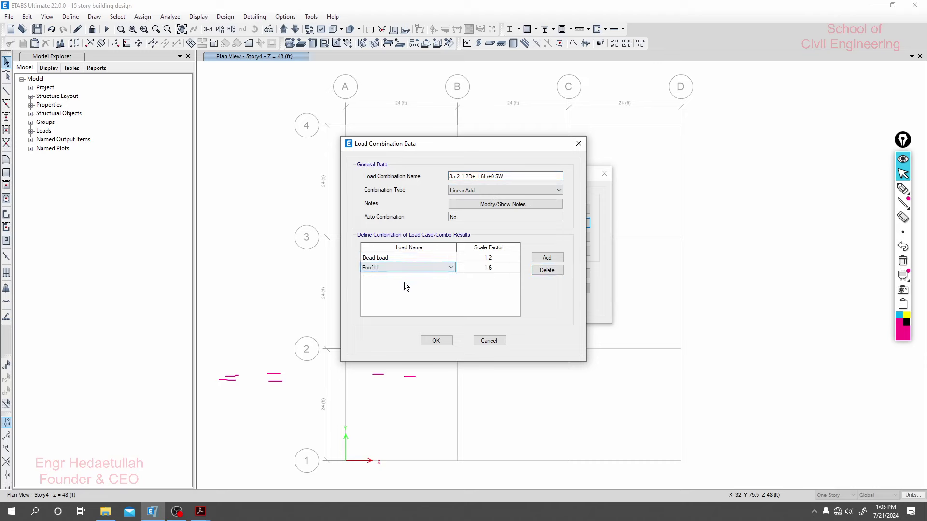
Add the Wx load to the 3a.2 combination with scale factor 0.5 and end its name with 0.5Wx
left_click(550, 257)
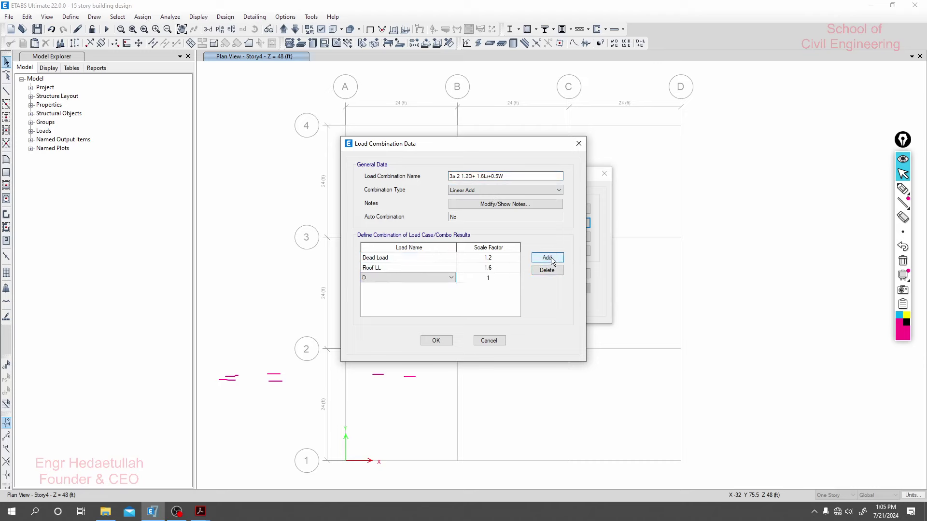
left_click(451, 277)
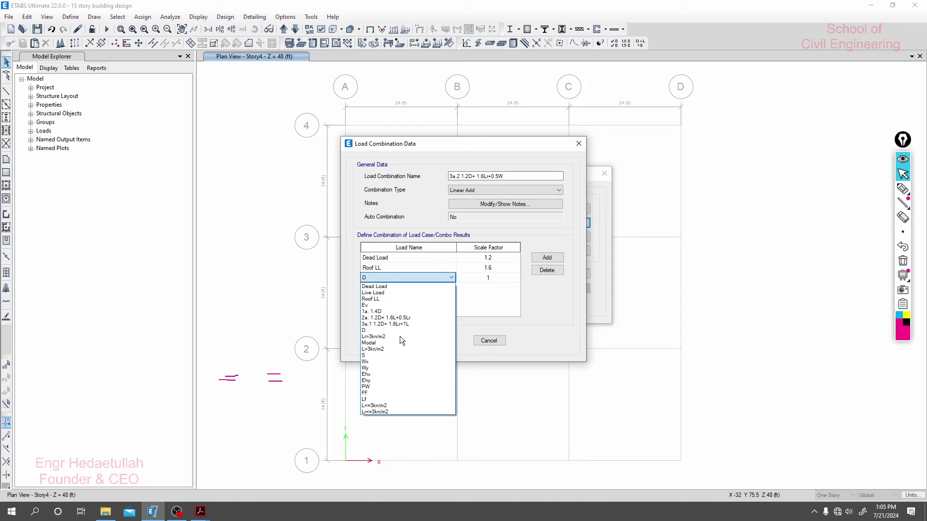
left_click(371, 363)
left_click(516, 177)
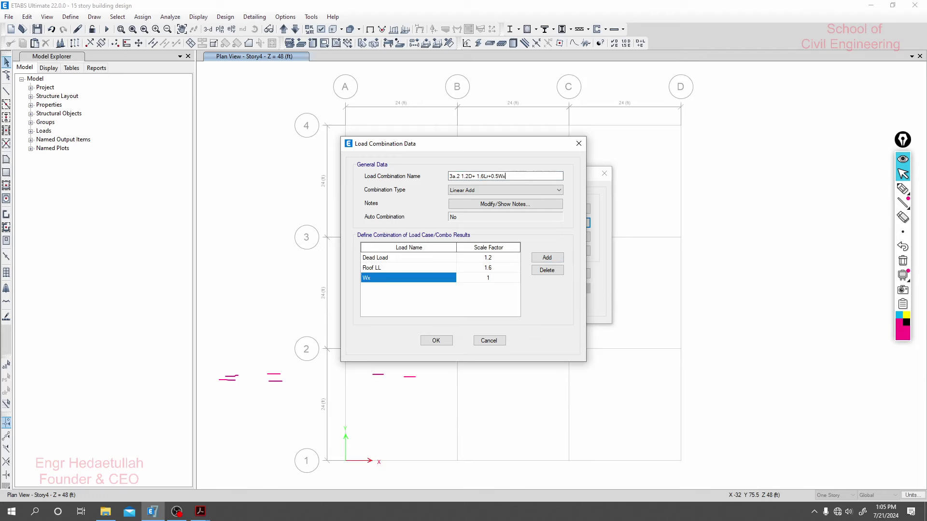
type("x")
left_click(494, 280)
type("0.5")
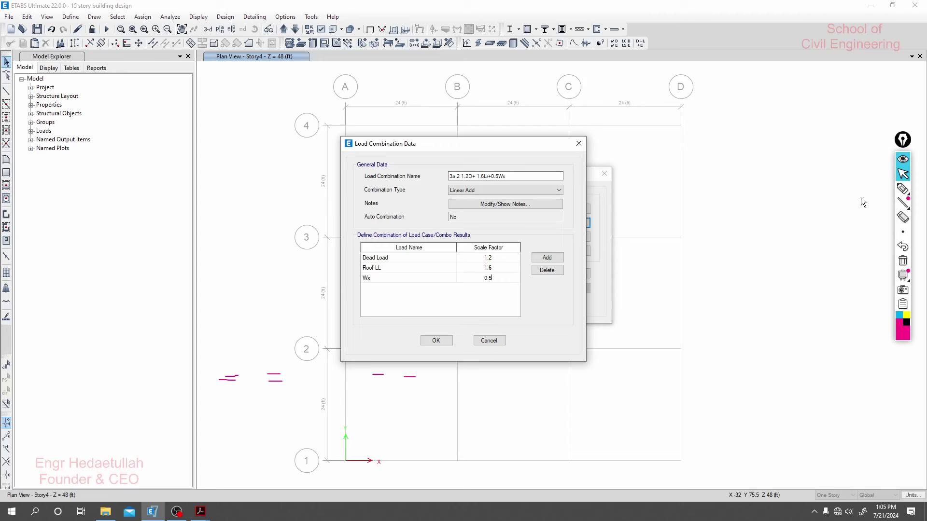
Draw freehand arrows along the X axis and beside the plan to show wind acting in the positive X direction
left_click(902, 190)
mouse_move(341, 462)
left_mouse_down()
mouse_move(393, 463)
mouse_move(380, 469)
left_mouse_up()
mouse_move(178, 310)
left_mouse_down()
mouse_move(287, 310)
mouse_move(296, 338)
mouse_move(284, 289)
mouse_move(286, 304)
left_mouse_up()
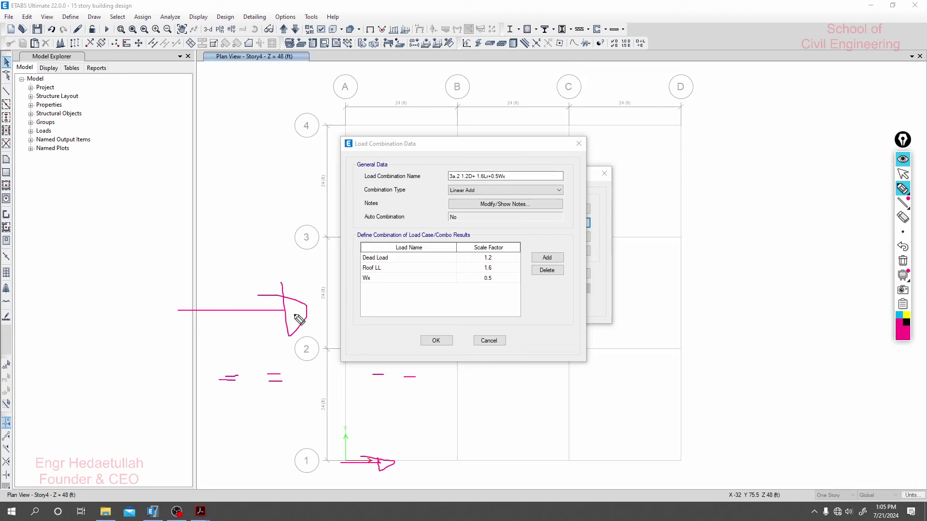
left_click(901, 173)
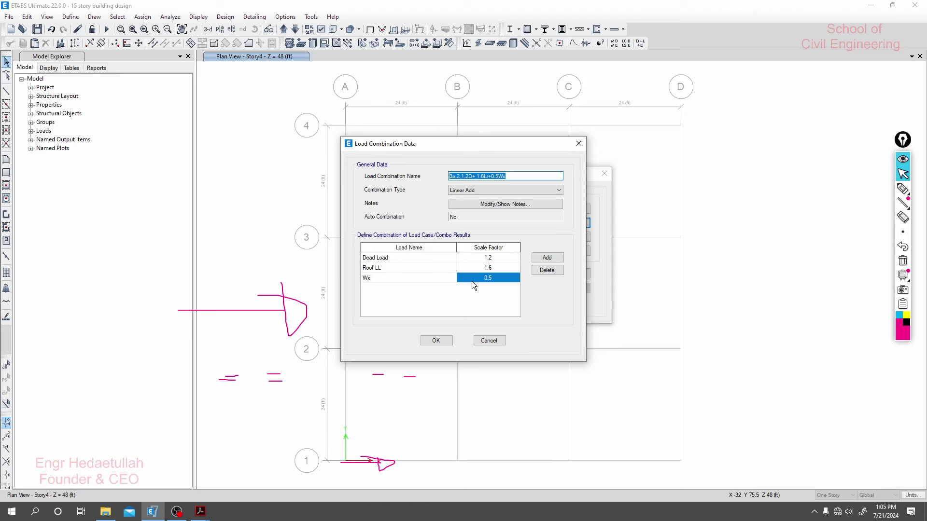
Save the 3a.2 combination, start a copy of it and name the copy 3a.3 1.2D+ 1.6Lr-0.5Wx
left_click(436, 340)
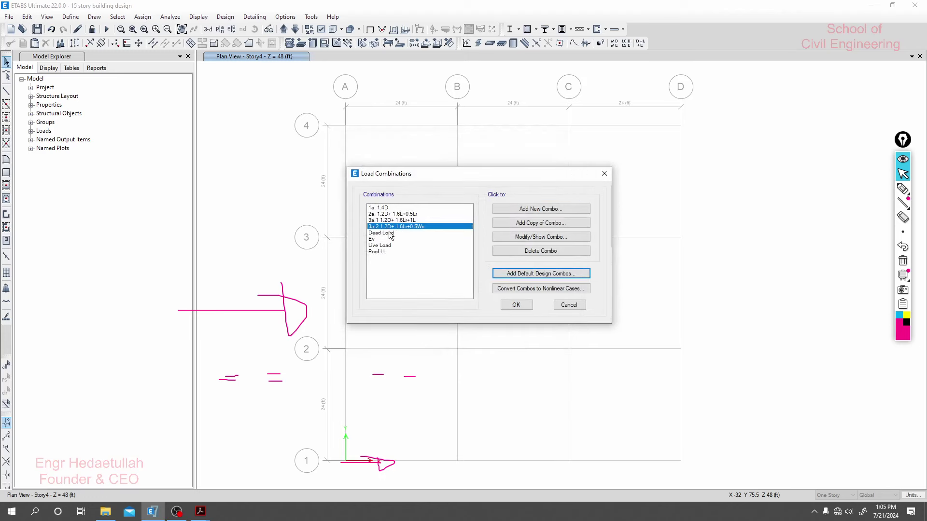
left_click(546, 223)
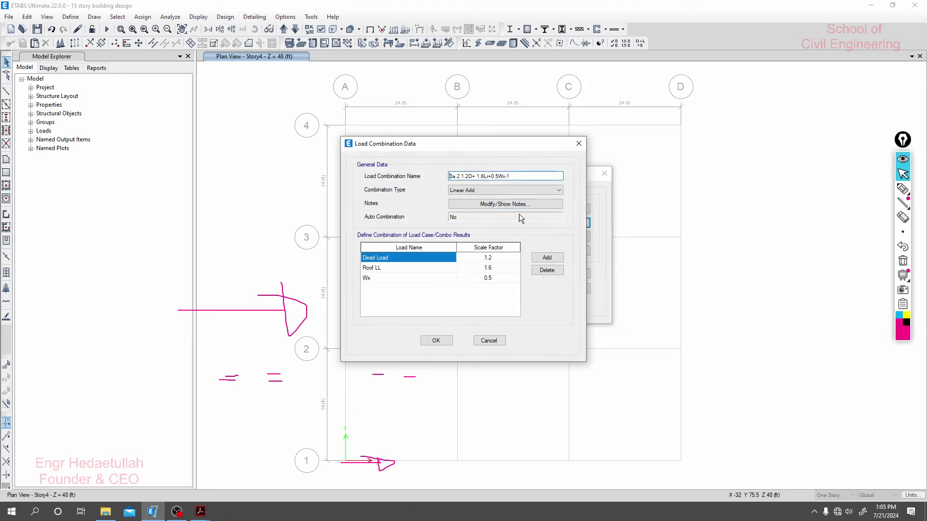
left_click_drag(514, 176, 427, 174)
key("End")
key("BackSpace")
key("BackSpace")
left_click(491, 177)
key("BackSpace")
type("-")
Set the Wx scale factor of the 3a.3 combination to -0.5
left_click(487, 277)
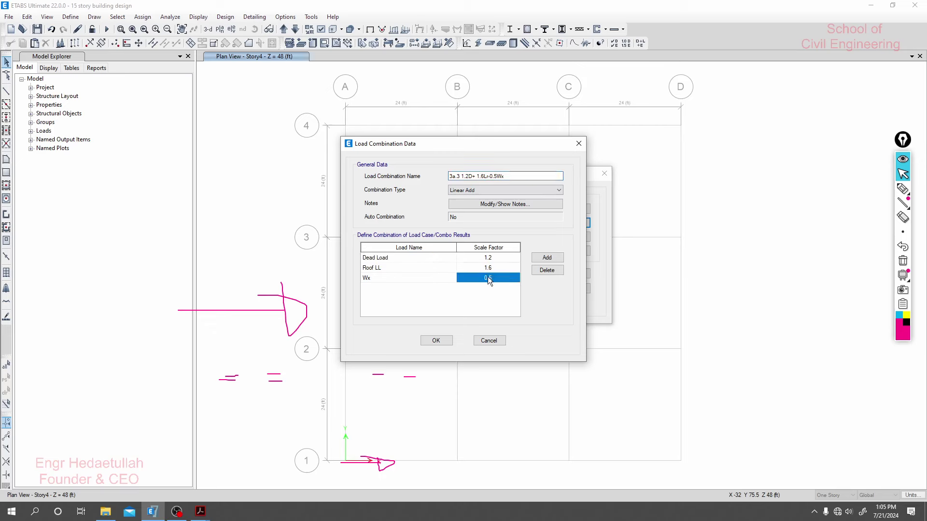
left_click(487, 277)
left_click(482, 277)
type("-")
left_click(485, 301)
Draw a freehand arrow beside grid D pointing toward the plan to show wind in the negative X direction
left_click(902, 189)
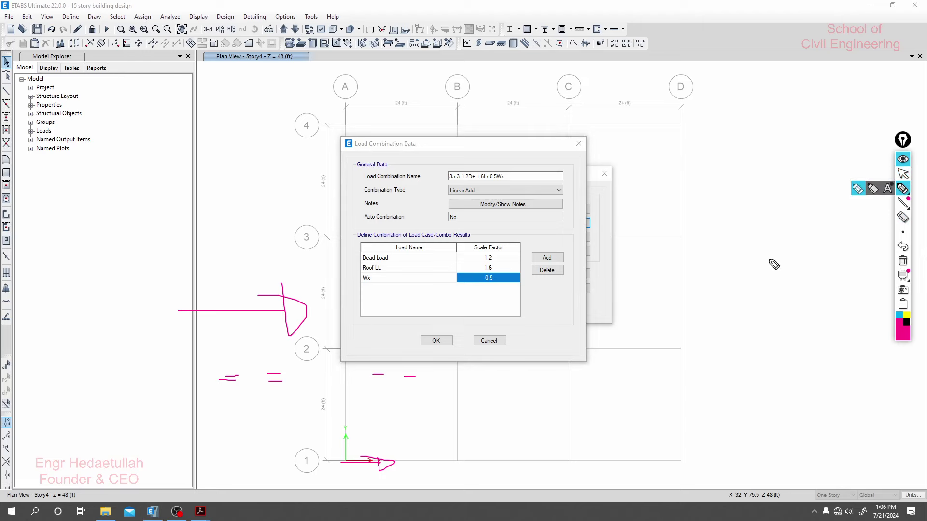
mouse_move(789, 258)
left_mouse_down()
mouse_move(665, 259)
mouse_move(680, 246)
mouse_move(662, 258)
mouse_move(671, 269)
mouse_move(682, 239)
left_mouse_up()
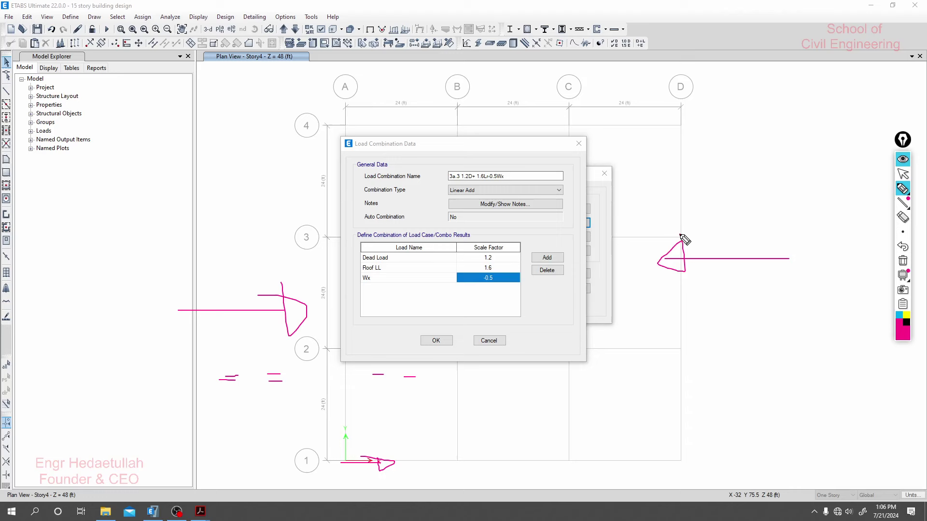
left_click(902, 174)
Copy the full name of the 3a.3 combination and save the combination
left_click(515, 177)
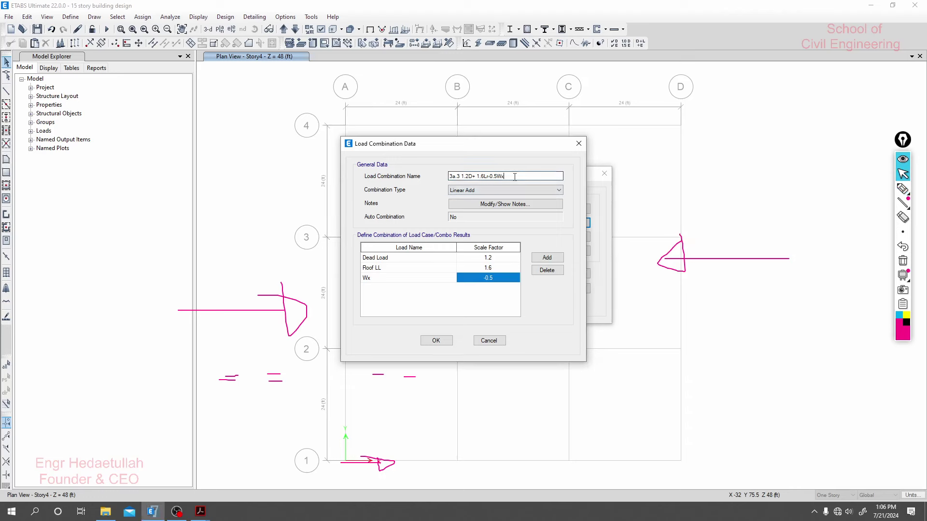
left_click_drag(521, 176, 393, 176)
key("ctrl+c")
left_click(430, 342)
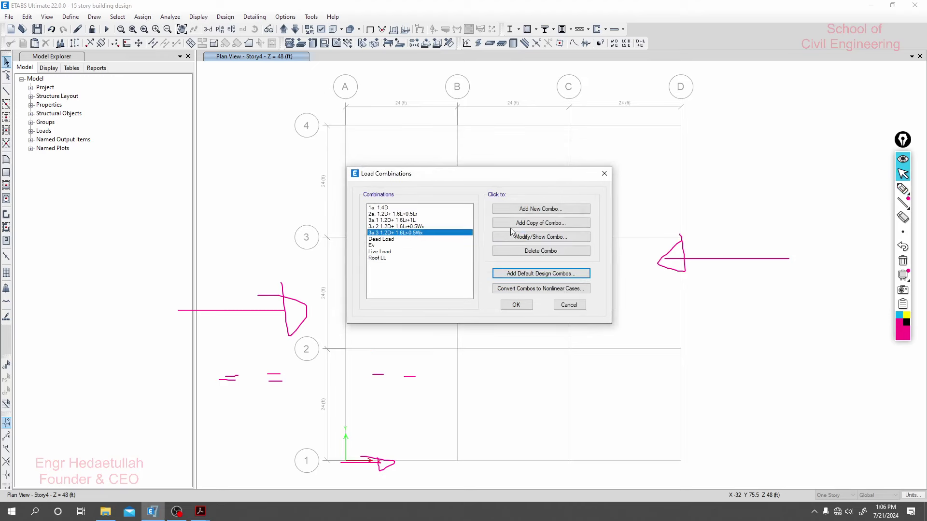
Start a copy of the 3a.3 combination, name it 3a.4 1.2D+ 1.6Lr-0.5Wx and move its dialog clear of the combinations list
left_click(530, 223)
left_click_drag(513, 176, 353, 180)
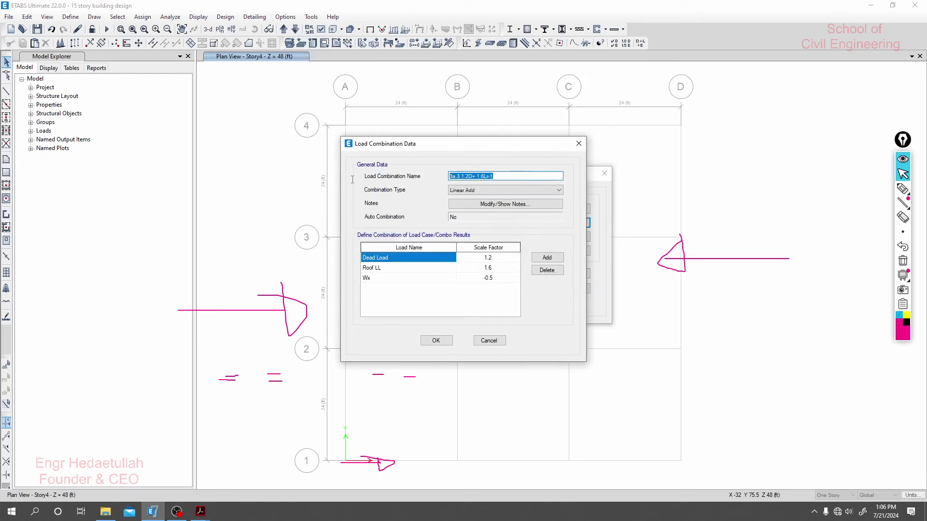
key("ctrl+v")
left_click_drag(459, 144, 595, 143)
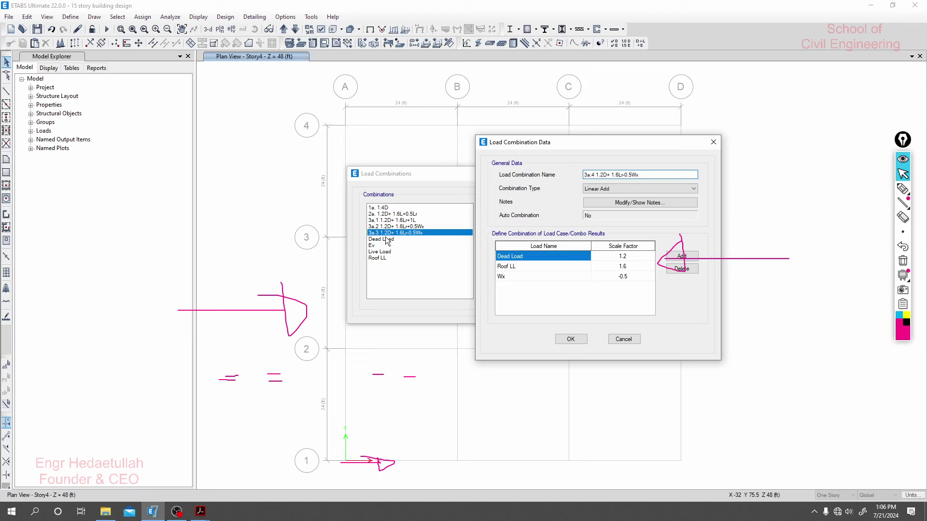
Rename the combination 3a.4 1.2D+ 1.6Lr+0.5Wy and replace its Wx load with Wy
left_click(643, 174)
left_click_drag(644, 174, 636, 173)
type("y")
left_click(545, 276)
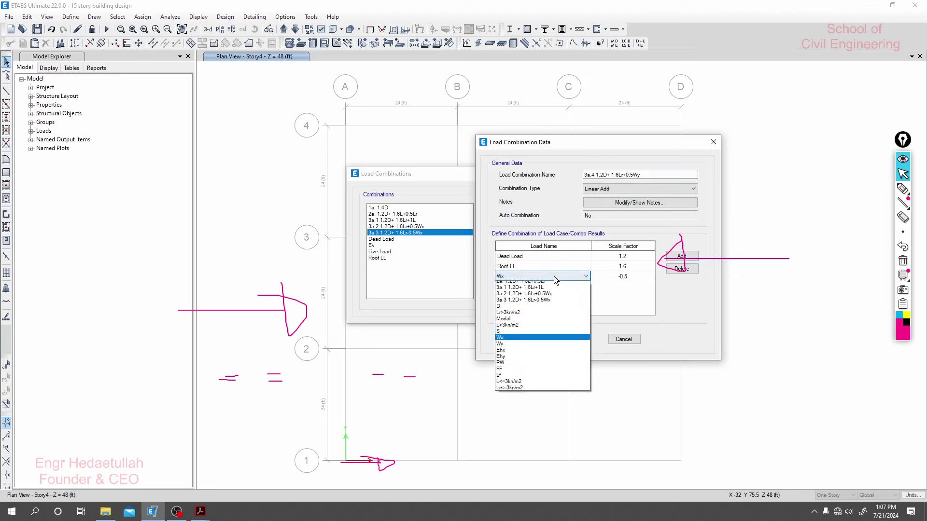
left_click(514, 378)
Set the Wy scale factor of the 3a.4 combination to 0.5 and save the combination
left_click(620, 277)
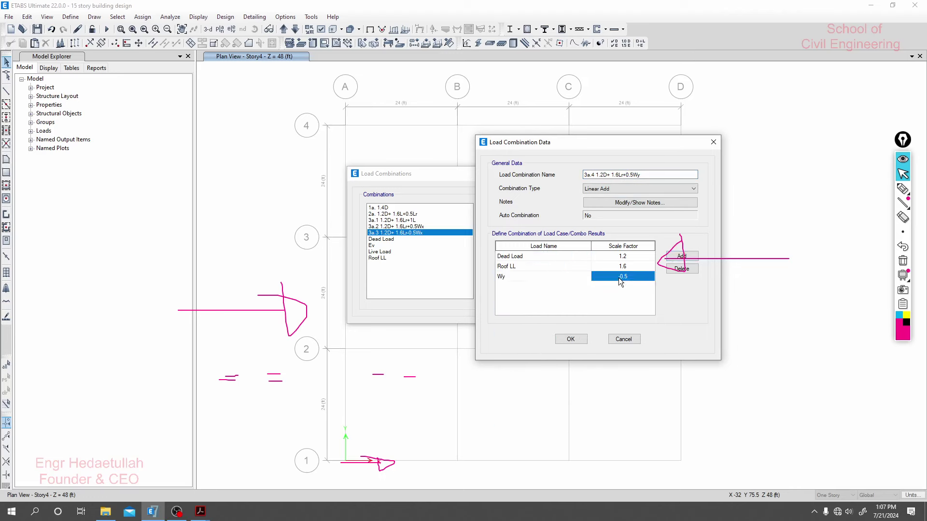
left_click(619, 277)
key("BackSpace")
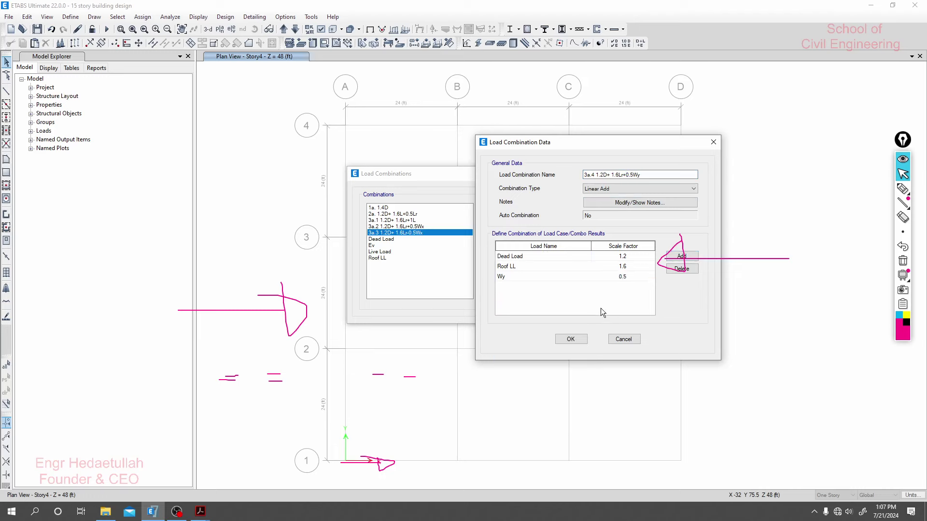
left_click(570, 340)
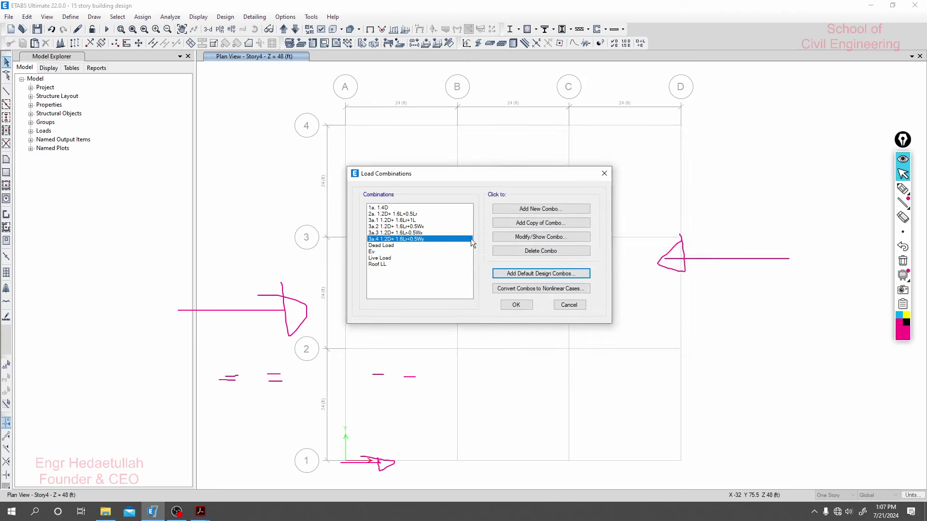
Make a copy of the 3a.4 combination and name it 3a.5 1.2D+ 1.6Lr-0.5Wy
left_click(538, 225)
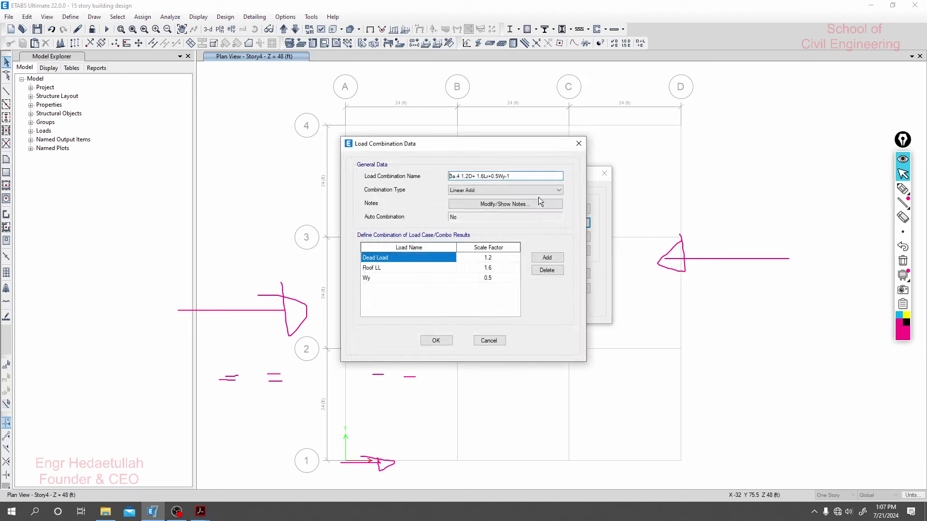
left_click(511, 176)
key("BackSpace")
key("BackSpace")
left_click(491, 176)
key("BackSpace")
double_click(458, 175)
type("5")
Set the Wy scale factor of the 3a.5 combination to -0.5 and save the combination
left_click(483, 279)
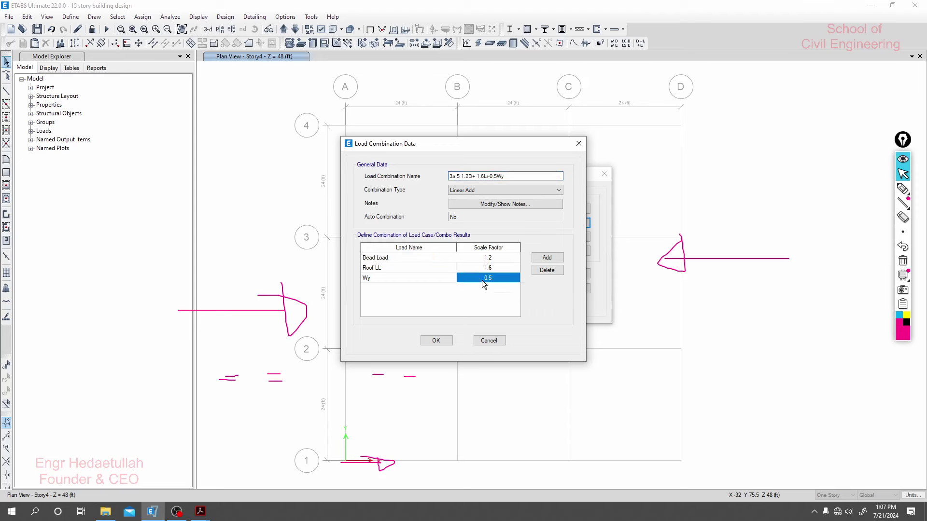
left_click(483, 279)
type("-")
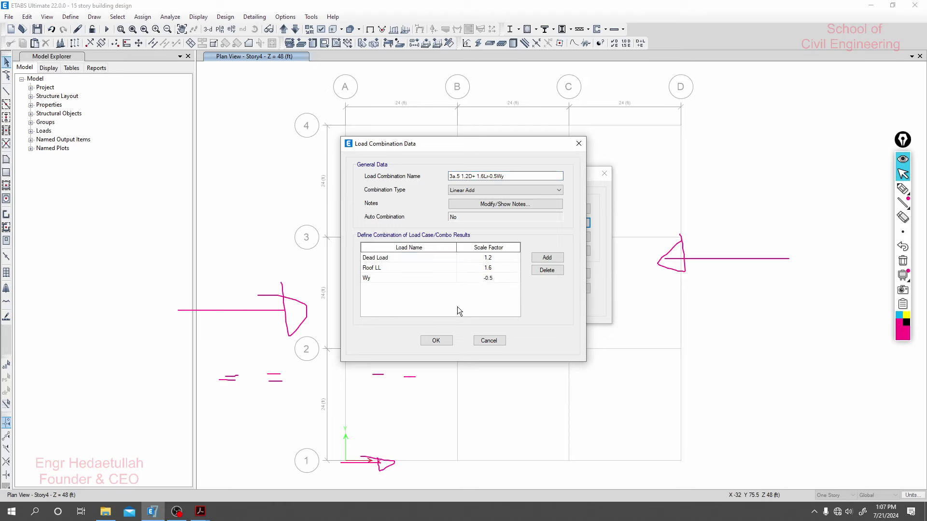
left_click(436, 340)
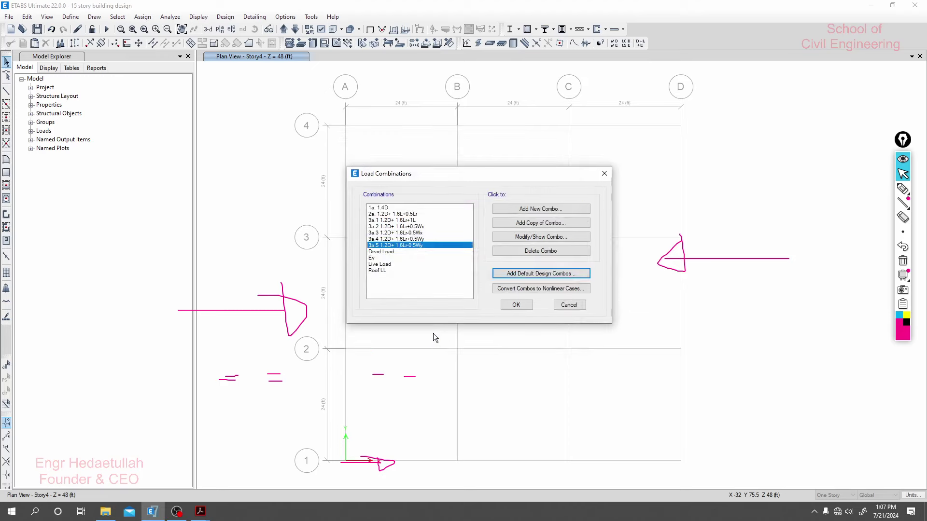
Review the four 3a wind combinations, 3a.2 through 3a.5, in the combinations list
left_click(414, 227)
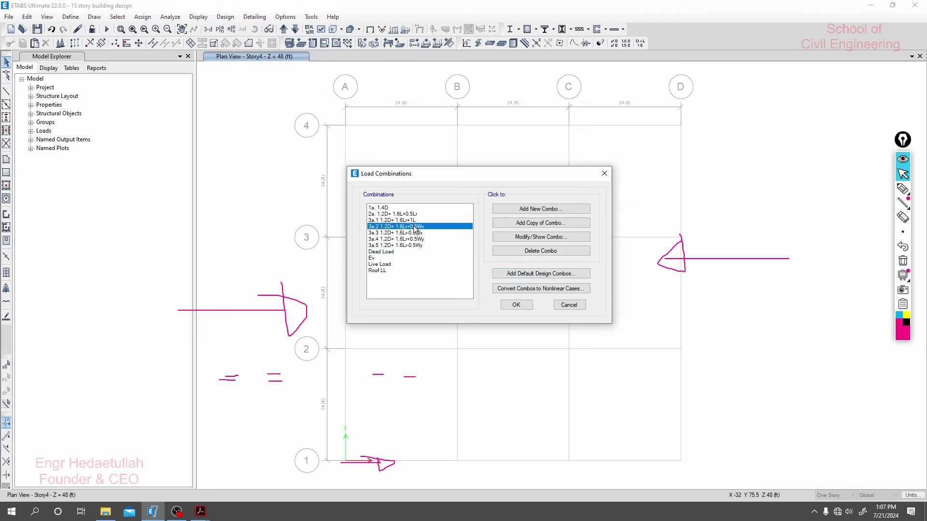
left_click(415, 232)
left_click(418, 245)
left_click(417, 233)
left_click(418, 239)
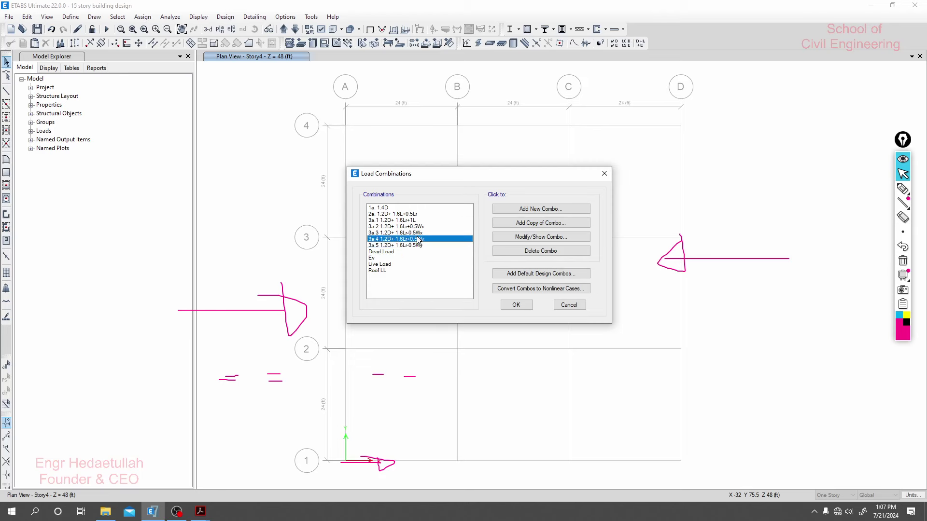
left_click(417, 232)
left_click(417, 226)
left_click(418, 239)
left_click(418, 245)
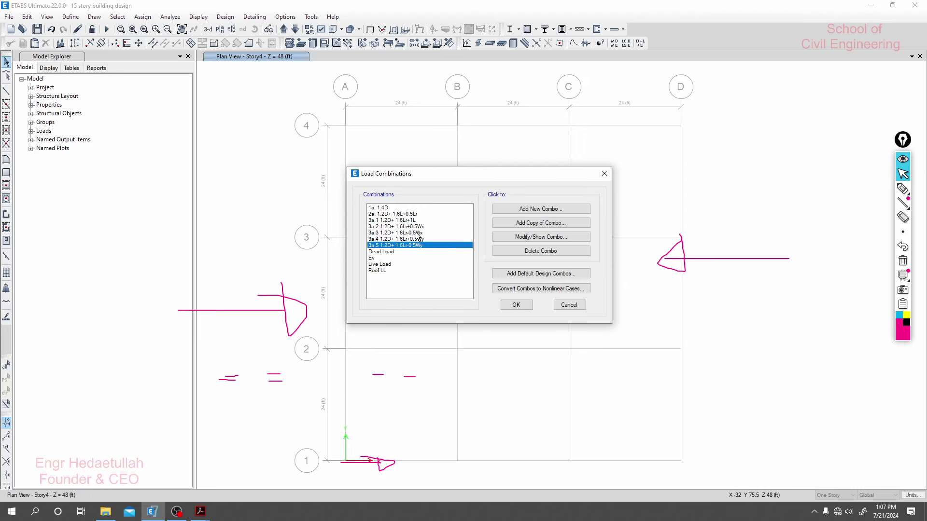
Accept the defined load combinations and reopen the load combinations definition
left_click(515, 304)
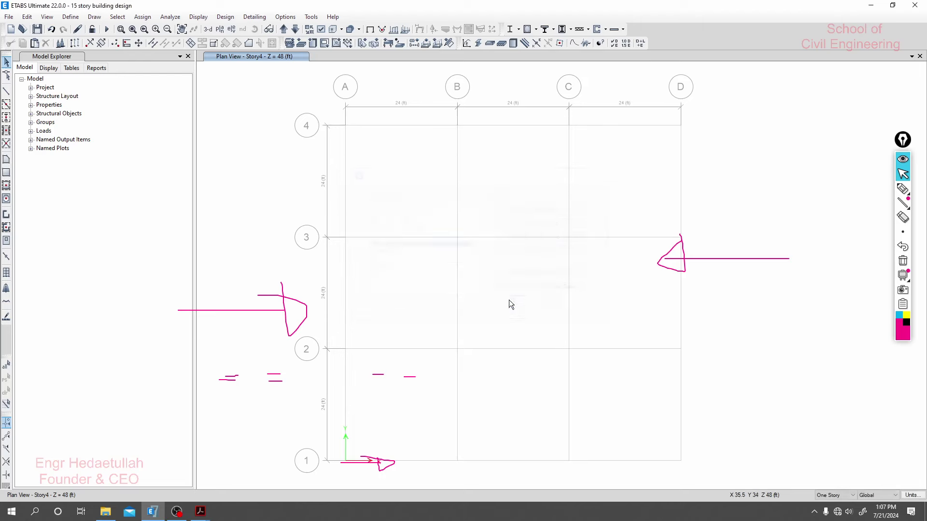
left_click(70, 17)
left_click(117, 258)
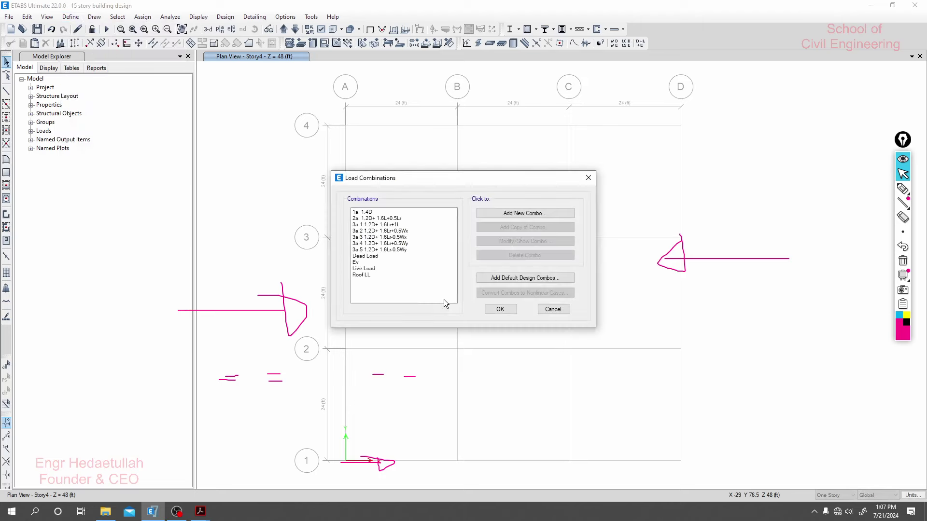
Switch to the ASCE-SEI 7-22 PDF, find combination 4a of Section 2.3.1 and highlight its W term
left_click(200, 511)
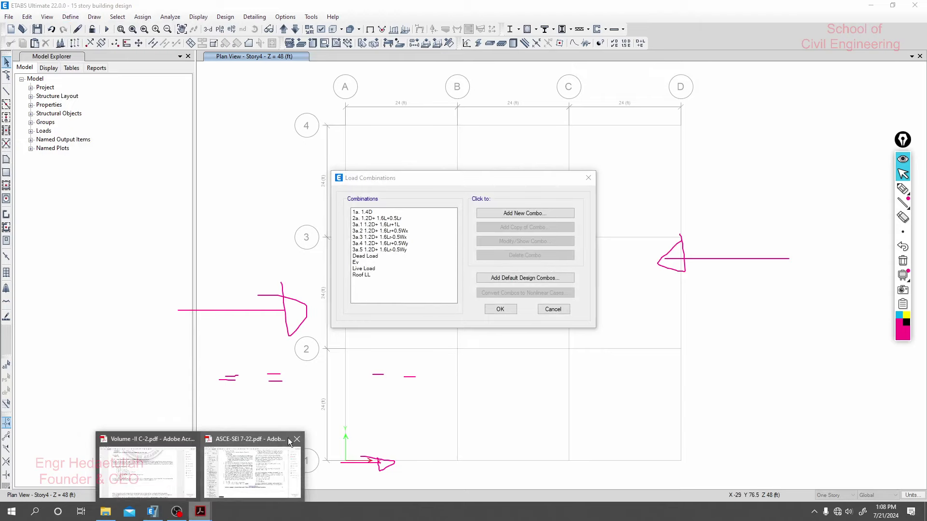
left_click(245, 467)
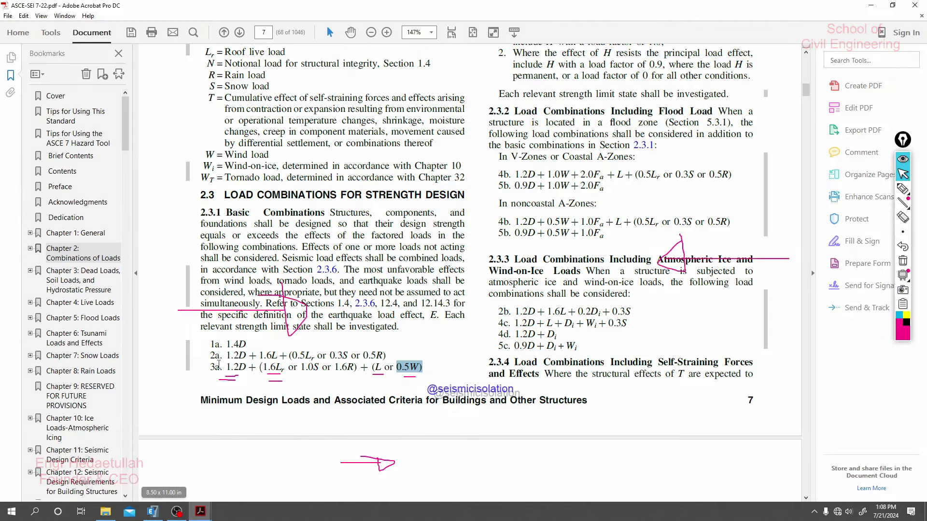
scroll(222, 369, "up", 15)
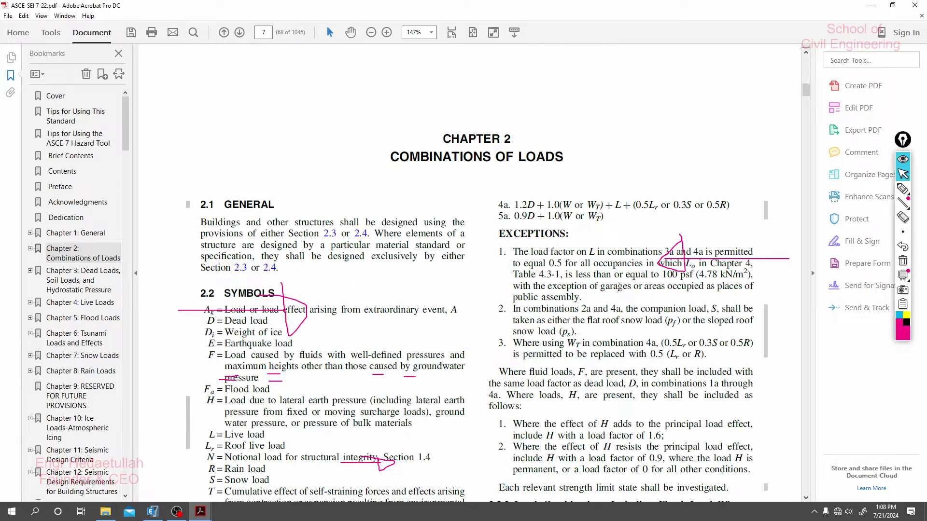
scroll(582, 316, "down", 2)
left_click_drag(512, 182, 200, 195)
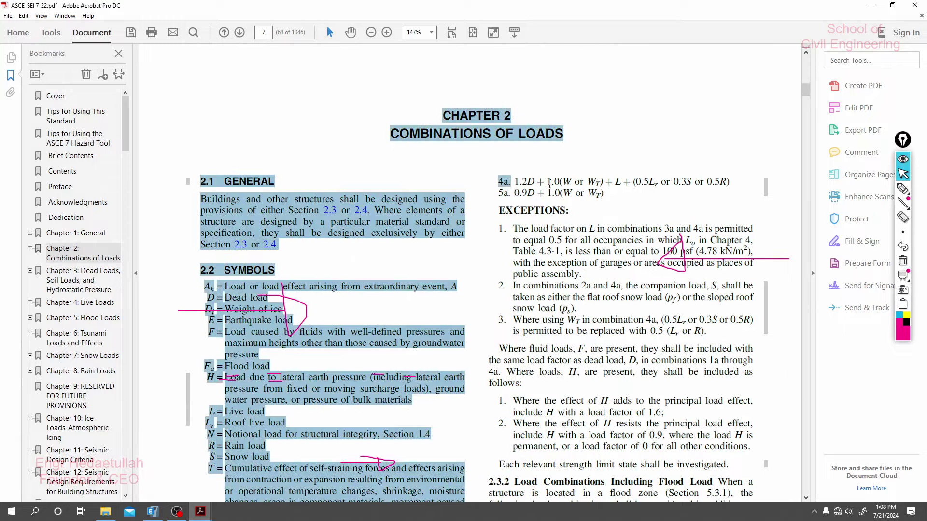
left_click(558, 182)
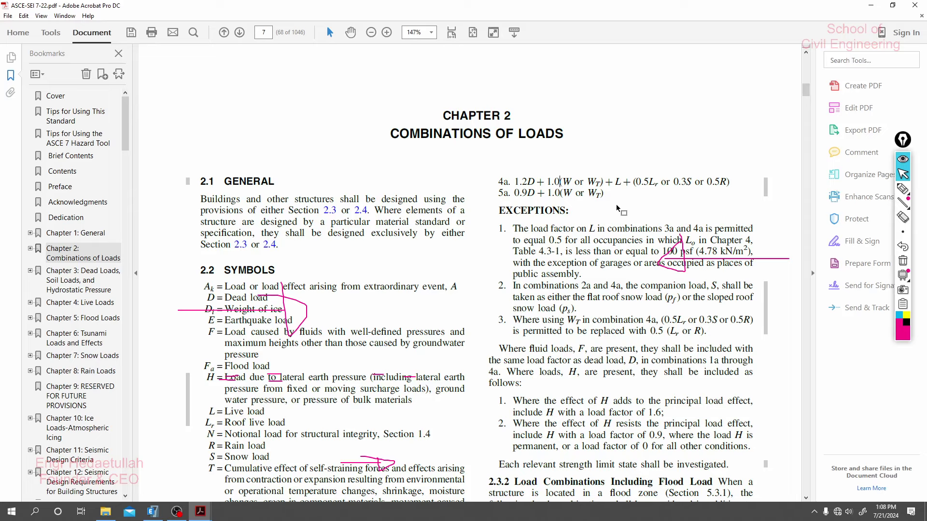
left_click_drag(570, 181, 534, 186)
Underline the 1.2D, 1.0W, L and 0.5Lr terms of combination 4a with the pen and mark an arrow at W
left_click(902, 189)
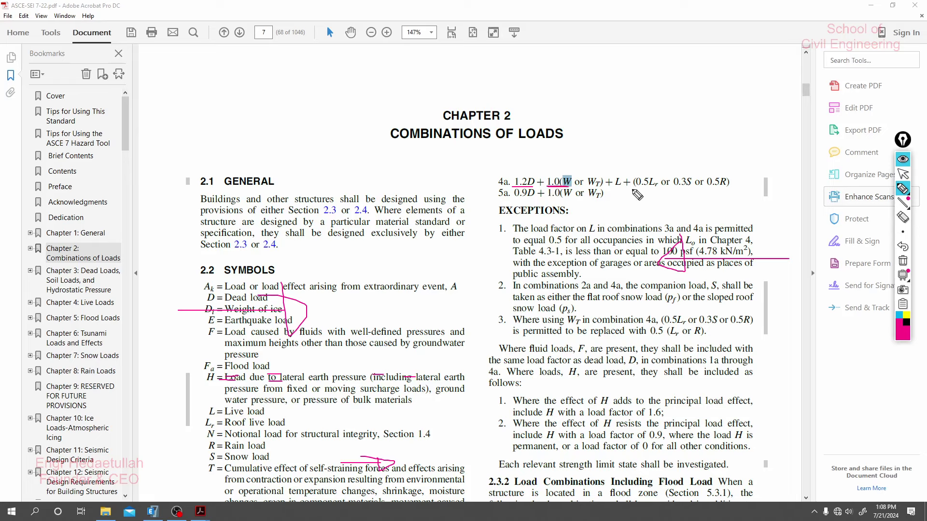
left_click_drag(615, 187, 623, 187)
left_click_drag(636, 190, 662, 190)
mouse_move(604, 150)
left_mouse_down()
mouse_move(561, 175)
mouse_move(573, 160)
left_mouse_up()
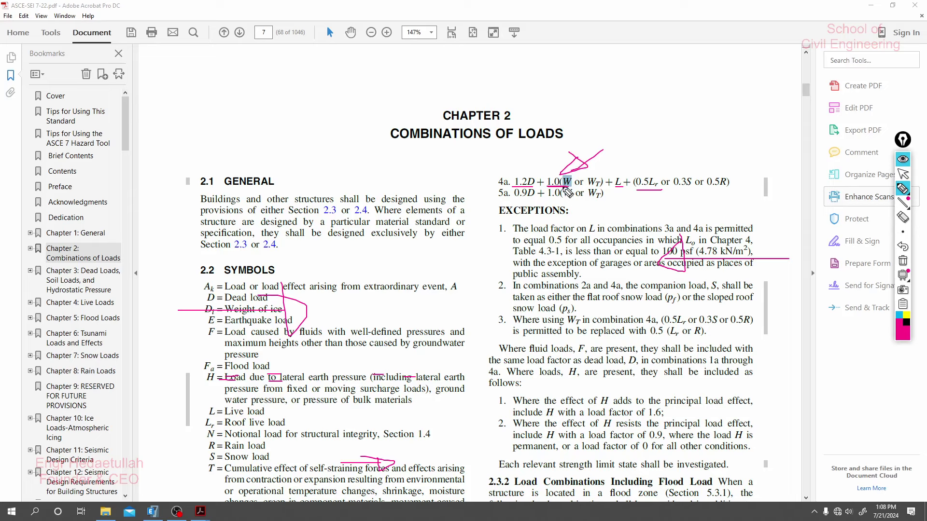
left_click_drag(511, 175, 510, 172)
Clear the pen annotations and cross out the 0.3S, 0.5R and WT terms of combination 4a
left_click(902, 261)
mouse_move(689, 188)
left_mouse_down()
mouse_move(678, 197)
mouse_move(719, 195)
left_mouse_up()
left_click_drag(719, 196, 727, 202)
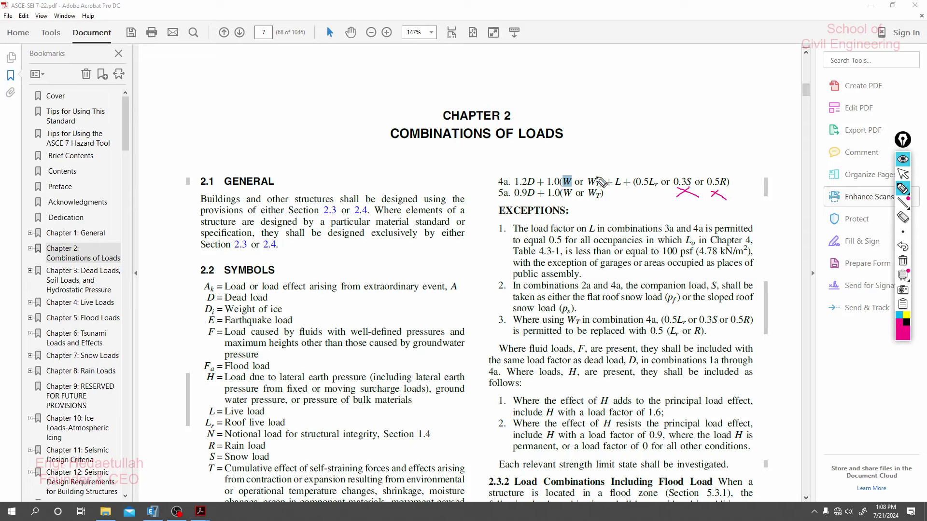
mouse_move(603, 163)
left_mouse_down()
mouse_move(595, 181)
mouse_move(616, 188)
left_mouse_up()
left_click(903, 174)
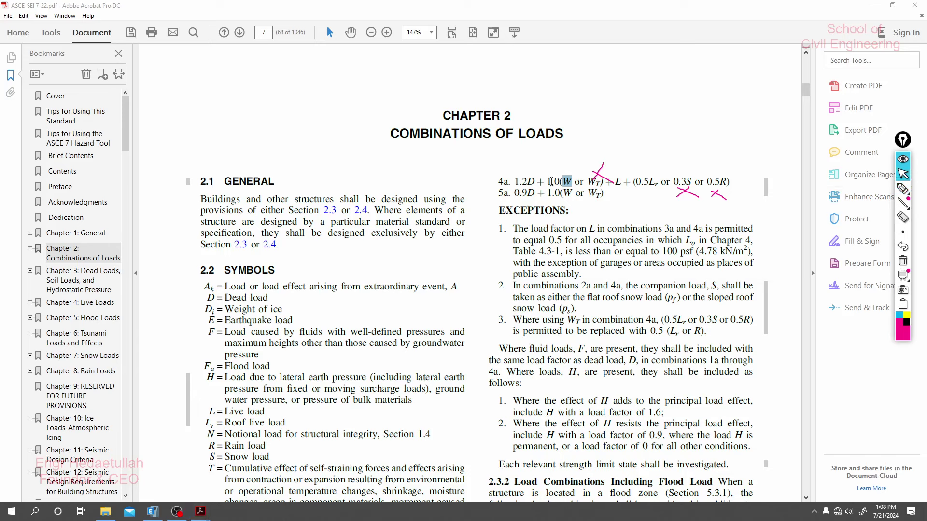
Select and copy the combination 4a expression from its label through the 0.5Lr term
left_click(623, 181)
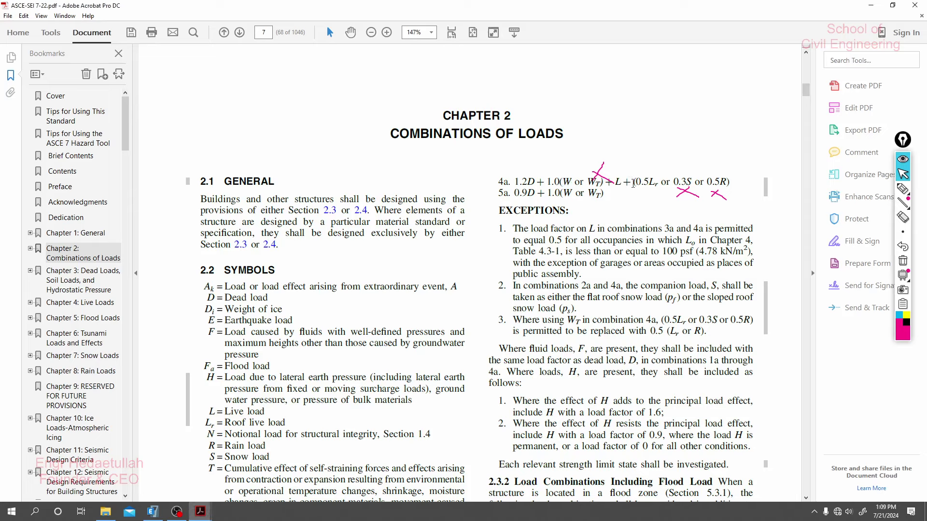
left_click_drag(655, 181, 514, 182)
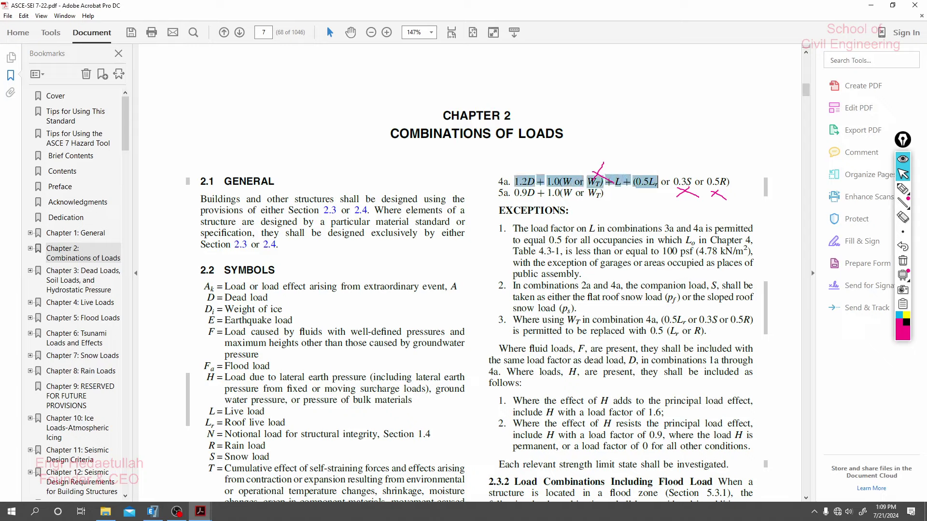
left_click(528, 182)
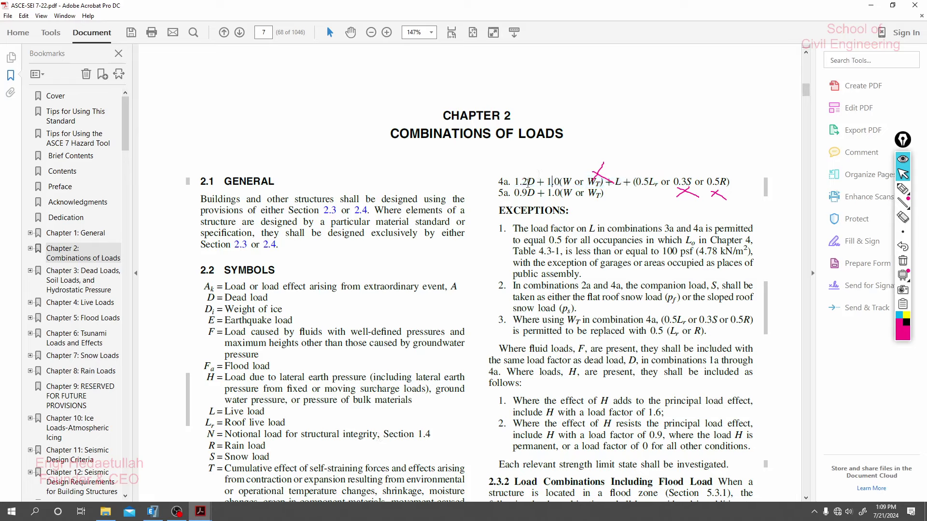
left_click_drag(730, 182, 502, 189)
left_click(658, 181)
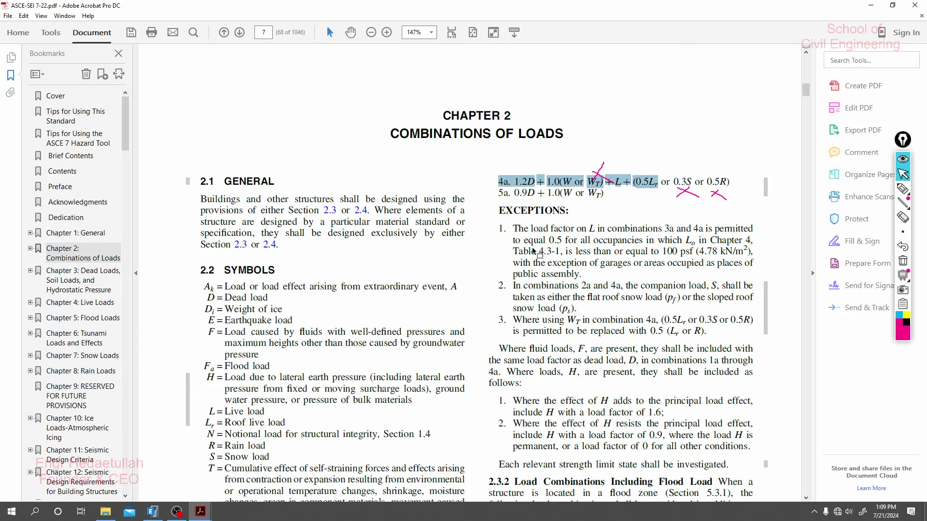
Switch back to ETABS, start a new load combination and paste the copied 4a expression as its name
mouse_move(200, 511)
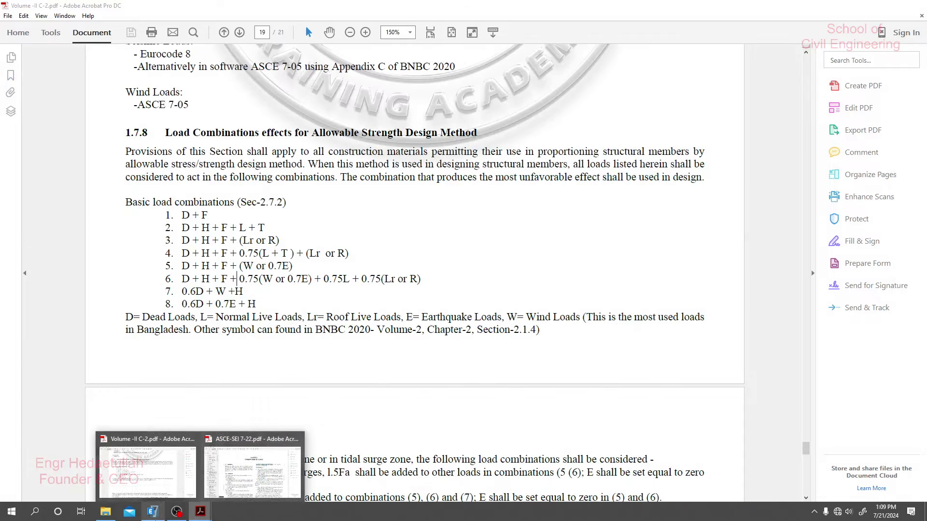
left_click(152, 512)
left_click(522, 208)
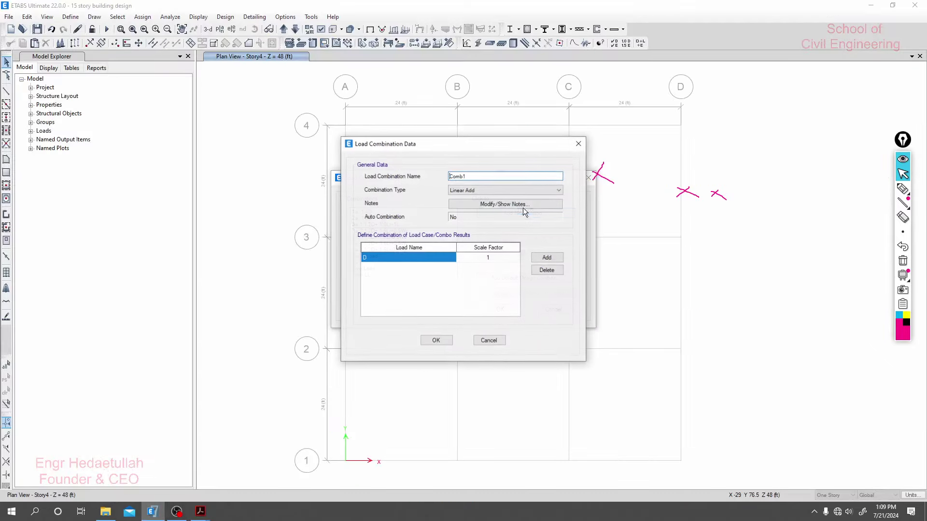
double_click(462, 176)
type("4a. 1.2D þ 1.0(W or WT) þ L þ (0.5Lr")
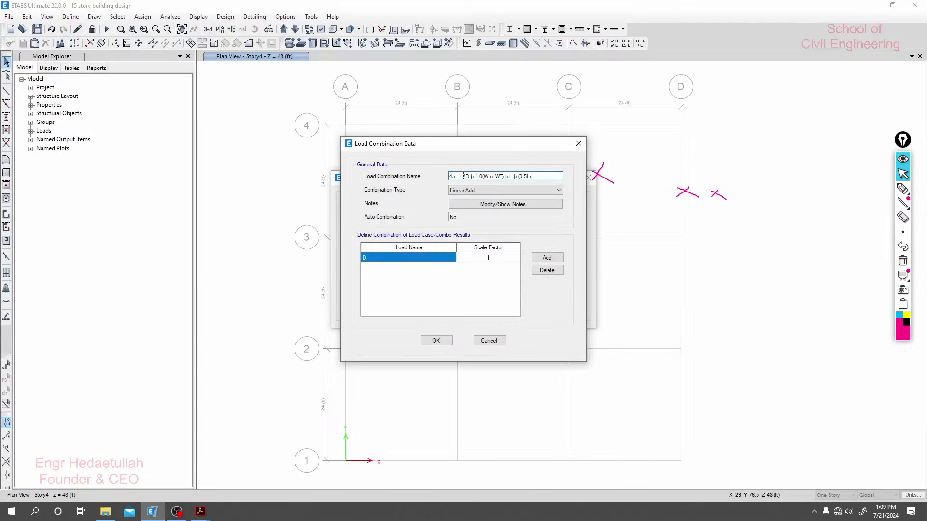
Clean up the pasted combination name so it reads 4a.1 1.2D+1W +L+0.5Lr
left_click(473, 176)
key("BackSpace")
type("+")
left_click(483, 176)
key("BackSpace")
key("BackSpace")
left_click_drag(483, 176, 503, 178)
type("+")
key("BackSpace")
key("BackSpace")
key("BackSpace")
key("BackSpace")
key("BackSpace")
type("+")
left_click(477, 176)
key("BackSpace")
key("BackSpace")
left_click(515, 178)
left_click(455, 177)
type("1")
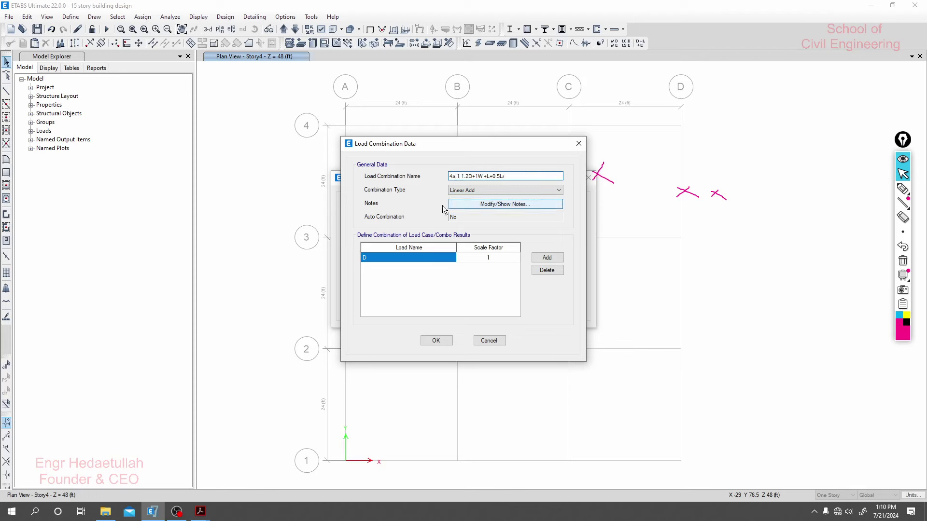
left_click(489, 177)
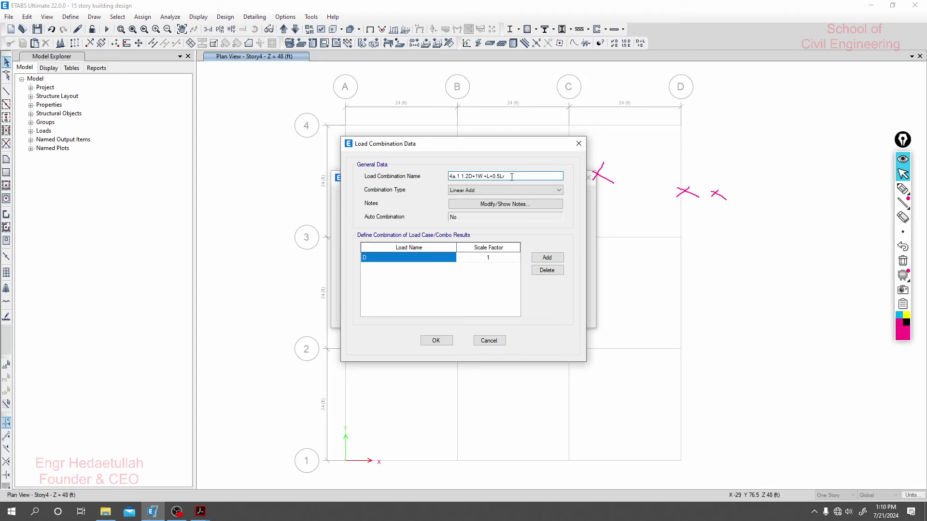
Set the first load of the 4a.1 combination to Dead Load with scale factor 1.2 and add a second load row
left_click(428, 257)
left_click(427, 257)
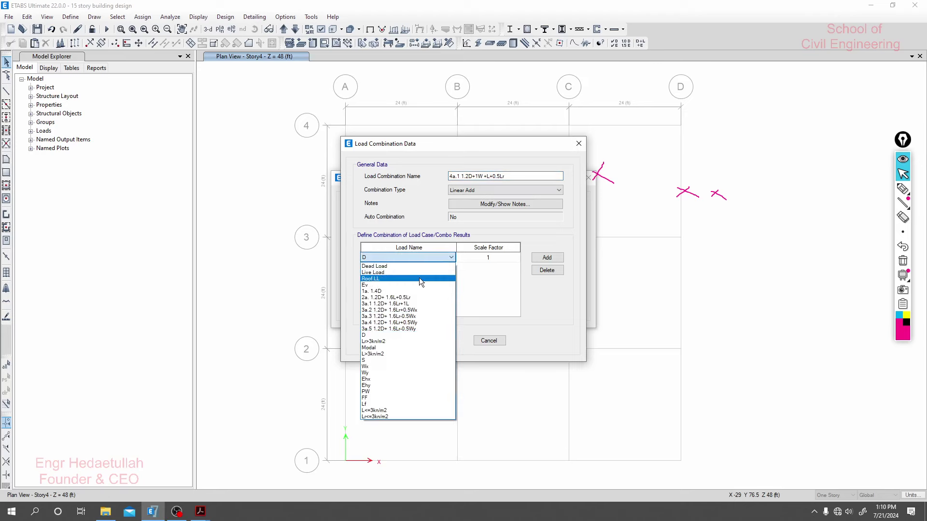
left_click(392, 266)
left_click(459, 259)
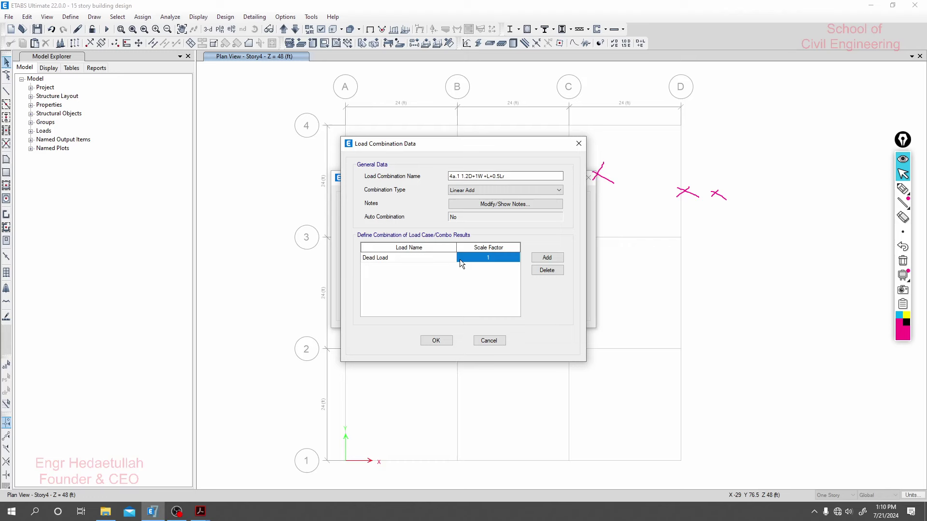
type("1.2")
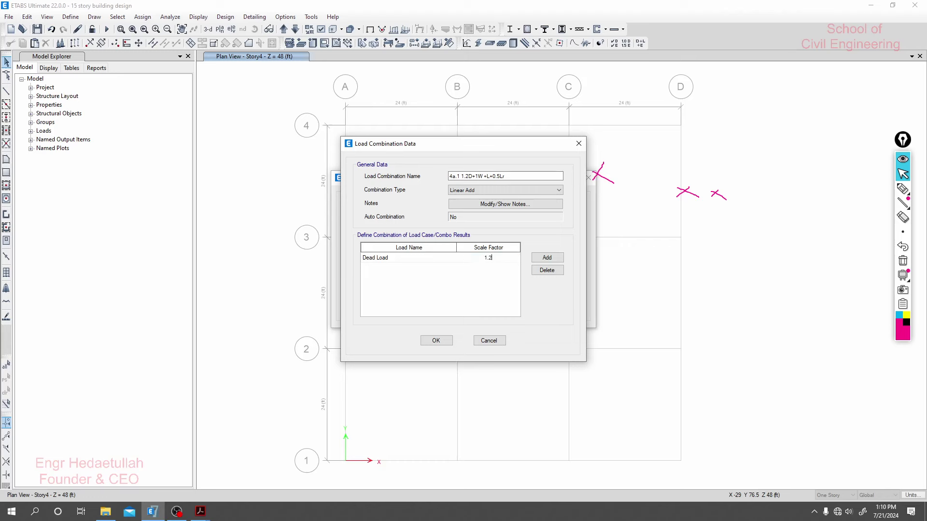
left_click(546, 257)
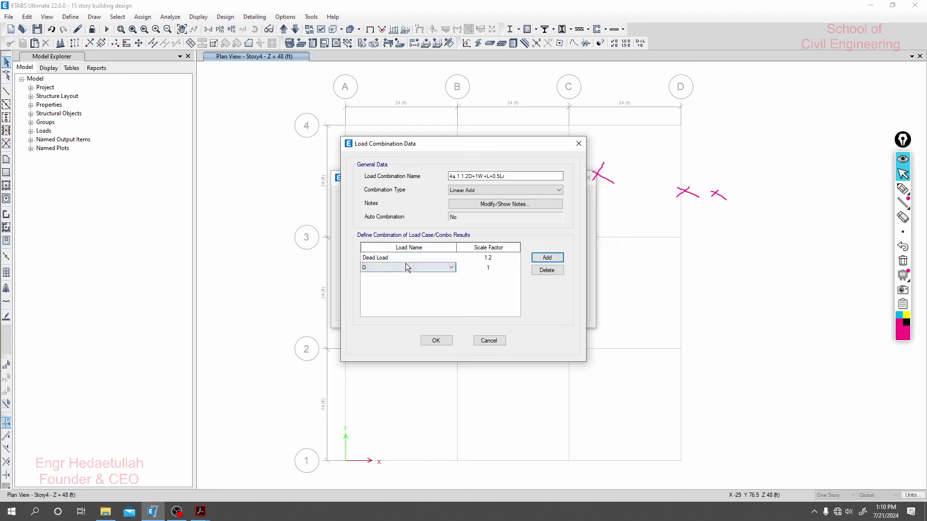
Set Wx and Live Load, each with scale factor 1, as the second and third loads of combination 4a.1
left_click(400, 267)
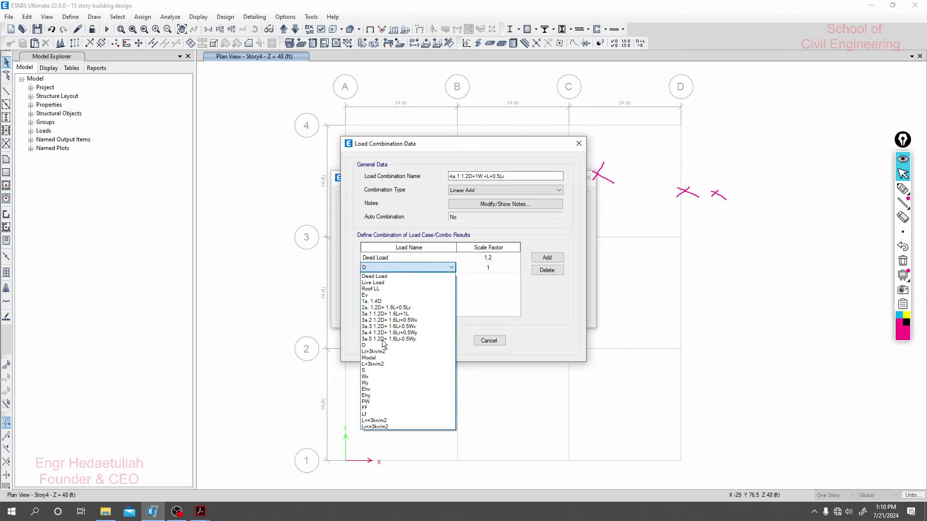
left_click(377, 376)
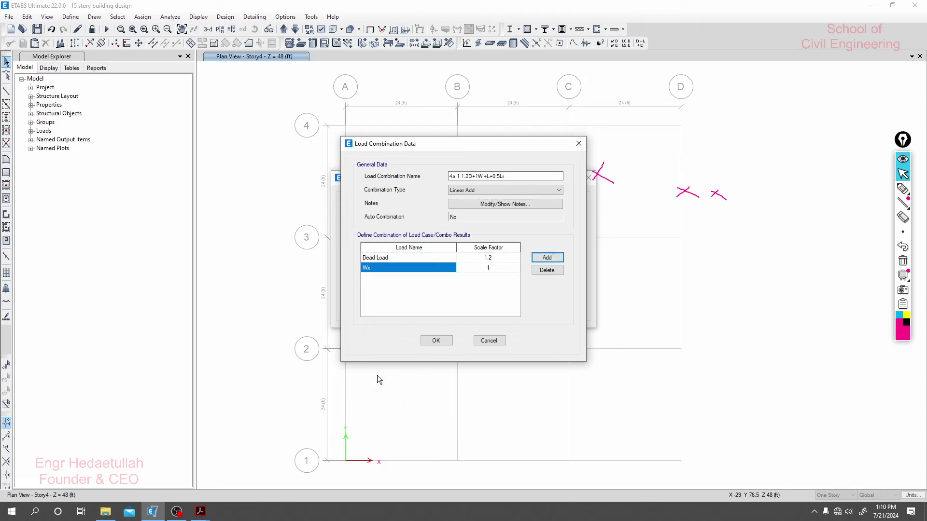
left_click(487, 267)
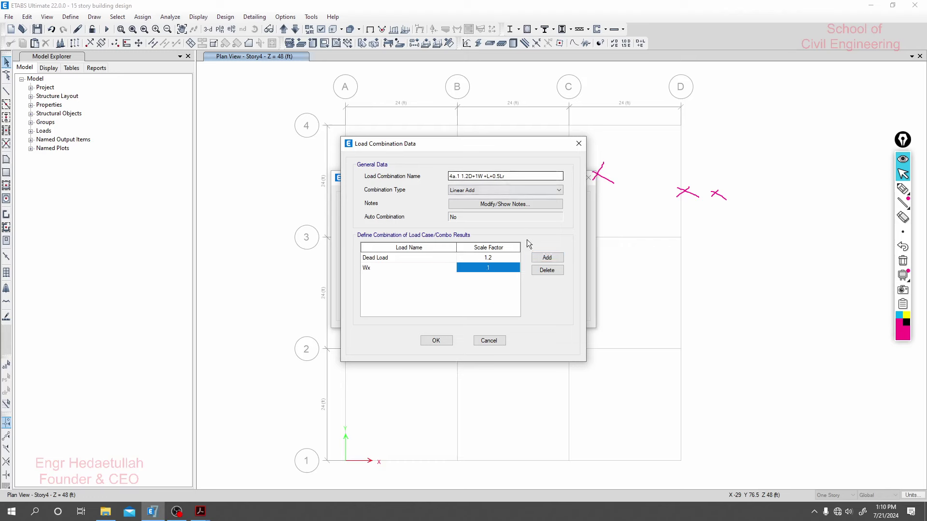
left_click(546, 257)
left_click(427, 278)
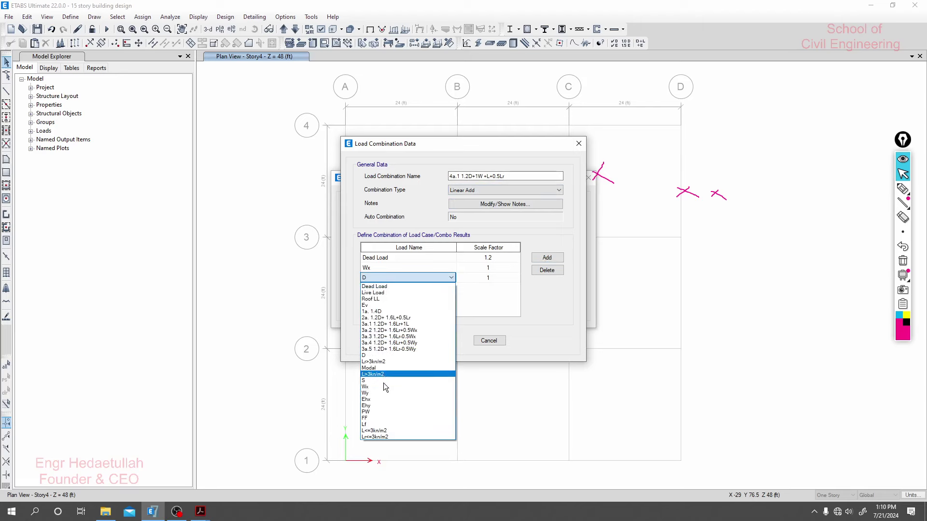
left_click(383, 292)
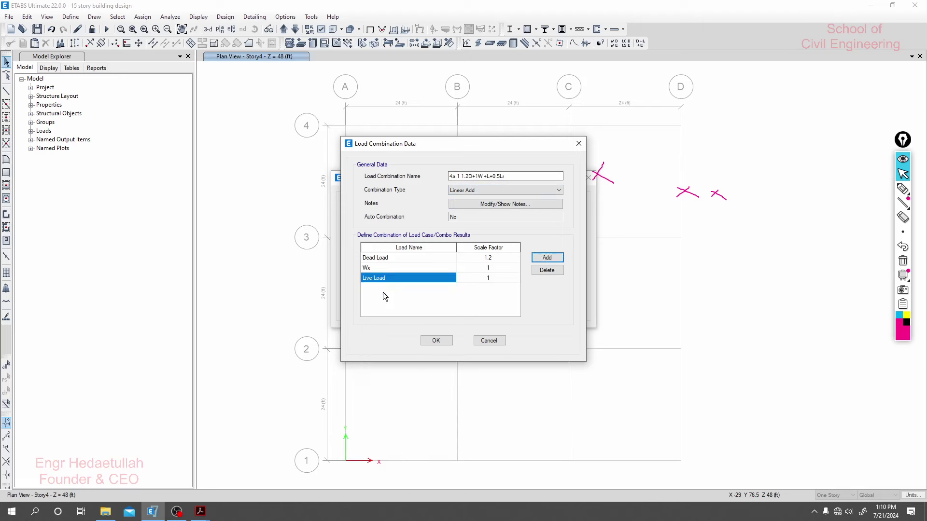
Add Roof LL with scale factor 0.5 as the fourth load and save the 4a.1 combination
left_click(547, 257)
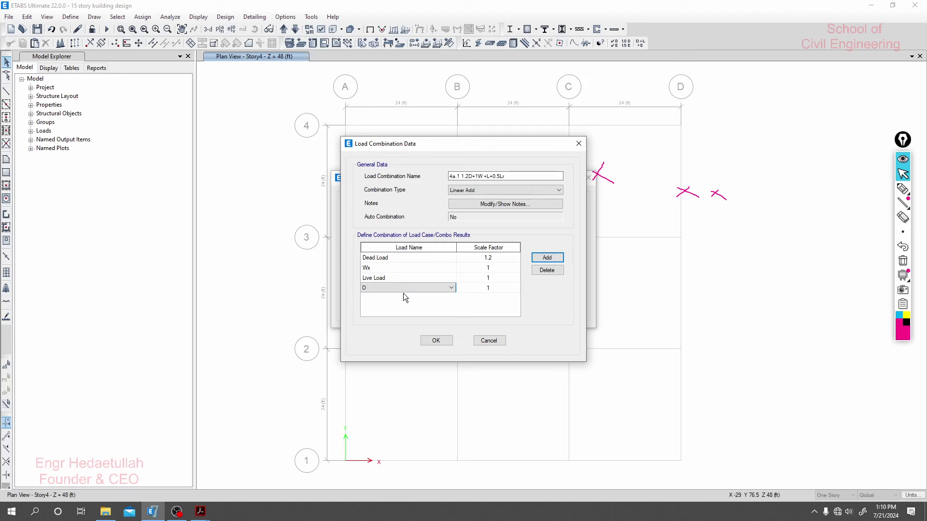
left_click(389, 288)
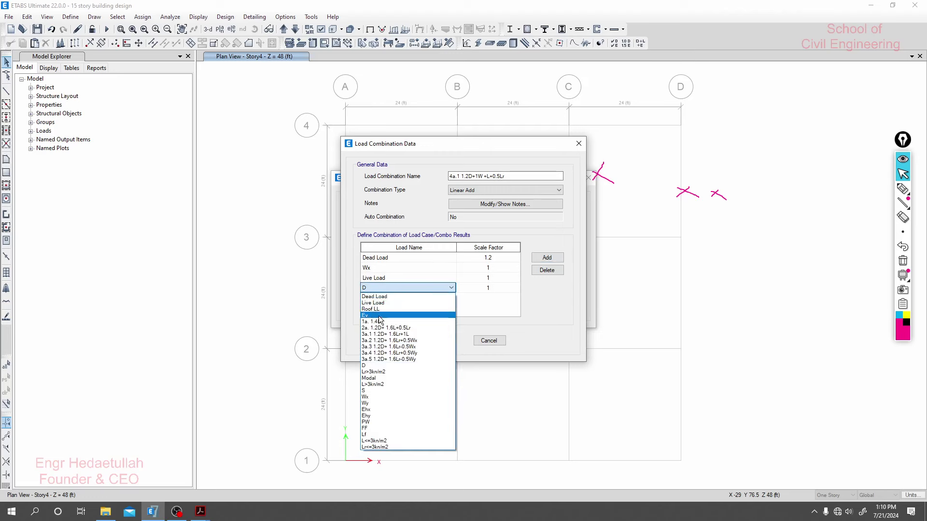
left_click(382, 308)
left_click(493, 280)
left_click(493, 287)
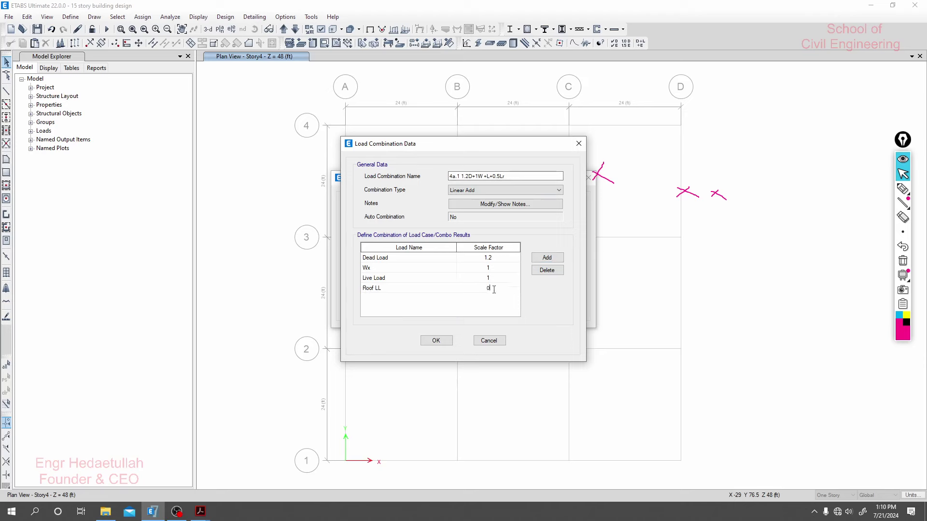
type("0.5")
left_click_drag(531, 176, 335, 193)
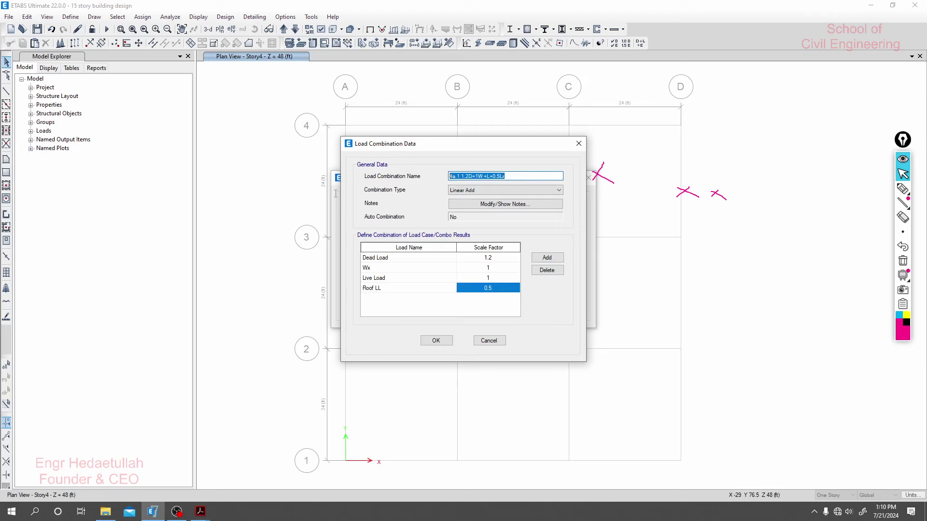
left_click(436, 341)
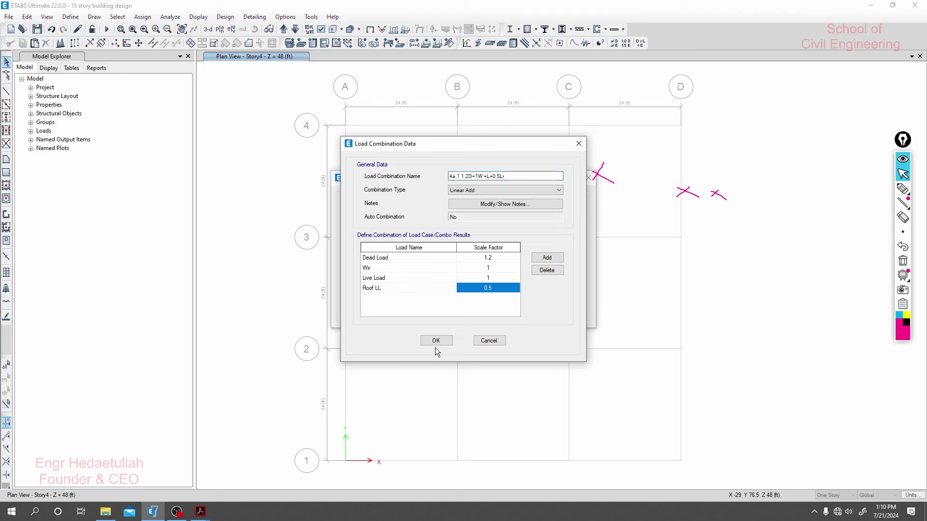
left_click(436, 341)
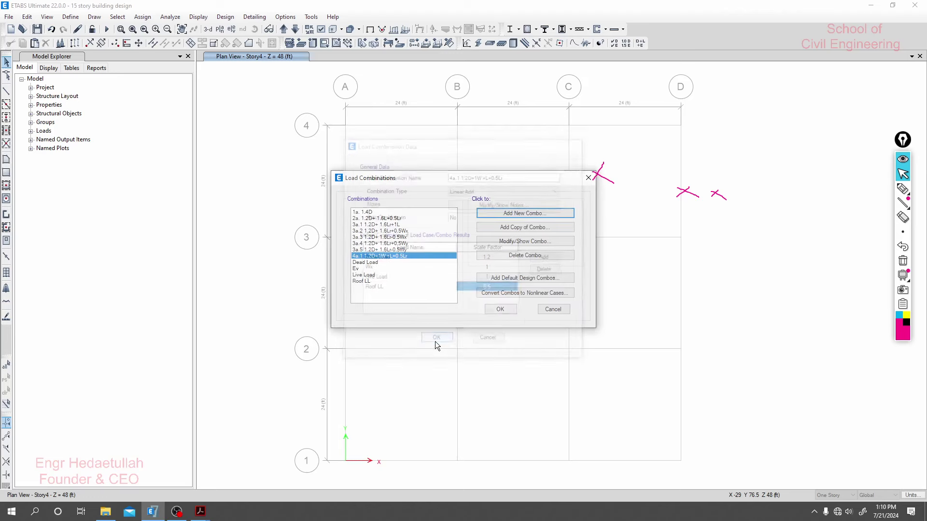
Create a copy of the 4a.1 combination and name it 4a.2 1.2D-1Wx+L+0.5Lr
left_click(513, 230)
left_click_drag(514, 181, 460, 176)
key("End")
key("BackSpace")
key("BackSpace")
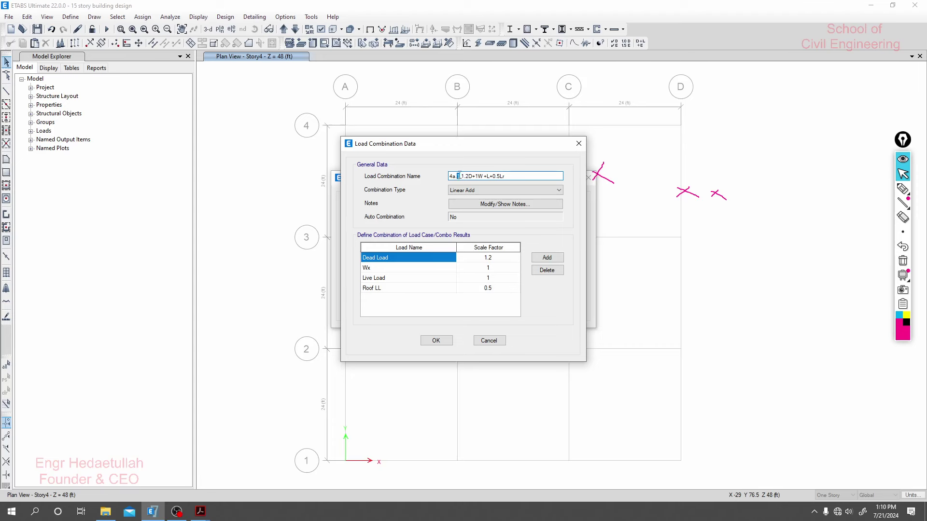
type("2")
left_click(475, 176)
key("BackSpace")
type("-")
left_click(482, 176)
type("2")
key("BackSpace")
type("x")
left_click(517, 175)
Set the Wx scale factor to -1 in the 4a.2 combination and save it
left_click(478, 265)
left_click(479, 266)
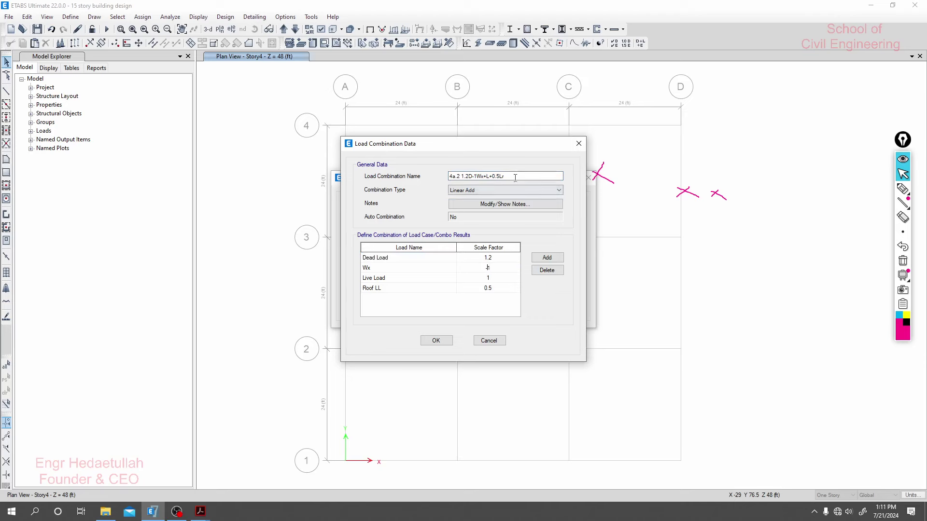
left_click(444, 341)
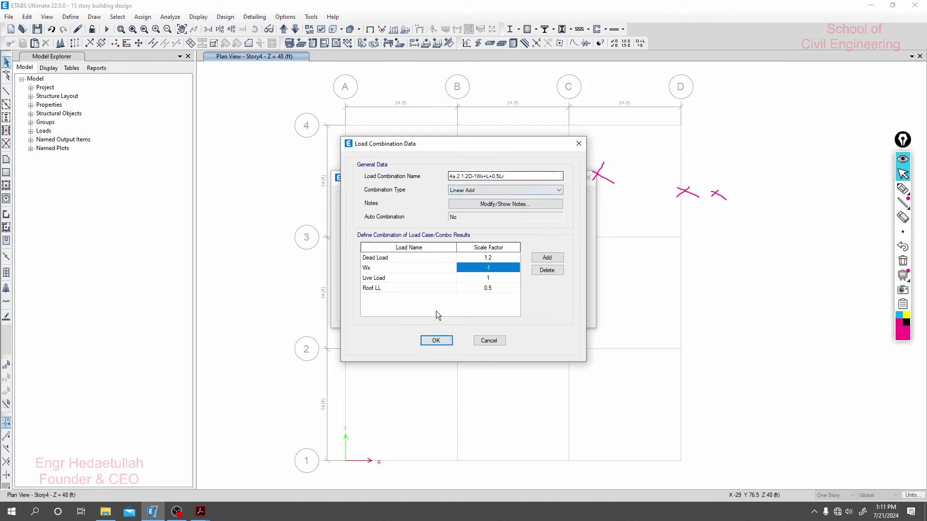
left_click(452, 176)
left_click(435, 340)
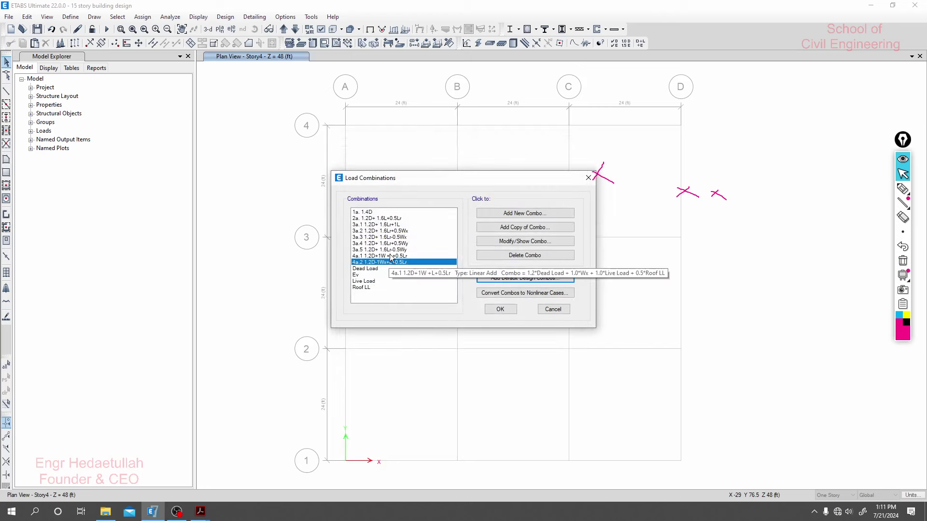
Reopen the 4a.1 combination, change W to Wx in its name so it reads 4a.1 1.2D+1Wx +L+0.5Lr, and save
left_click(390, 255)
left_click(514, 242)
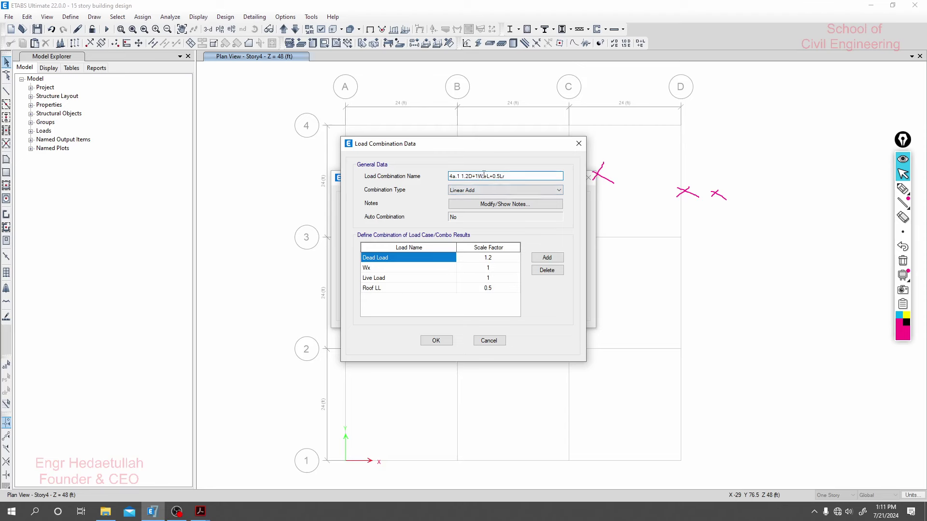
left_click(484, 176)
type("x")
key("ctrl+a")
left_click(437, 342)
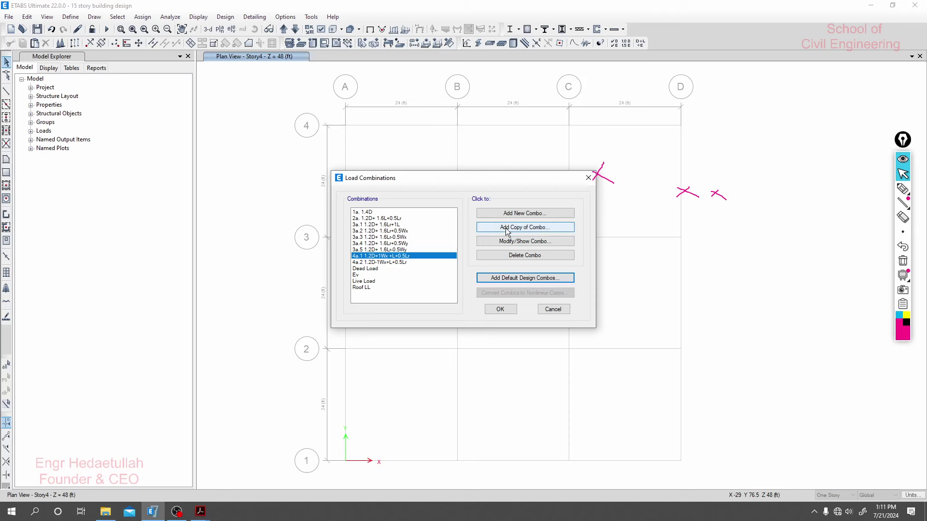
Create a copy of the 4a.1 combination and name it 4a.3 1.2D+1Wy +L+0.5Lr
left_click(398, 262)
left_click(422, 256)
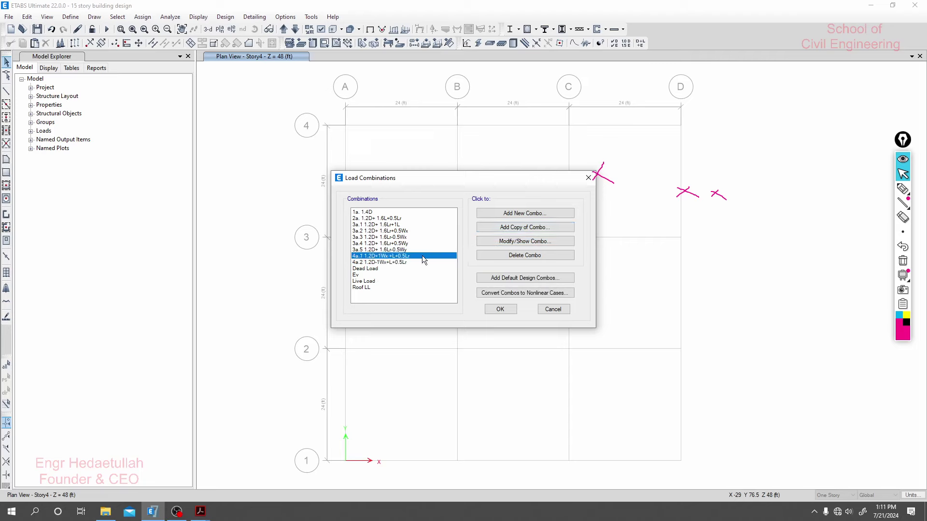
left_click(537, 226)
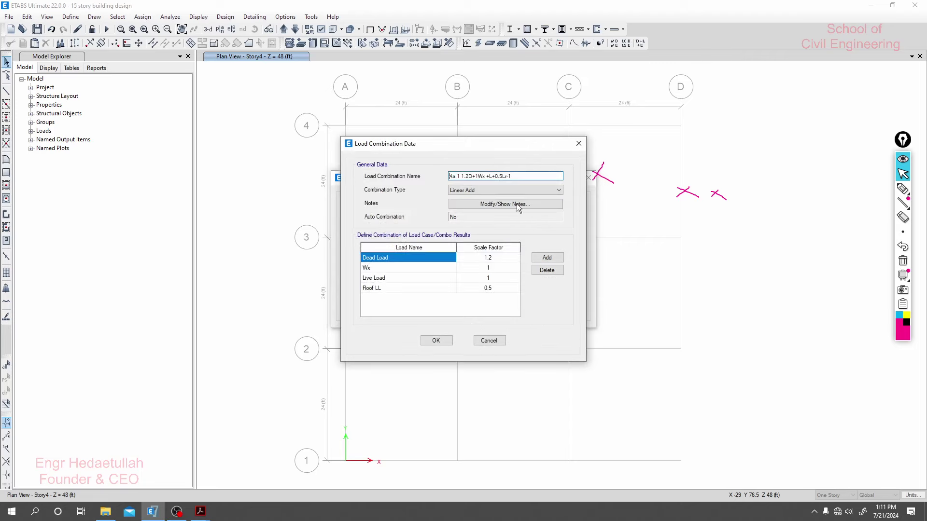
left_click(520, 179)
key("BackSpace")
key("BackSpace")
left_click_drag(461, 176, 457, 176)
type("3")
key("BackSpace")
type(".")
Replace the Wx load with Wy in the 4a.3 combination, keeping scale factor 1, and save it
left_click(405, 268)
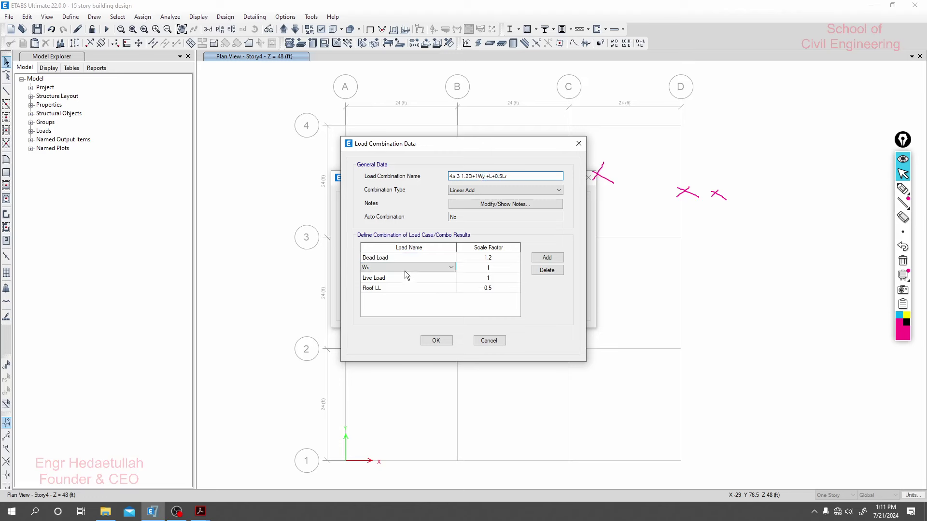
left_click(429, 268)
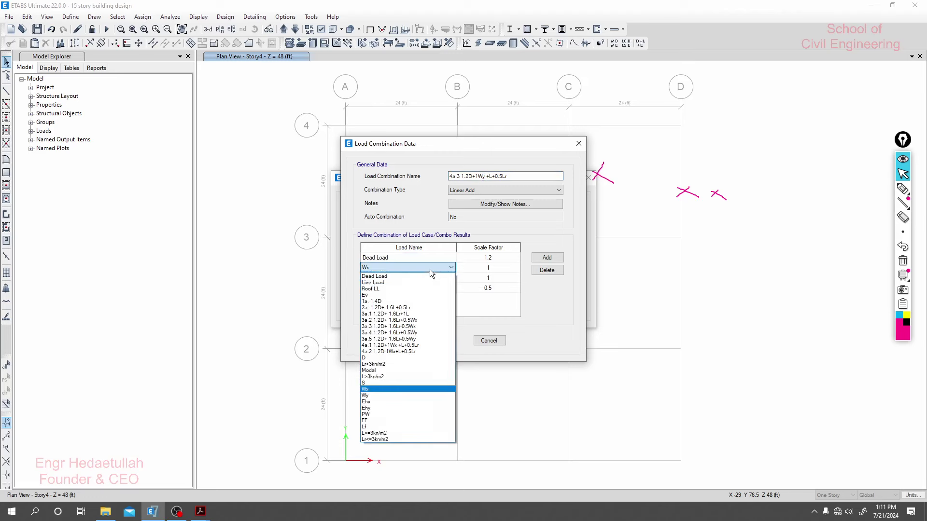
left_click(380, 396)
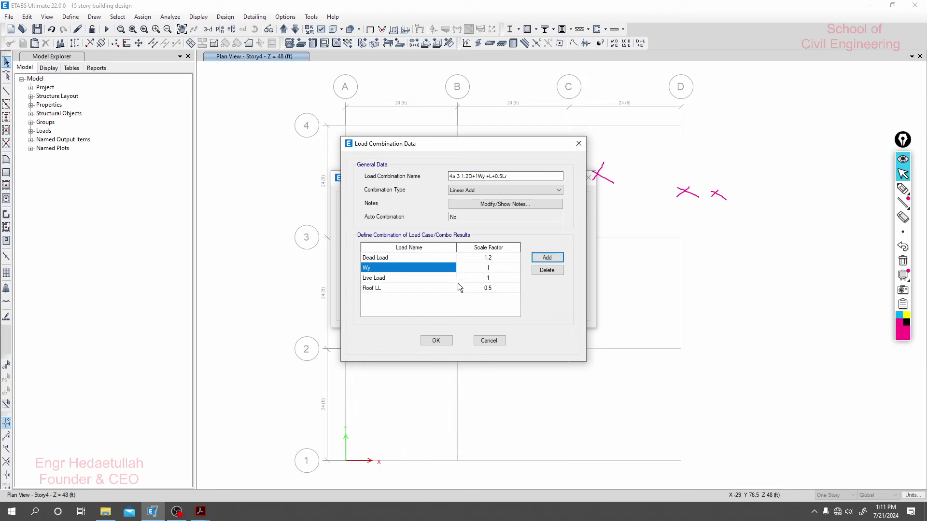
left_click(485, 268)
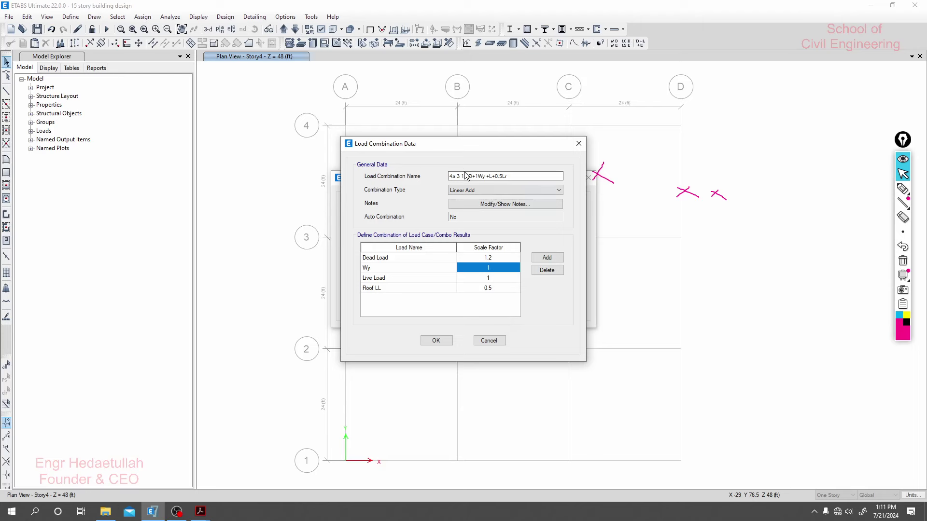
left_click(437, 340)
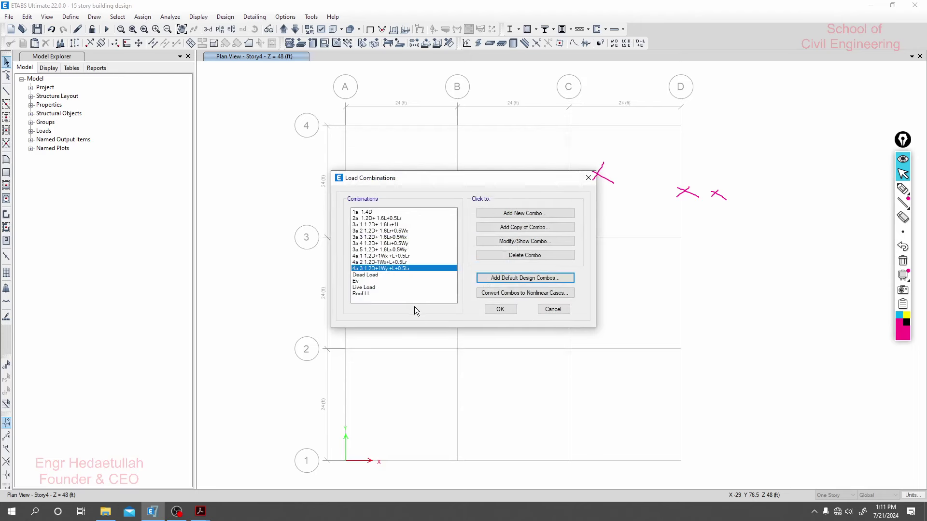
Create a copy of the 4a.2 combination and name it 4a.4 1.2D-1Wy +L+0.5Lr
left_click(388, 262)
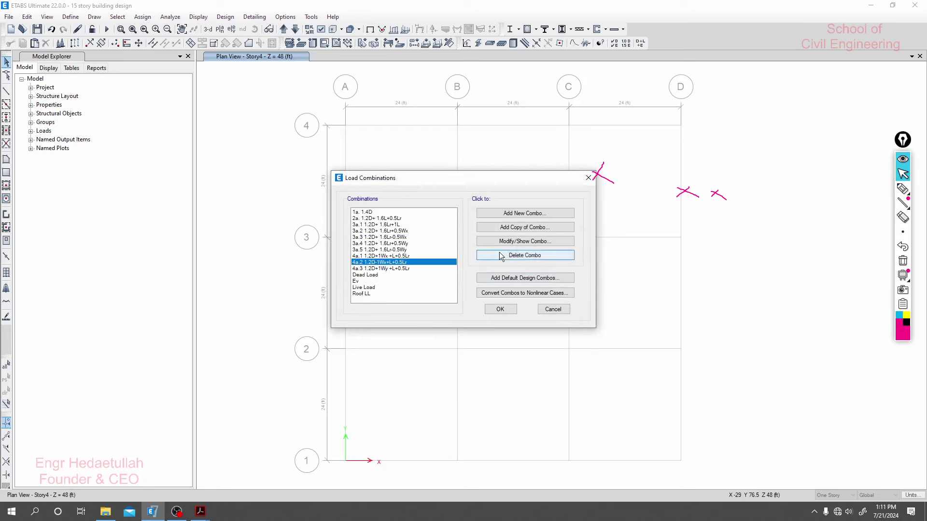
left_click(525, 228)
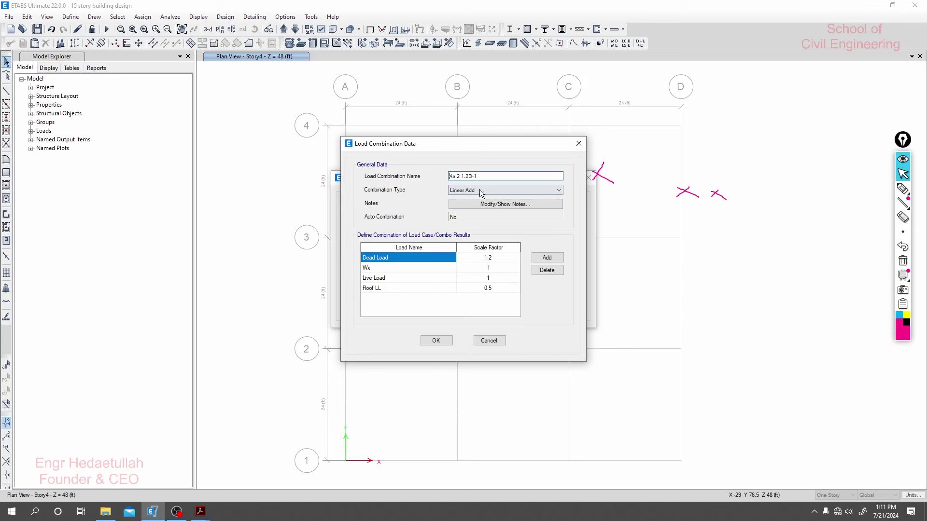
left_click_drag(481, 176, 460, 176)
key("ctrl+v")
type("4")
left_click(486, 175)
key("BackSpace")
type("y")
left_click(477, 176)
key("BackSpace")
type("-")
Replace the Wx load with Wy in the 4a.4 combination, keeping scale factor -1, and save it
left_click(453, 267)
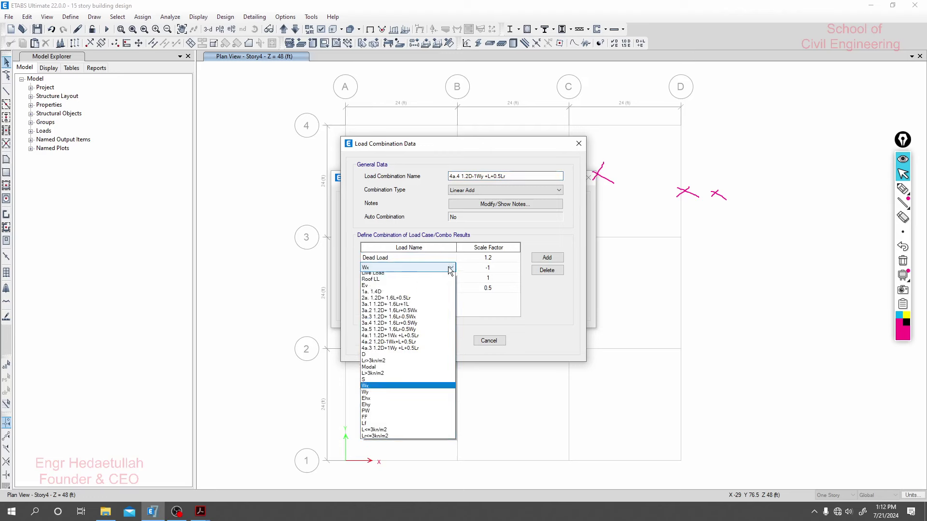
left_click(382, 402)
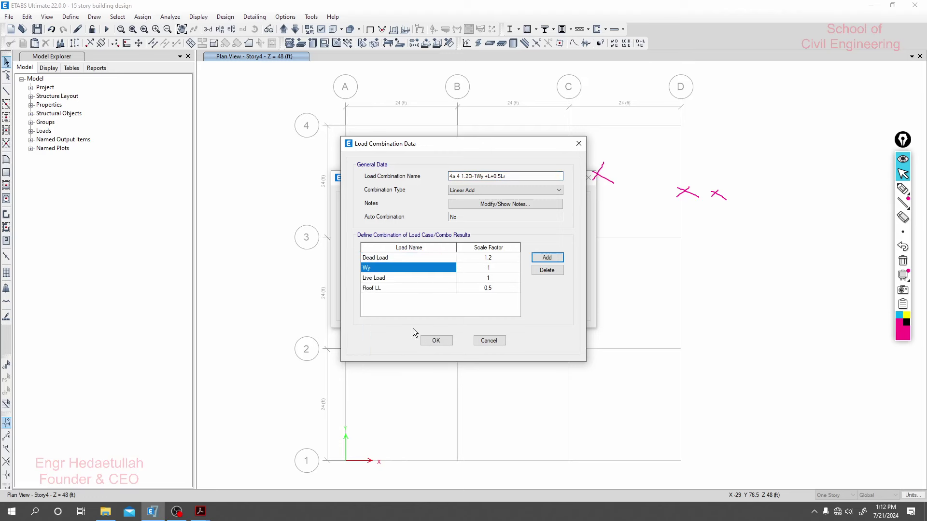
left_click(493, 268)
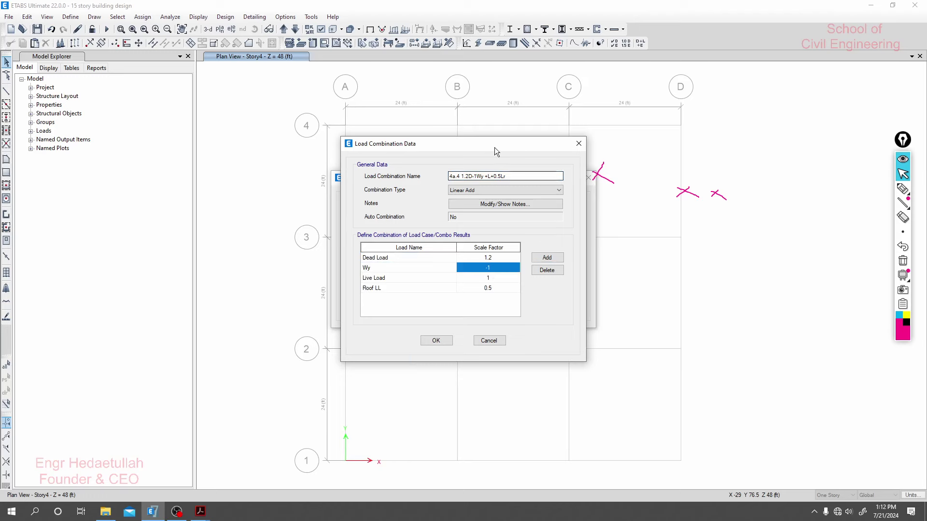
left_click(472, 177)
left_click(441, 341)
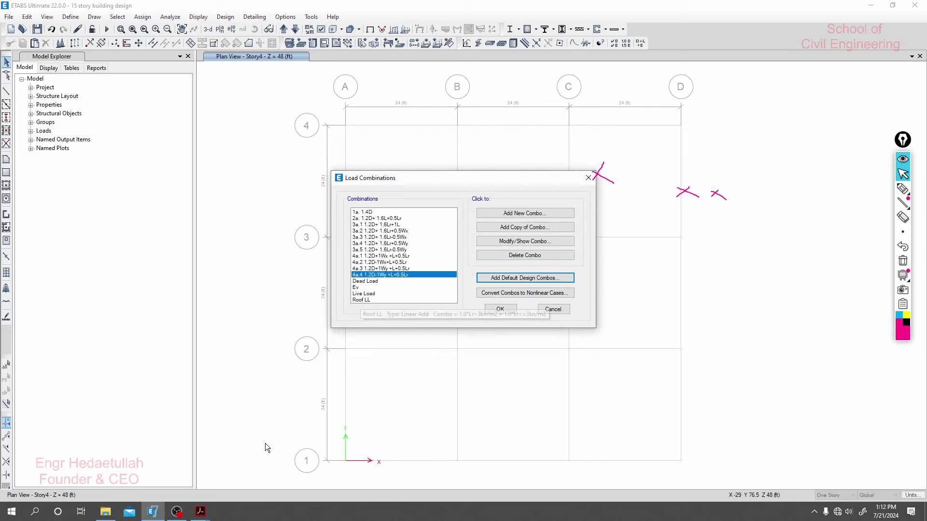
Switch to ASCE-SEI 7-22.pdf in Adobe Acrobat and read the load terms of combination 5a in Chapter 2
left_click(198, 515)
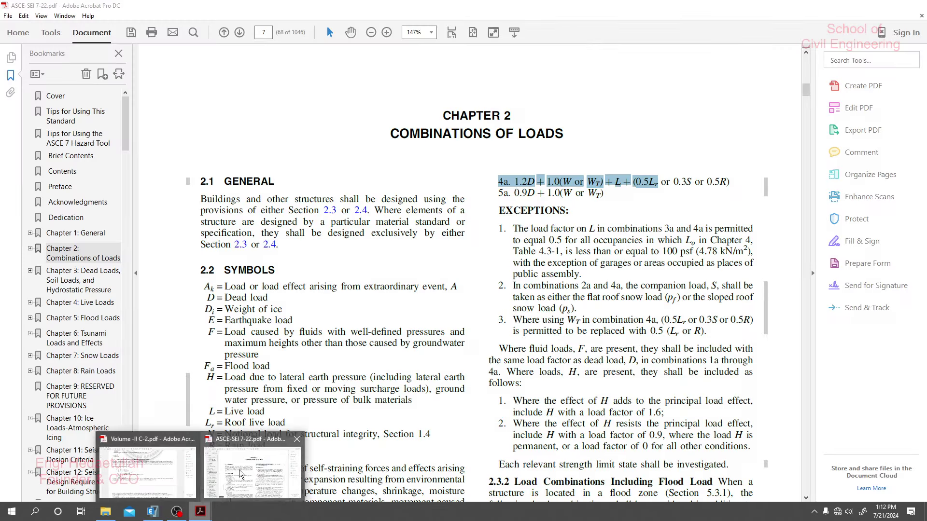
left_click(254, 463)
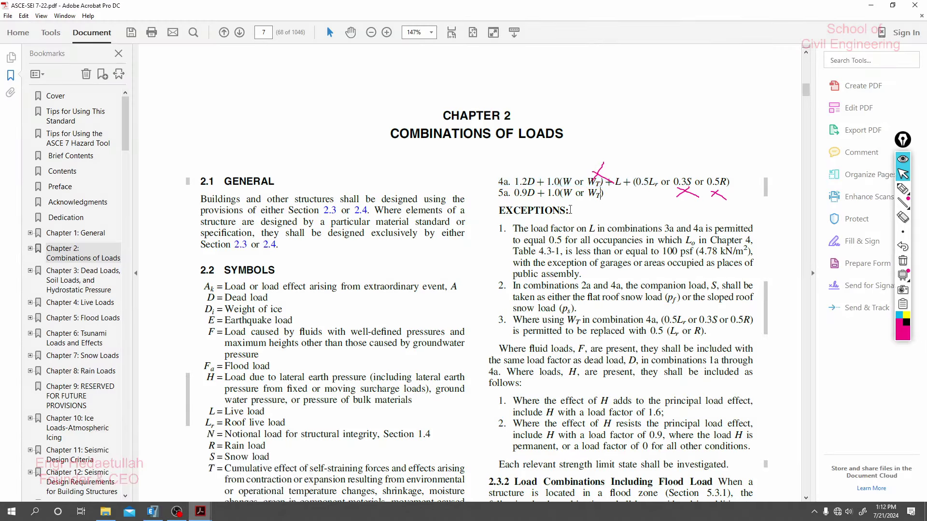
left_click_drag(514, 193, 535, 191)
left_click_drag(568, 192, 514, 193)
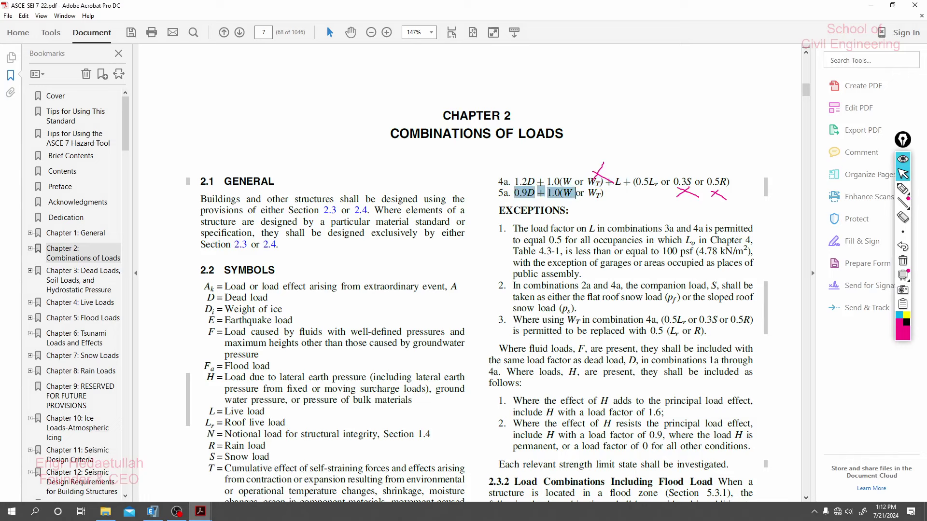
left_click(519, 194)
double_click(512, 193)
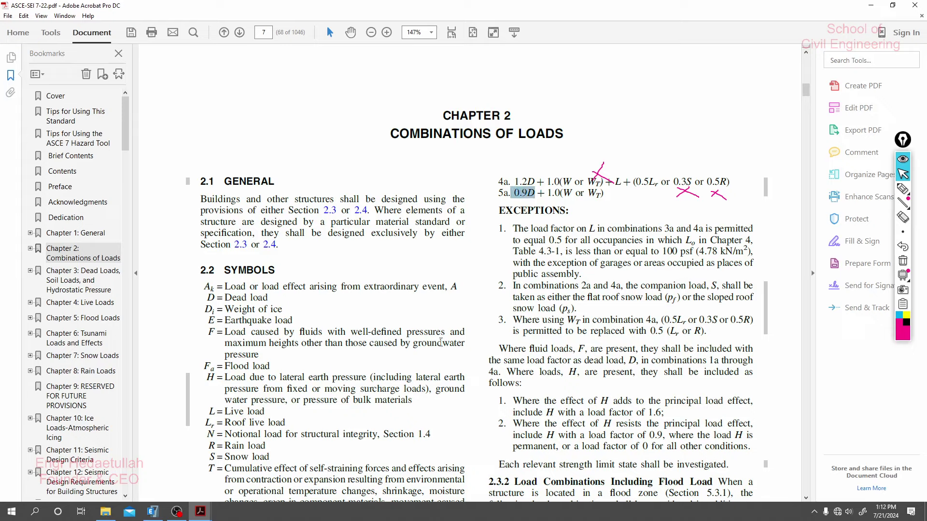
left_click(498, 193)
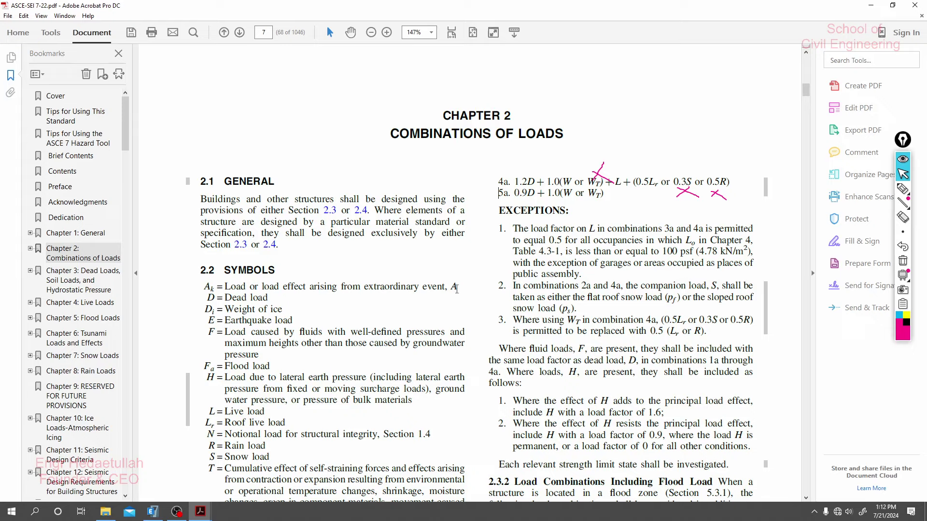
Back in ETABS, create a copy of the 4a.1 combination and name it 5a.1 0.9D+1Wx
left_click(162, 514)
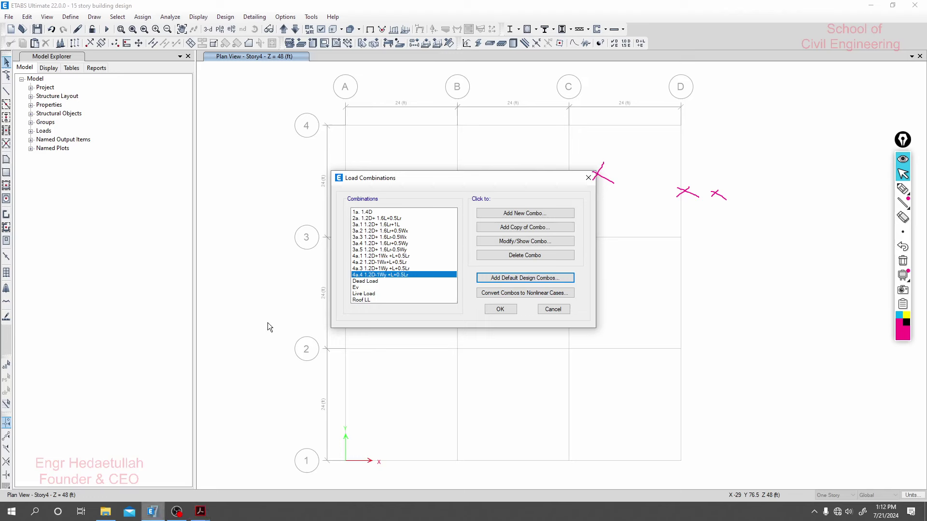
left_click(378, 256)
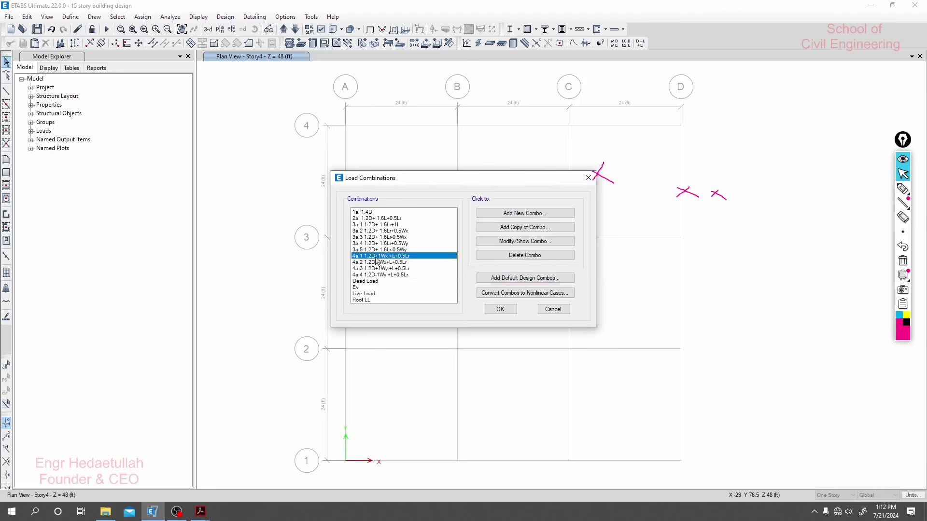
left_click(514, 228)
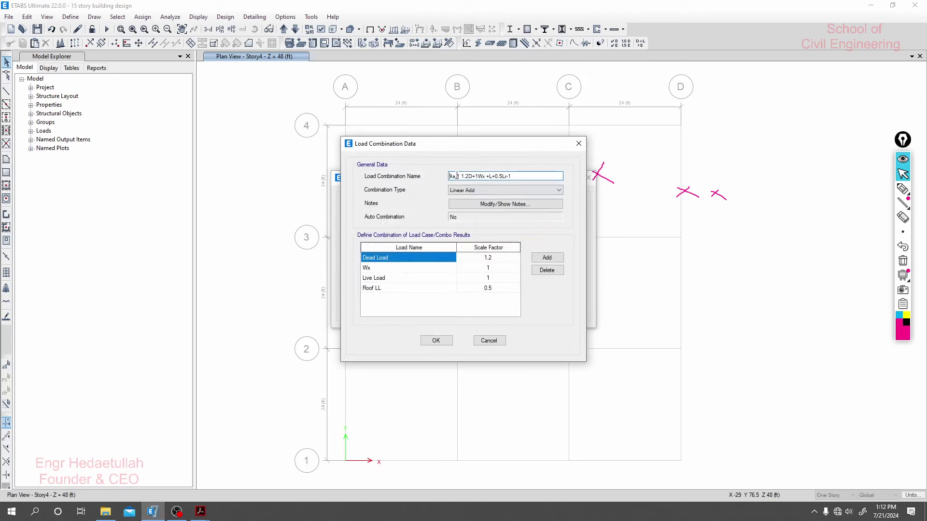
left_click(459, 176)
mouse_move(452, 176)
left_mouse_down()
mouse_move(445, 180)
mouse_move(461, 177)
left_mouse_up()
type("5a.1 0.9")
key("BackSpace")
key("BackSpace")
key("BackSpace")
key("BackSpace")
key("BackSpace")
key("BackSpace")
Switch to ASCE-SEI 7-22.pdf in Adobe Acrobat and recheck the wind term of combination 5a
left_click(200, 511)
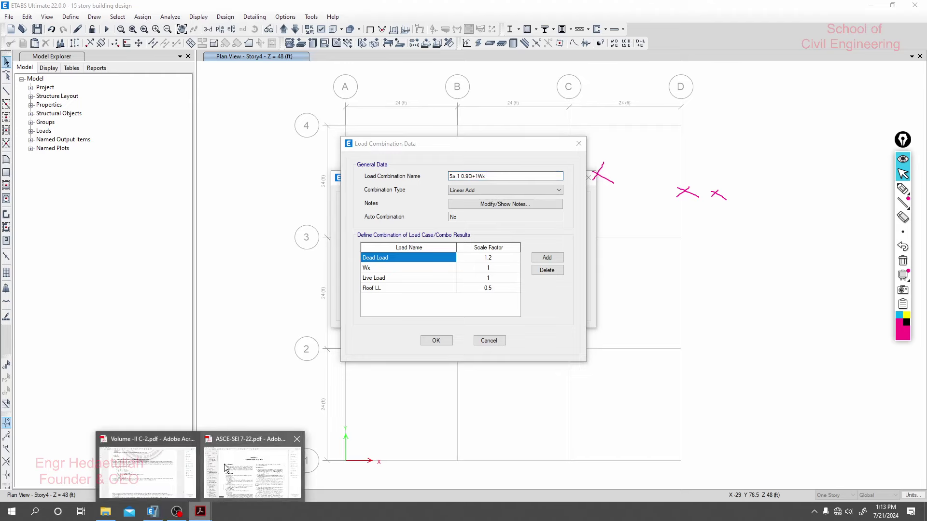
left_click(224, 467)
left_click(225, 467)
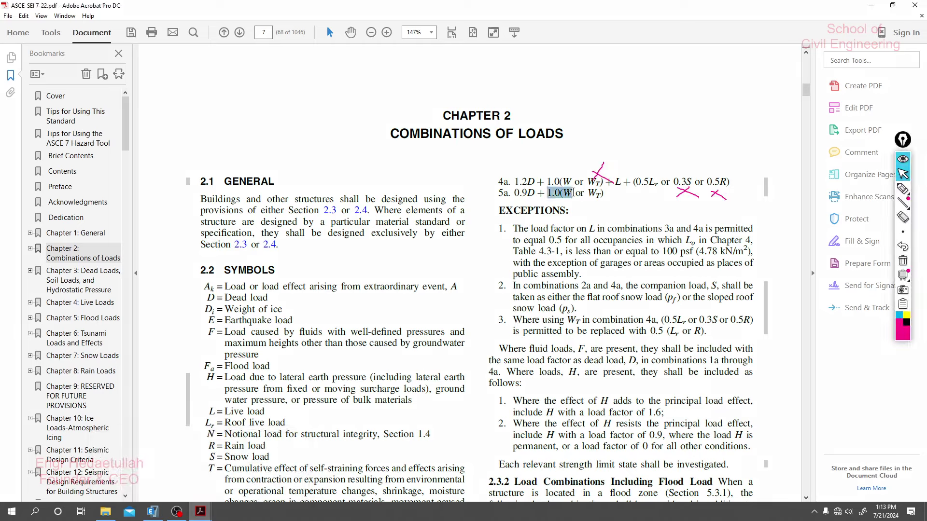
left_click(200, 511)
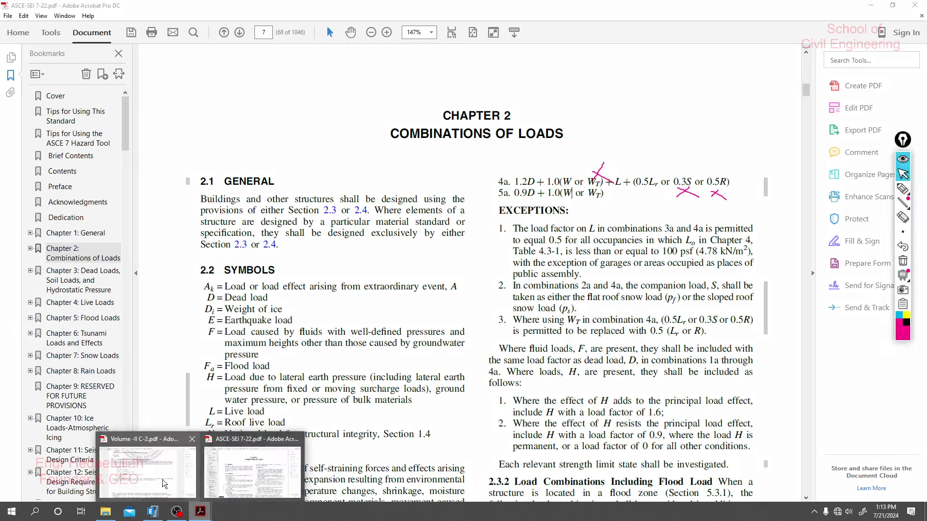
Back in ETABS, remove Live Load and Roof LL from the 5a.1 combination, set the Dead Load scale factor to 0.9, and save it
left_click(160, 509)
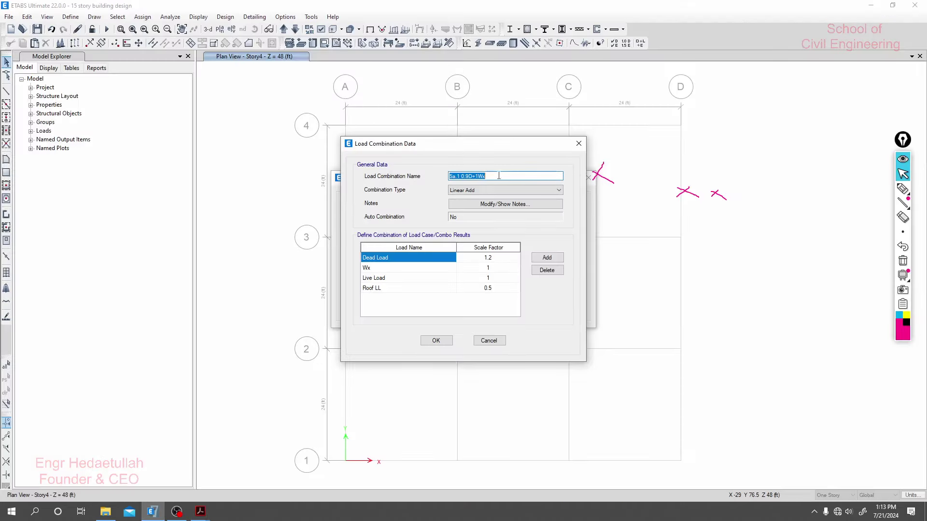
left_click(383, 278)
left_click(554, 272)
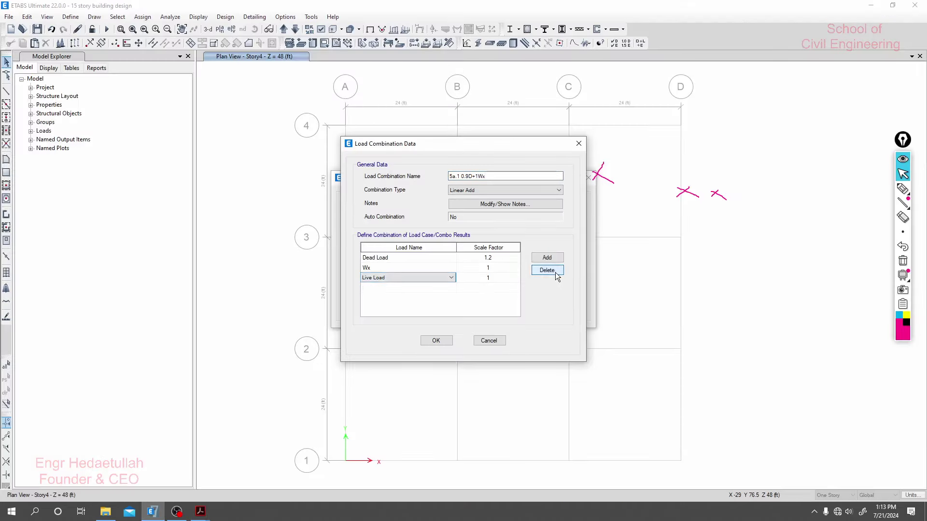
left_click(546, 272)
left_click(487, 267)
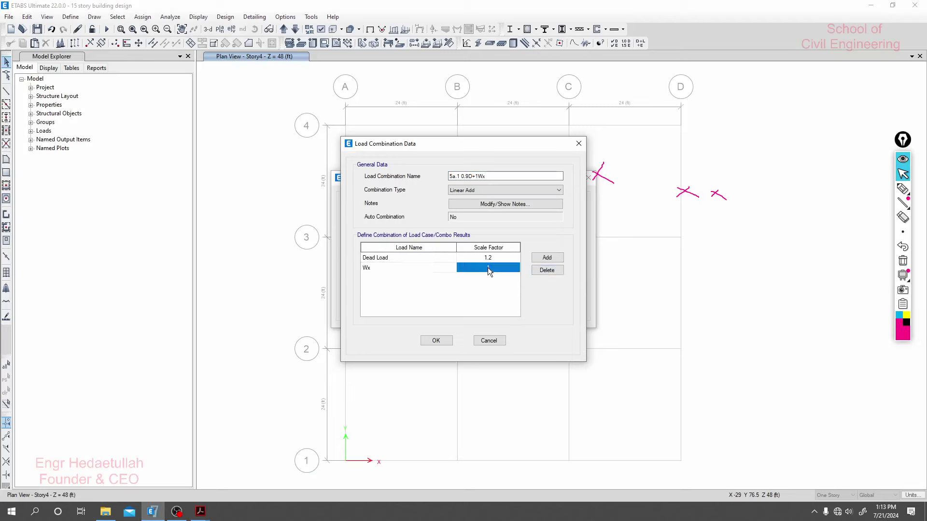
left_click(492, 259)
type("0.9")
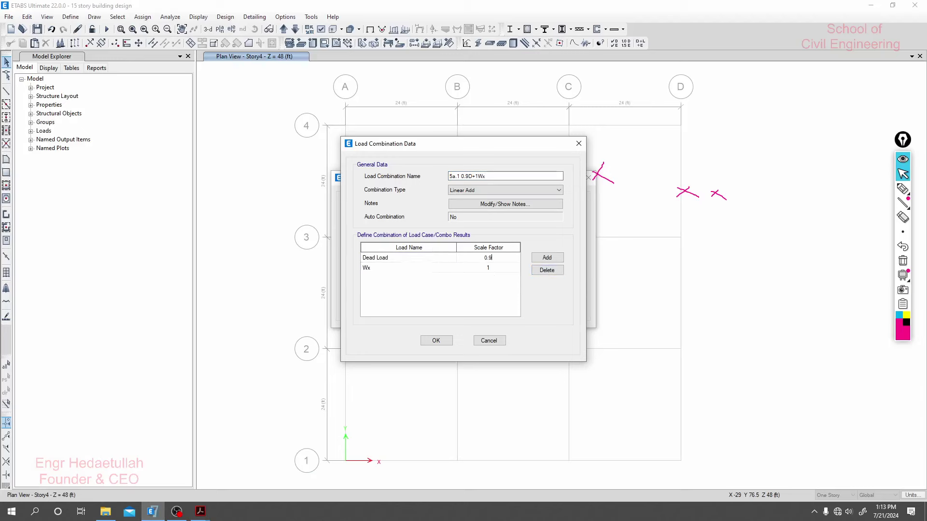
left_click(492, 176)
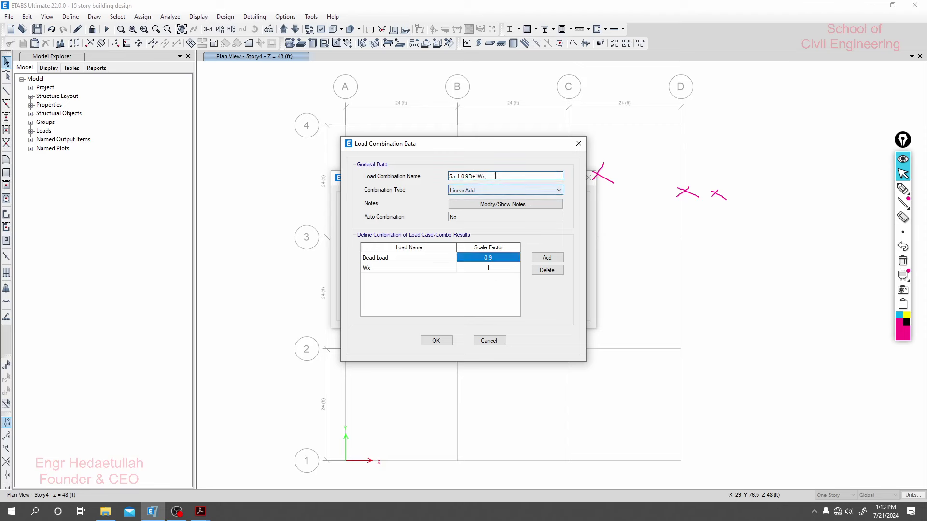
left_click_drag(485, 177, 364, 178)
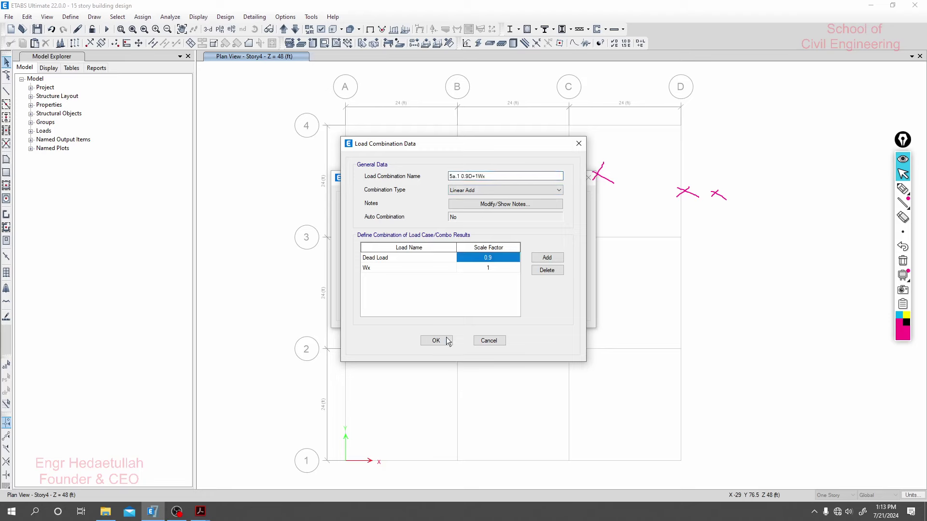
left_click(437, 341)
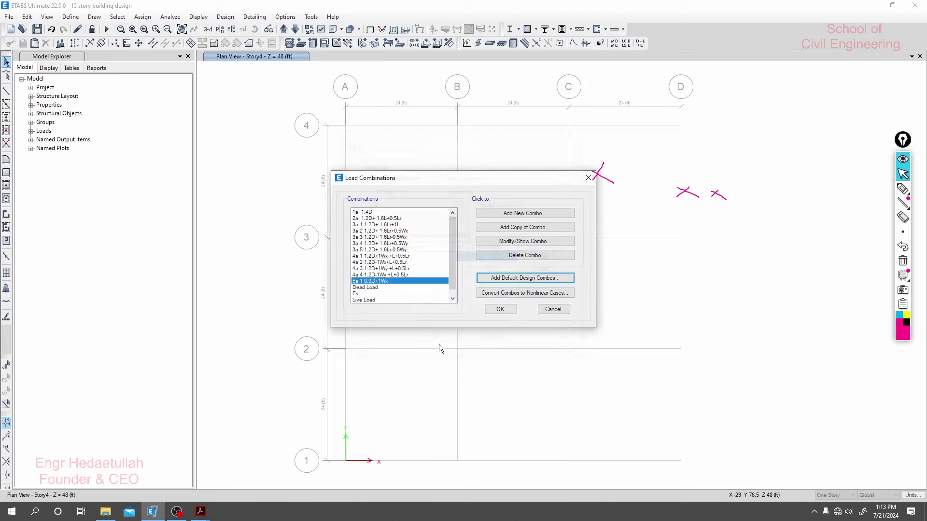
Create a copy of the 5a.1 combination and name it 5a.2 0.9D-1Wx
left_click(523, 227)
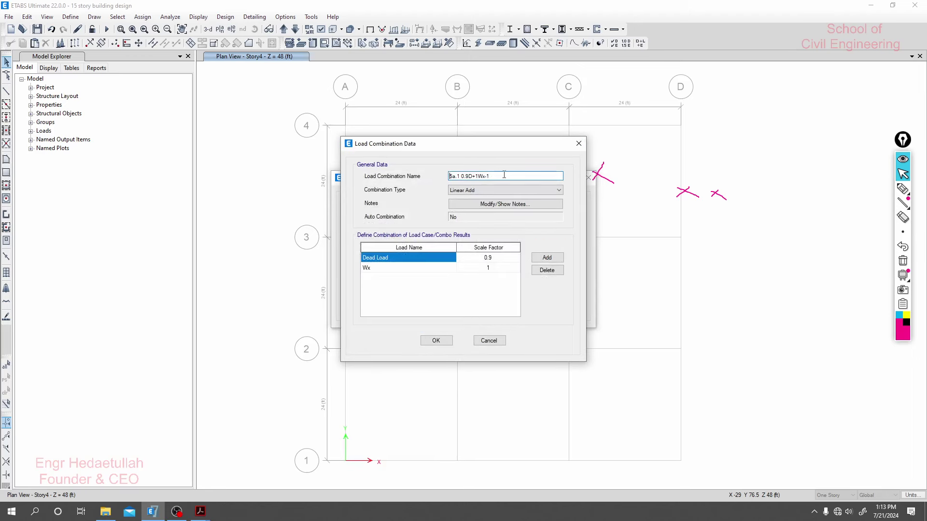
left_click_drag(504, 174, 450, 175)
key("End")
key("BackSpace")
key("BackSpace")
type("2")
key("BackSpace")
type("-")
left_click(468, 298)
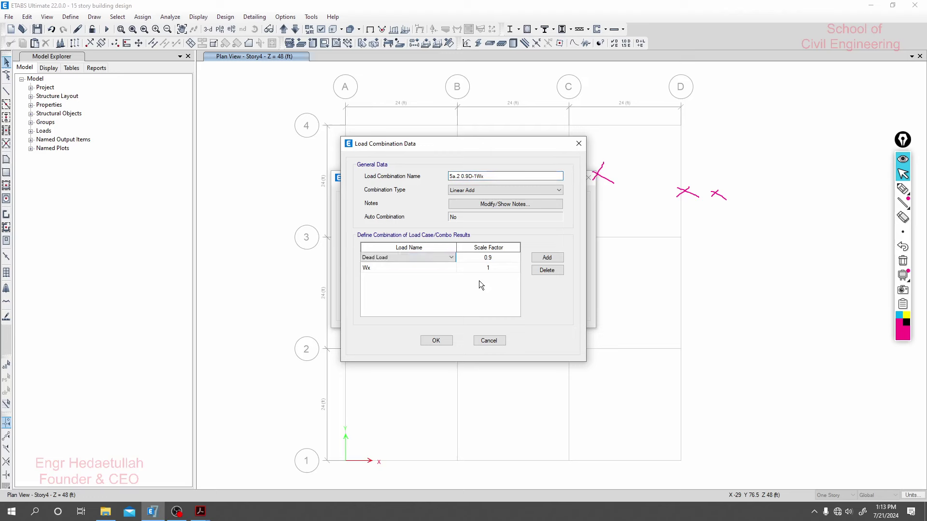
Set the Wx scale factor to -1 in the 5a.2 combination and save it
left_click(485, 268)
left_click(435, 268)
left_click(450, 267)
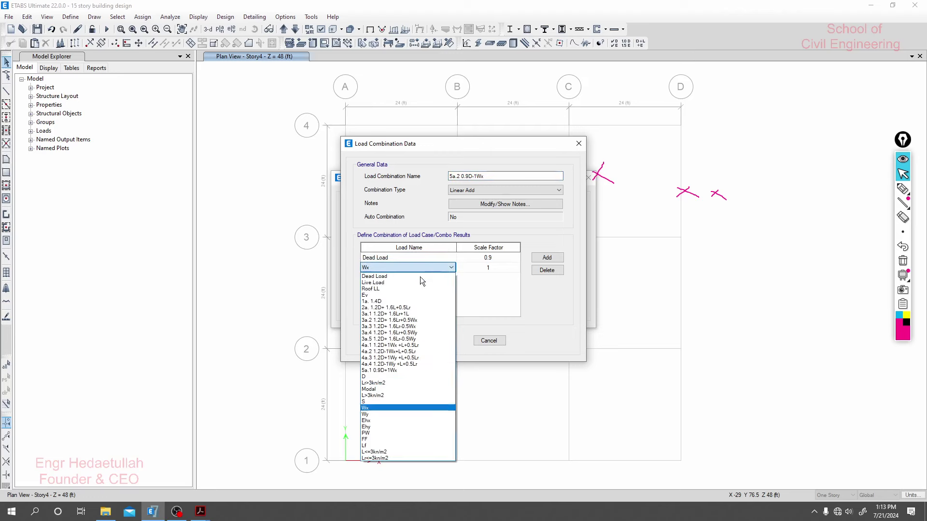
left_click(491, 266)
left_click(485, 269)
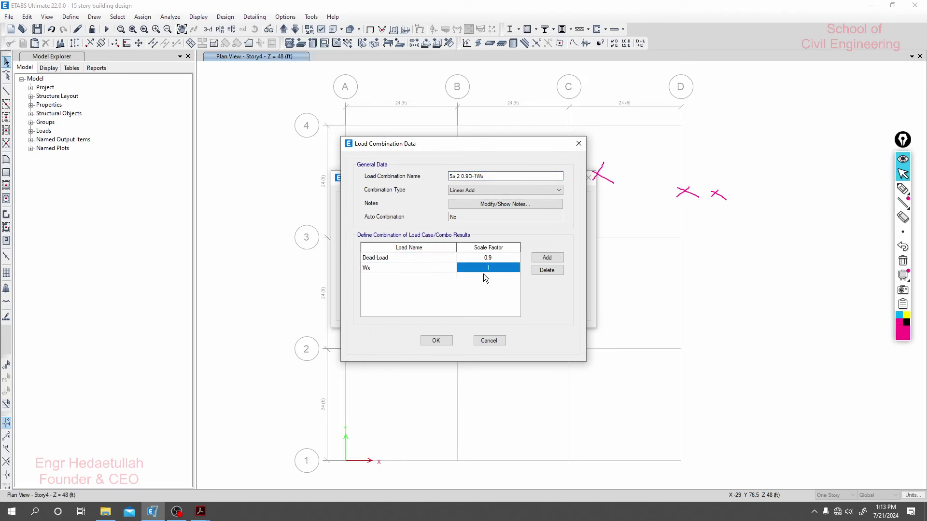
left_click(486, 267)
type("-")
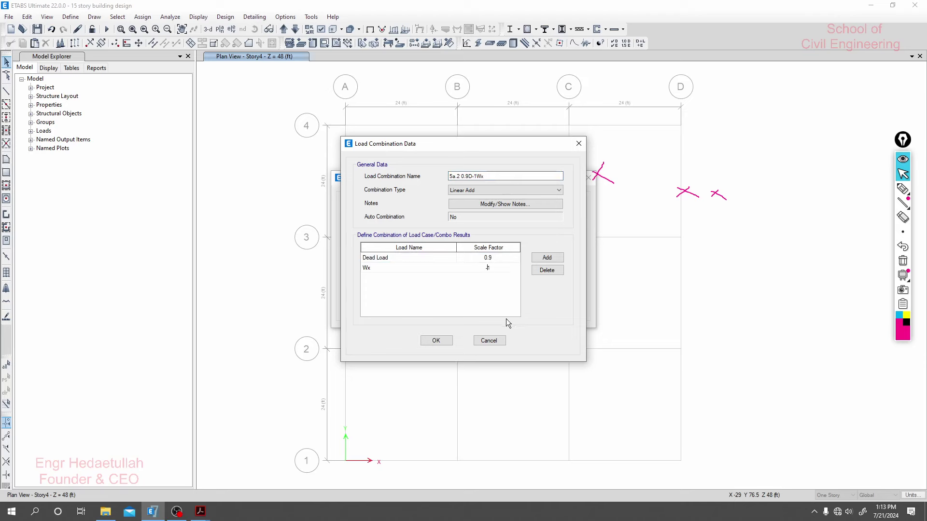
left_click(499, 178)
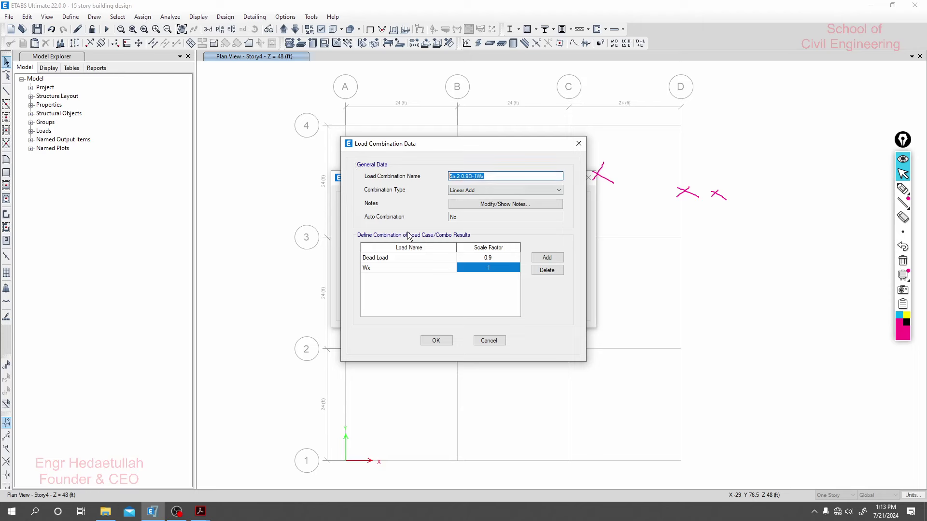
left_click(436, 340)
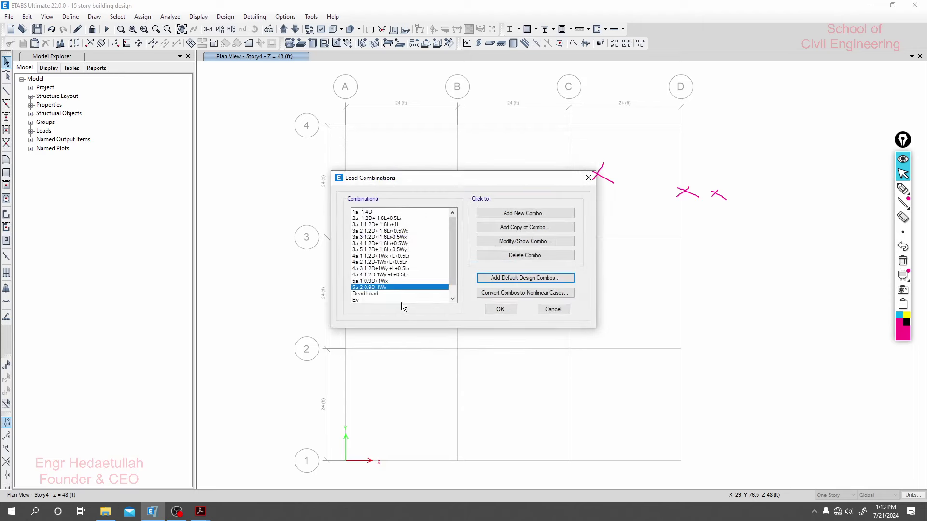
Create a copy of the 5a.2 combination and name it 5a.3 0.9D+1Wy
scroll(384, 285, "down", 1)
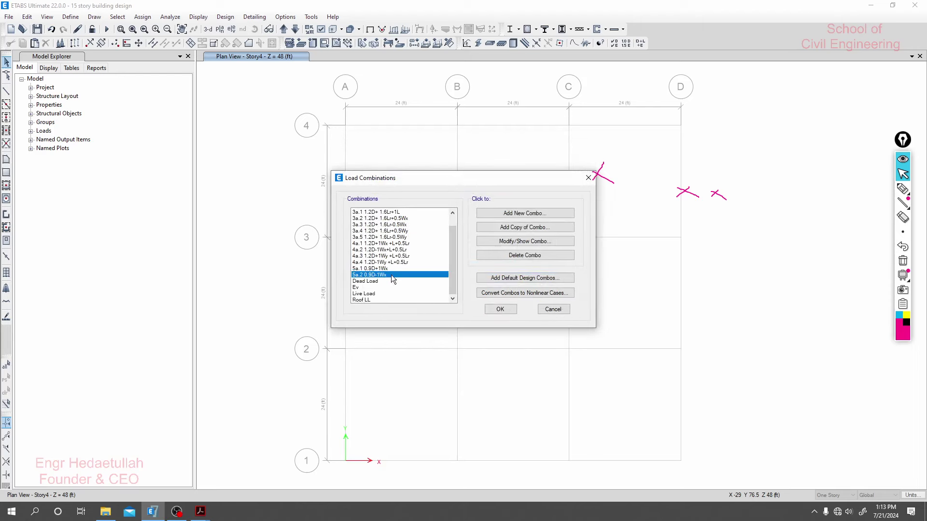
left_click(531, 228)
left_click(487, 176)
type("Wx")
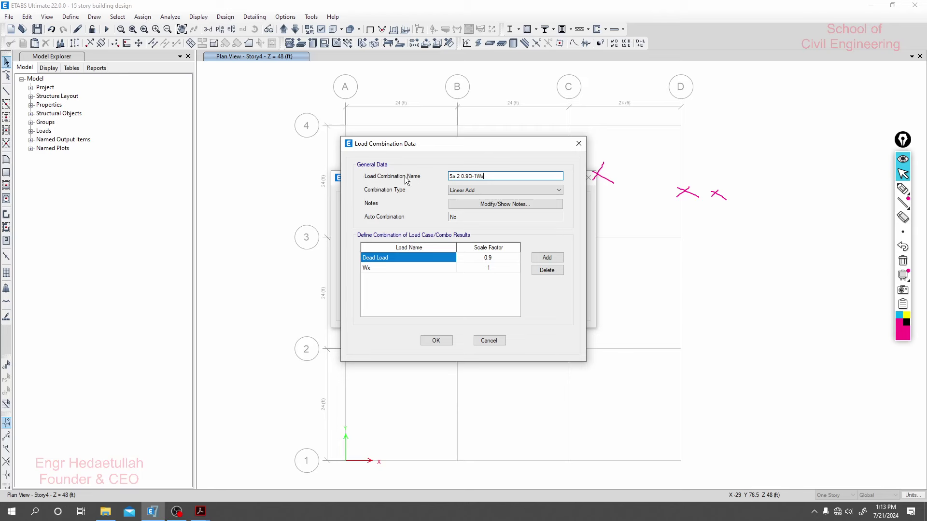
left_click(459, 175)
key("BackSpace")
type("3")
left_click(476, 176)
key("BackSpace")
type("+")
Replace the Wx load with Wy in the 5a.3 combination, set its scale factor to 1, and save it
left_click(447, 269)
left_click(447, 268)
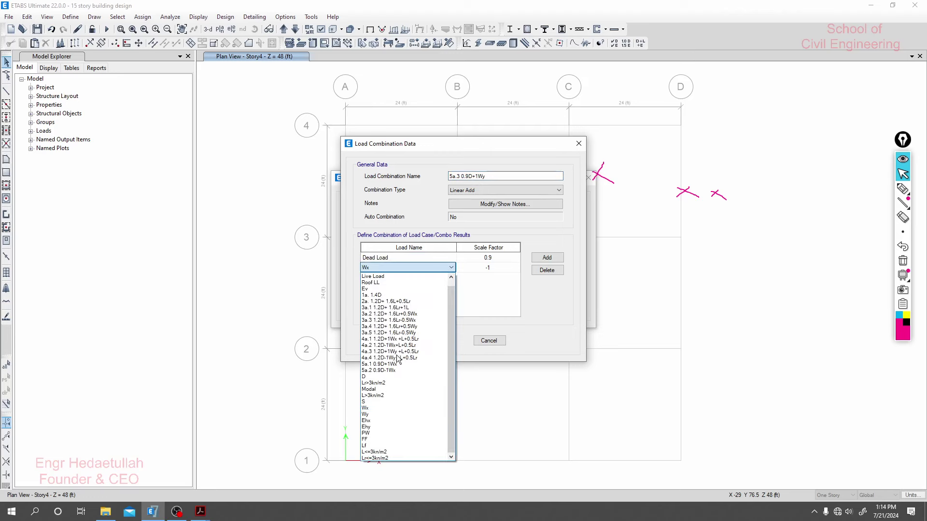
left_click(381, 413)
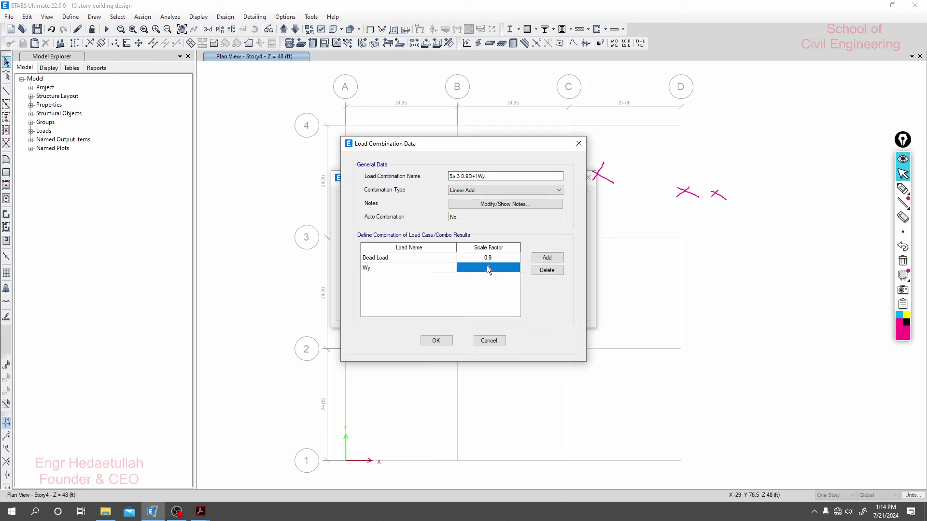
left_click(486, 266)
type("1")
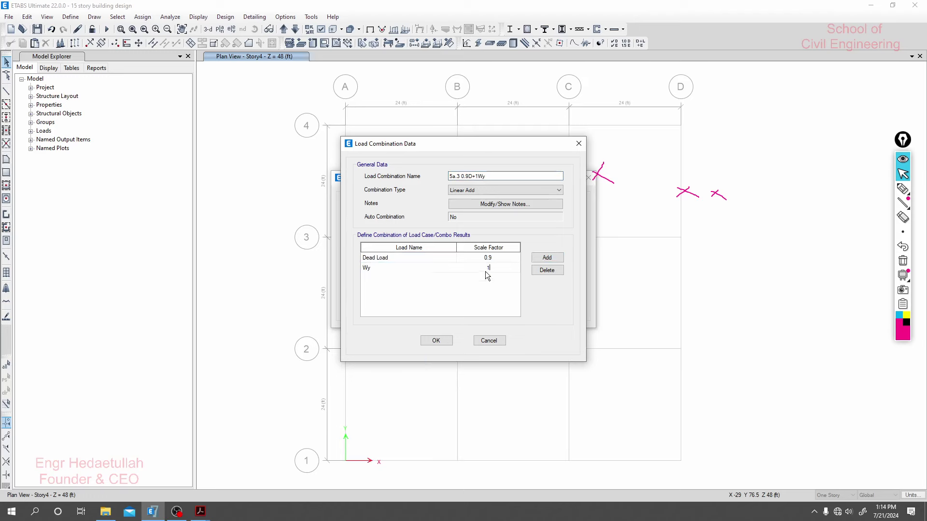
left_click(436, 341)
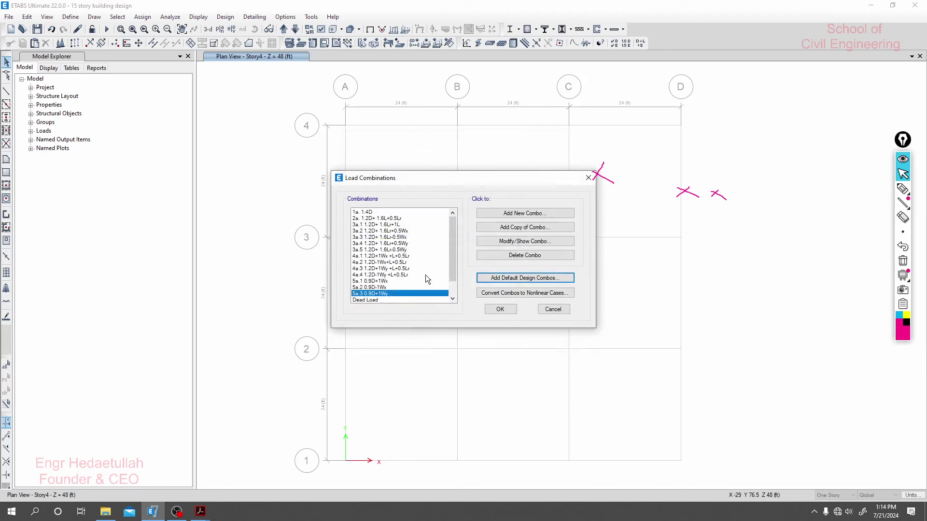
Create a copy of the 5a.3 combination and name it 5a.4 0.9D-1Wy
left_click(516, 228)
left_click(500, 177)
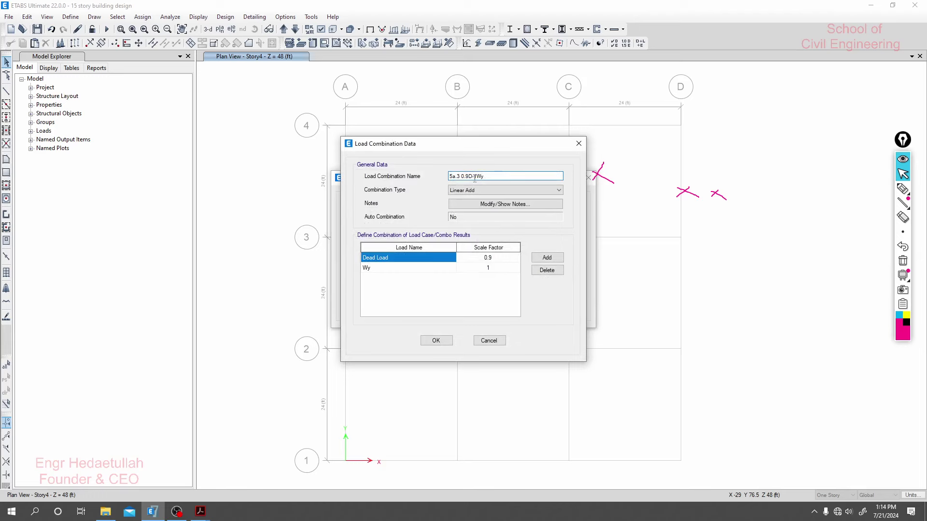
left_click_drag(458, 175, 460, 176)
type("4")
Set the Wy scale factor to -1 in the 5a.4 combination and save it
left_click(497, 268)
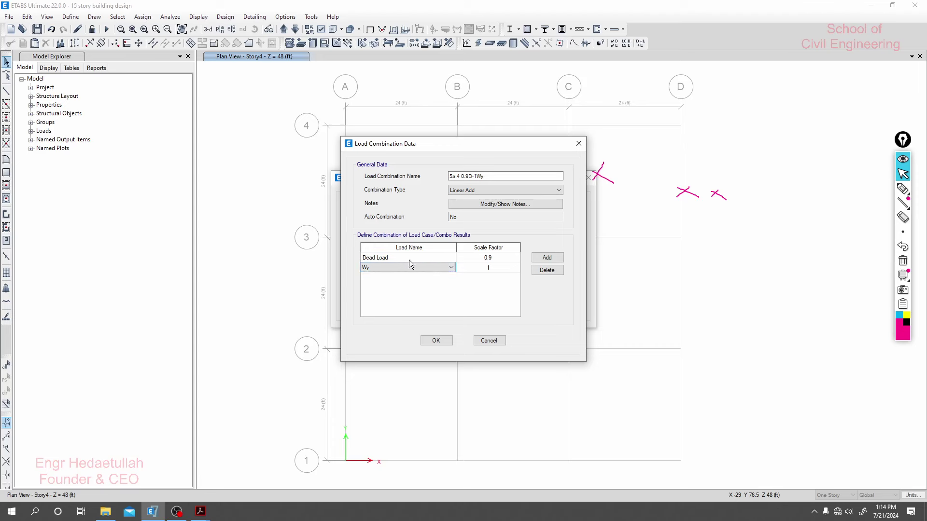
left_click(481, 267)
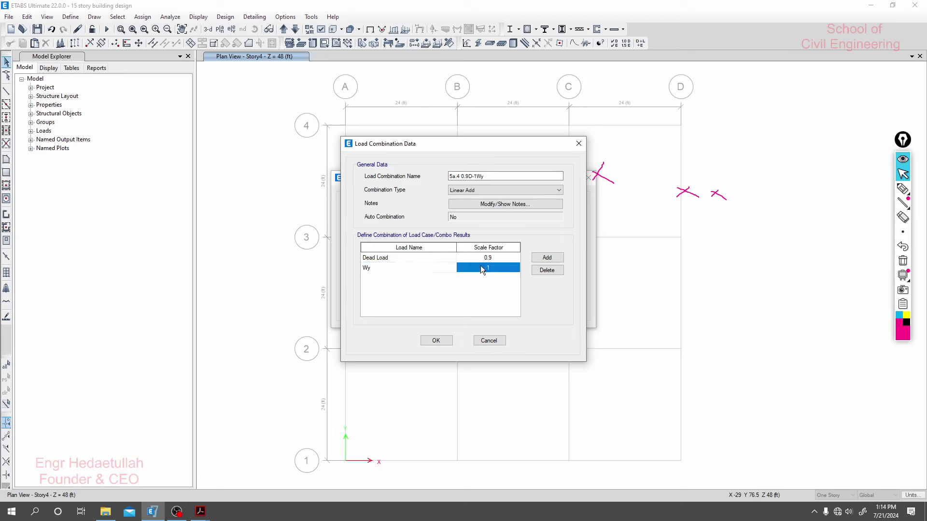
left_click(481, 266)
left_click(441, 339)
scroll(400, 284, "down", 2)
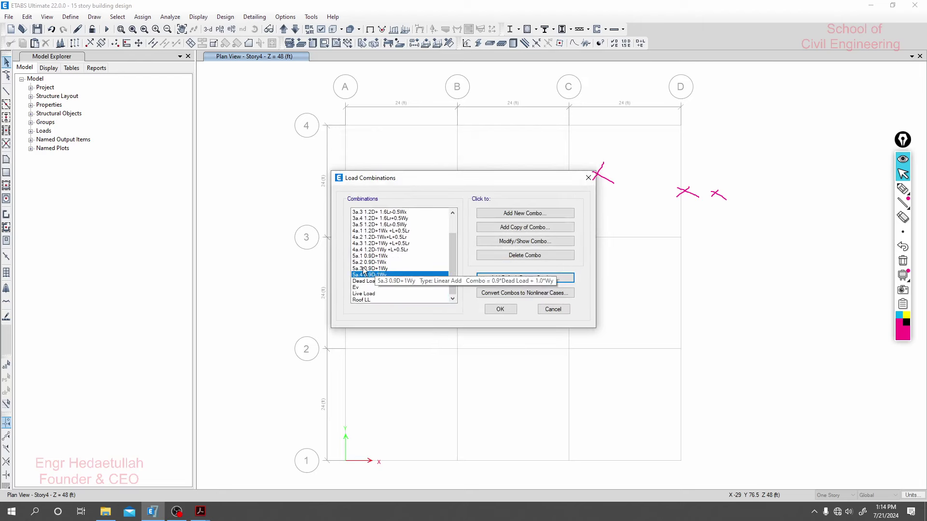
Switch to the ASCE 7-22 PDF and find seismic load combinations 6 and 7 in Section 2.3.6
mouse_move(199, 515)
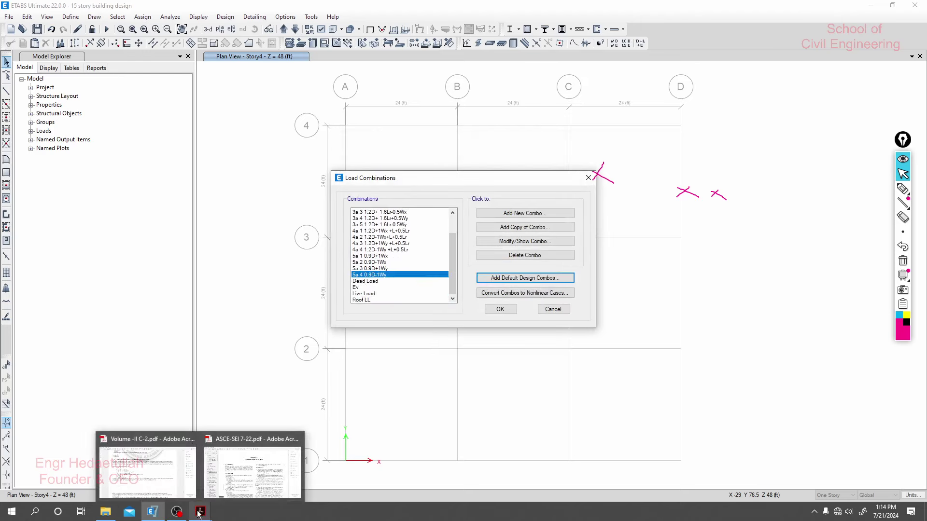
left_click(251, 463)
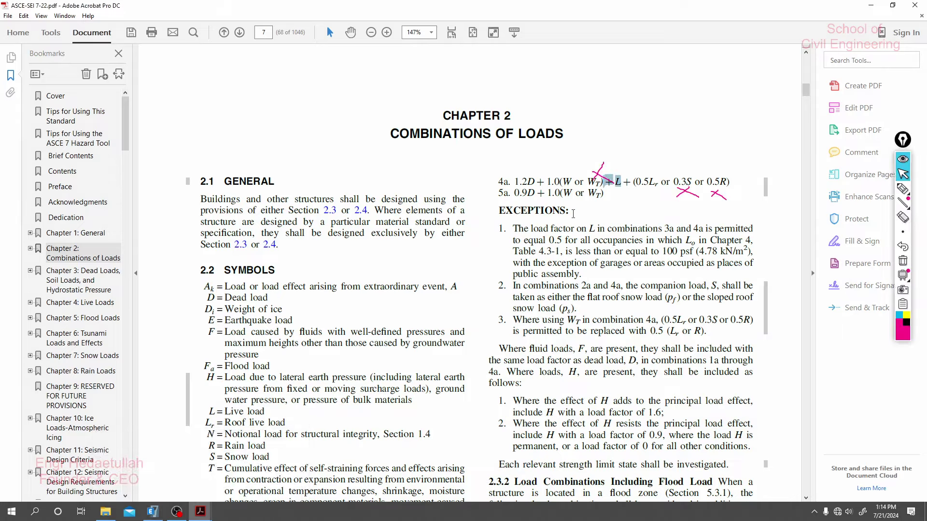
scroll(414, 331, "down", 10)
scroll(414, 331, "down", 10)
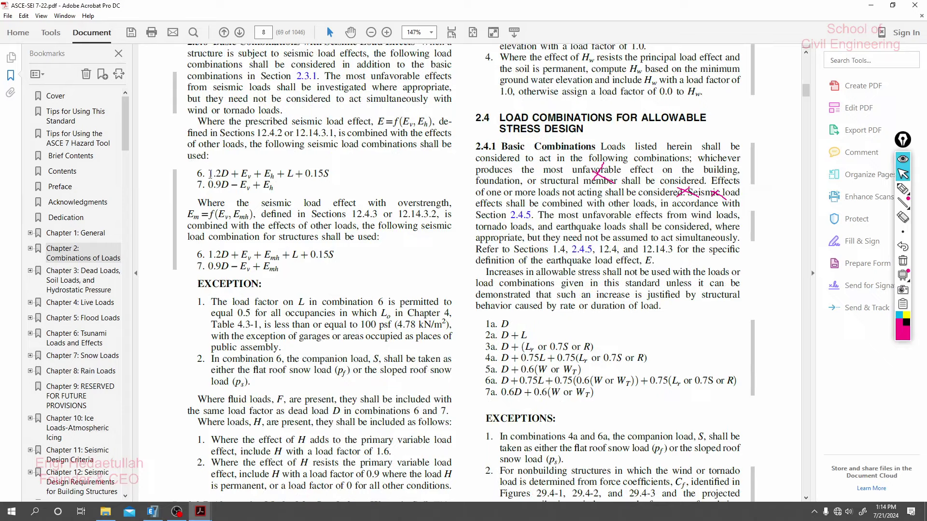
left_click_drag(210, 173, 277, 175)
left_click(294, 175)
left_click(291, 238)
scroll(280, 201, "up", 2)
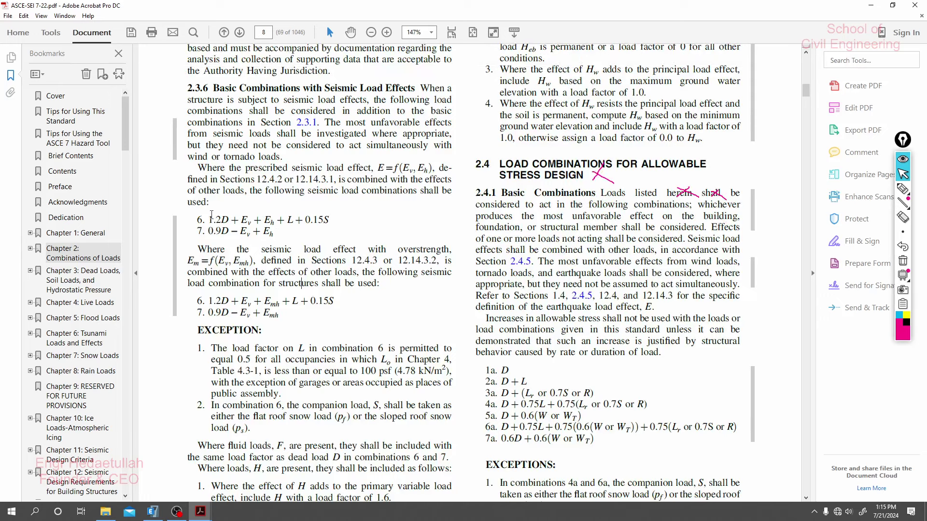
Examine the Ev and Eh terms of combinations 6 and 7 and the text defining the prescribed seismic load effect
left_click_drag(210, 220, 276, 247)
left_click(237, 168)
left_click_drag(402, 168, 212, 201)
left_click(272, 180)
left_click(212, 200)
double_click(271, 220)
triple_click(266, 221)
left_click(265, 220)
left_click_drag(265, 220, 274, 221)
left_click(267, 223)
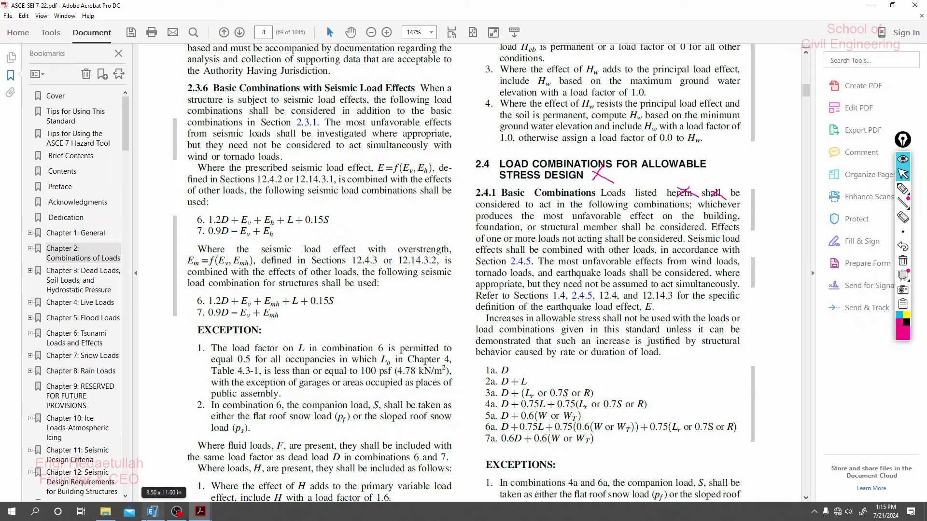
Return to ETABS, accept the load combinations, and check the Ehx and Ehy seismic entries among the load patterns
left_click(152, 512)
left_click(501, 306)
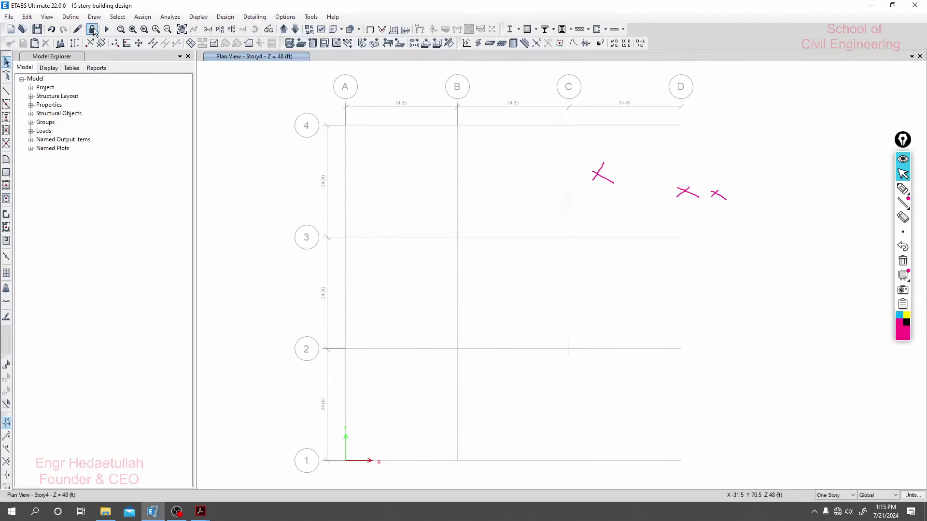
left_click(71, 16)
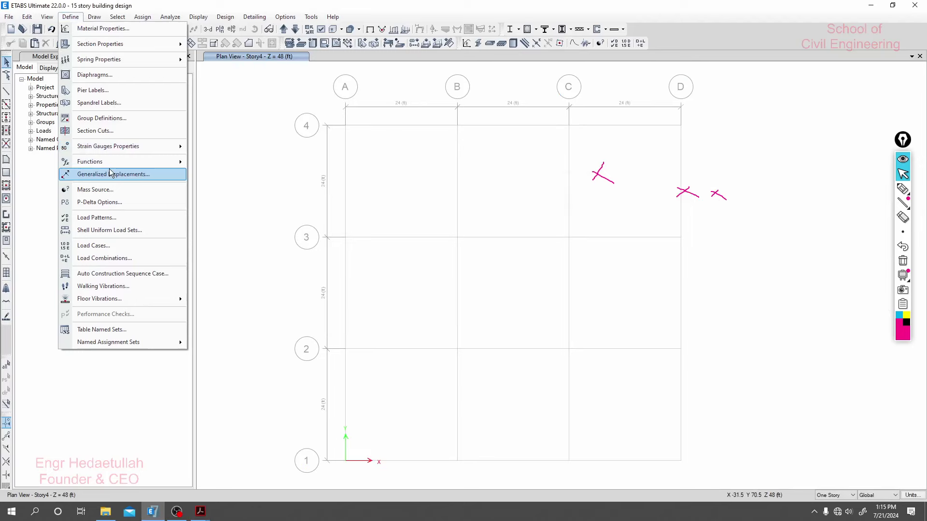
left_click(103, 217)
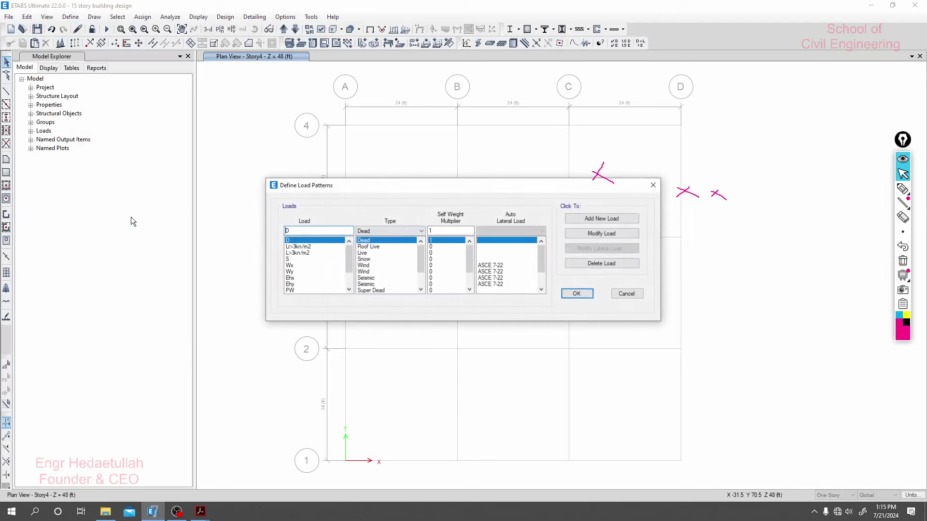
left_click(295, 279)
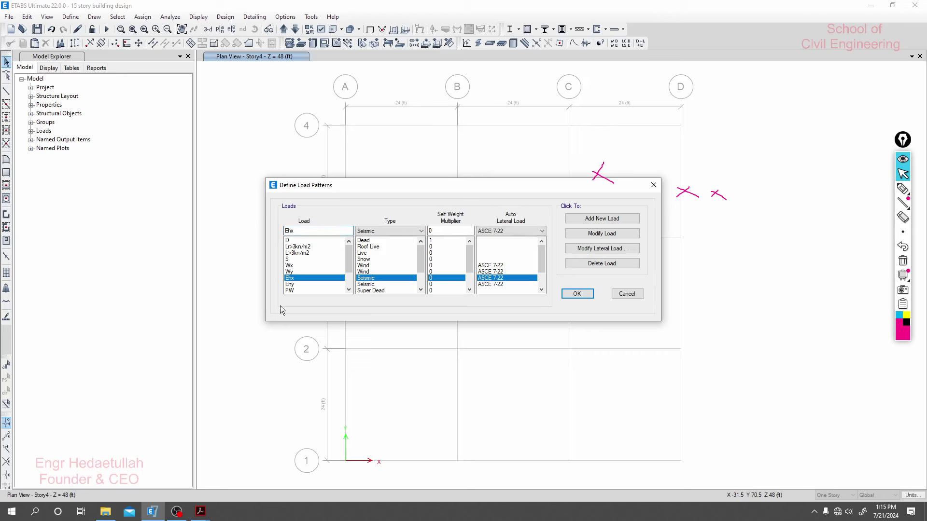
left_click(297, 283)
scroll(303, 282, "down", 2)
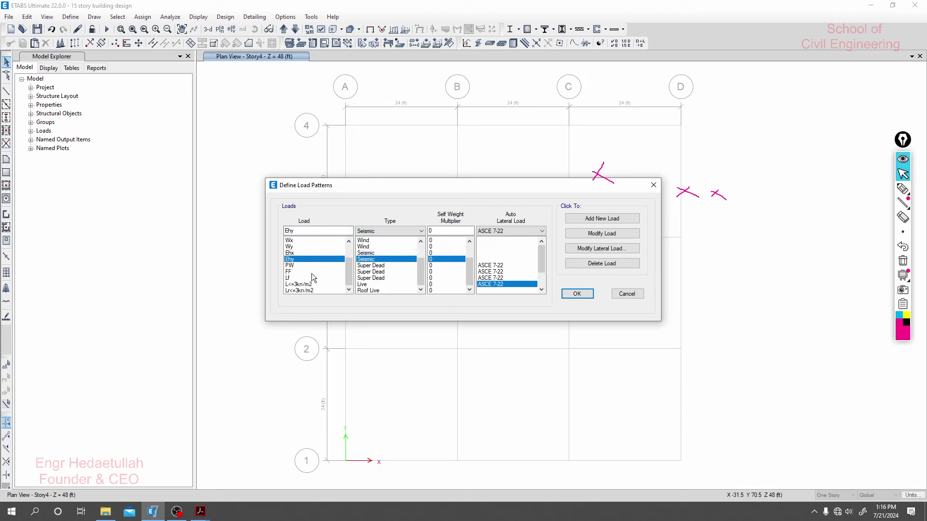
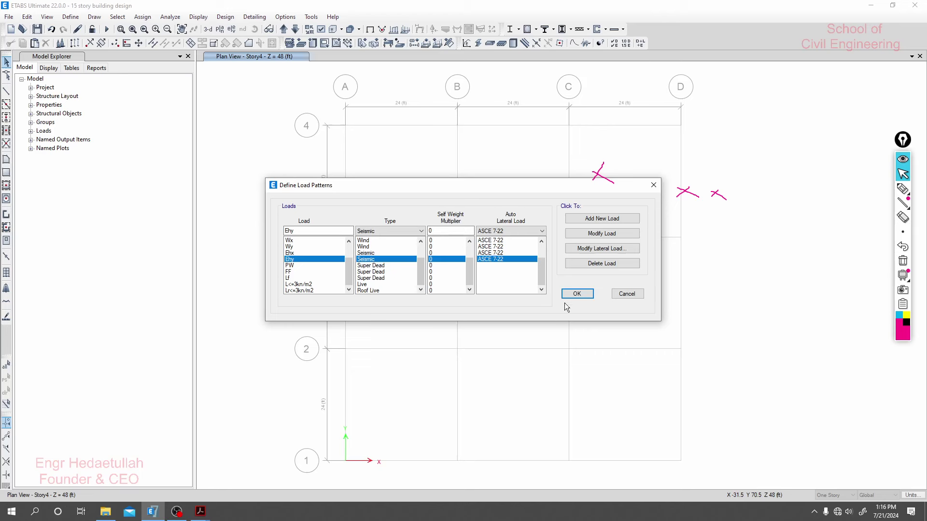
left_click(577, 294)
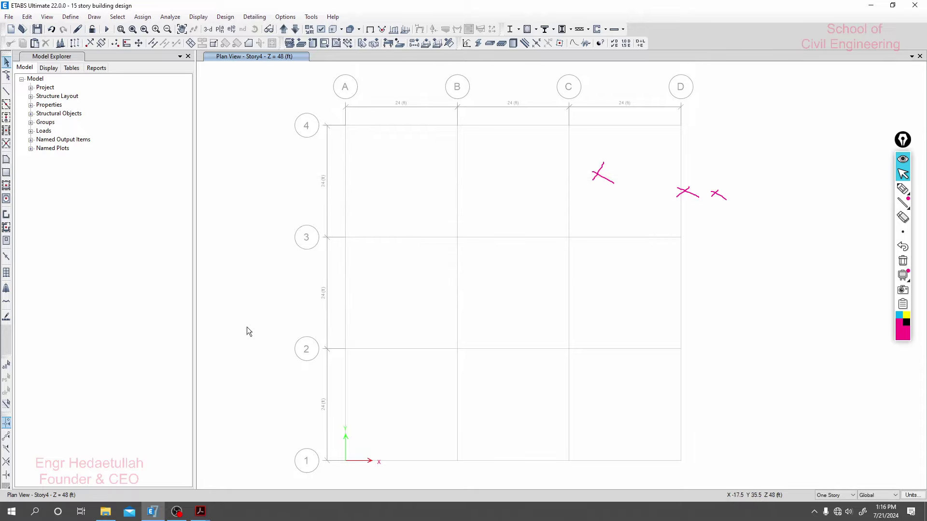
Switch to the ASCE 7-22 PDF and examine seismic combination 6 from 1.2D through the L term
mouse_move(210, 507)
mouse_move(168, 473)
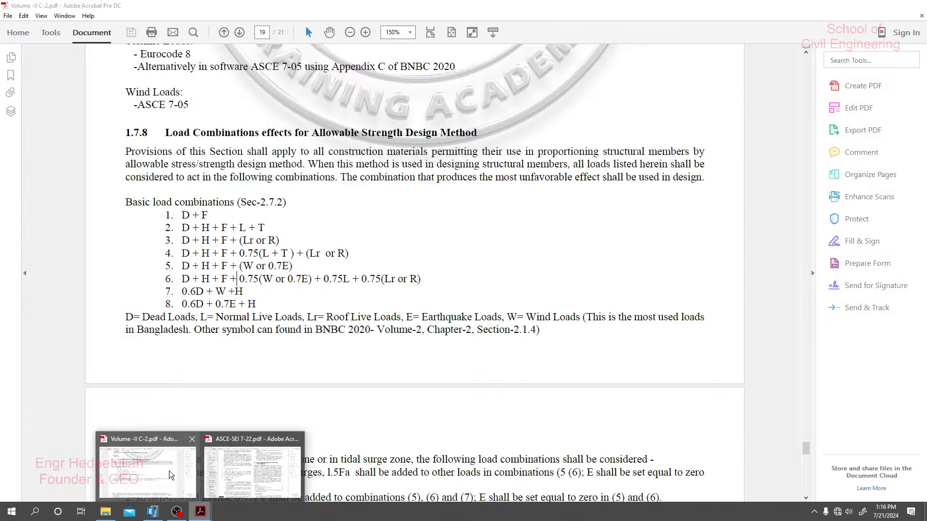
mouse_move(231, 476)
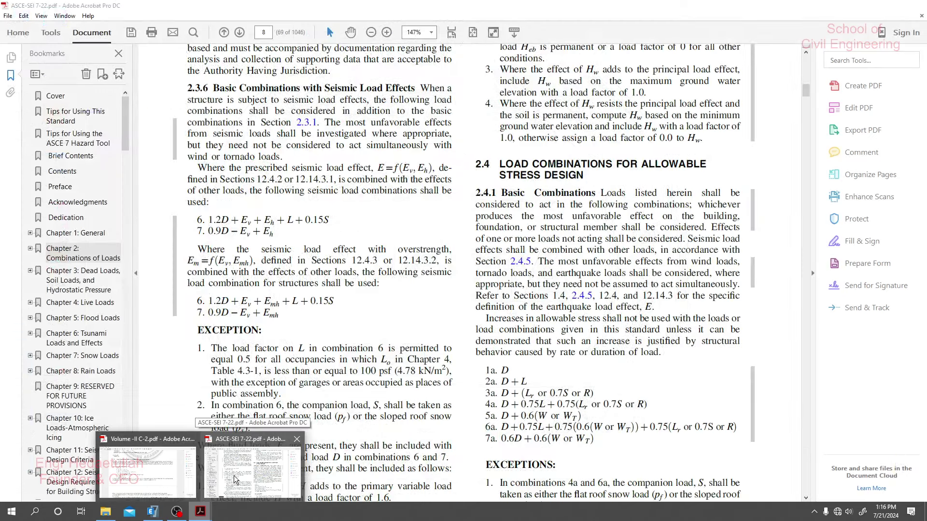
left_click(234, 476)
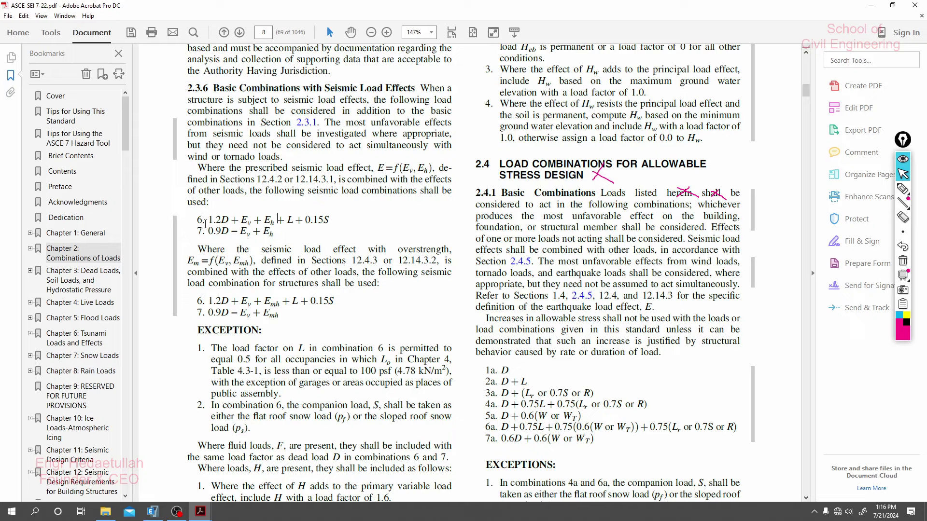
left_click_drag(205, 224, 296, 223)
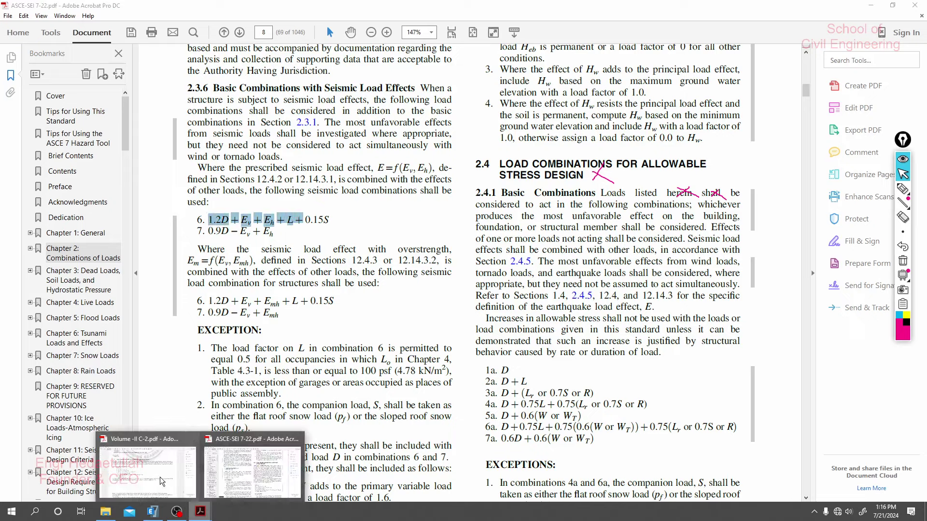
Open the Volume-II C-2 PDF and examine strength design combination 5, 1.2D + 1.0E + 1.0L, in Section 1.7.9
left_click(146, 466)
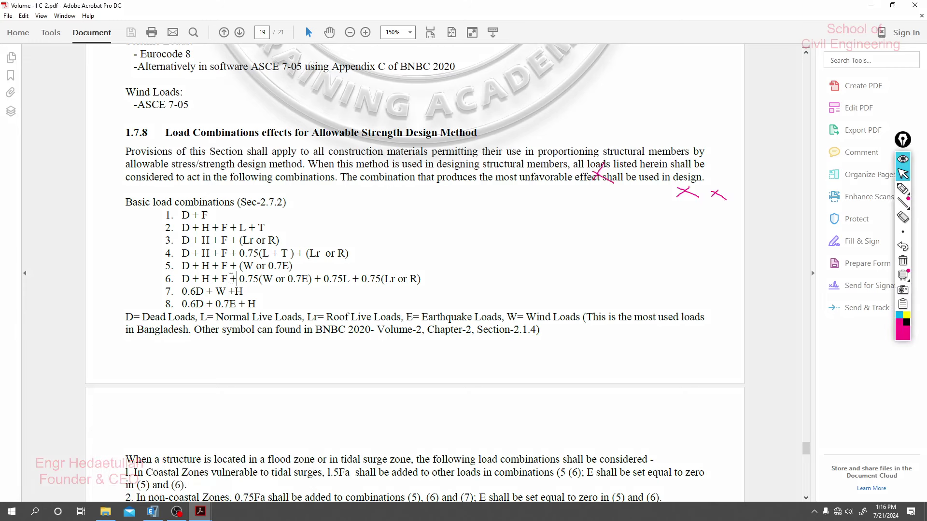
mouse_move(181, 266)
left_mouse_down()
mouse_move(222, 266)
mouse_move(182, 266)
mouse_move(190, 266)
left_mouse_up()
left_click(190, 266)
scroll(287, 371, "down", 5)
scroll(288, 371, "down", 2)
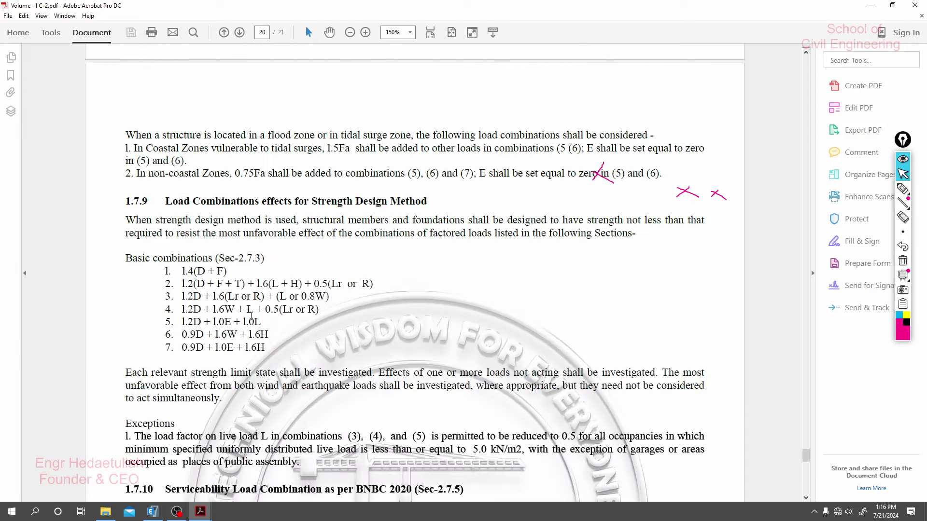
left_click_drag(183, 323, 264, 324)
left_click_drag(255, 318, 262, 319)
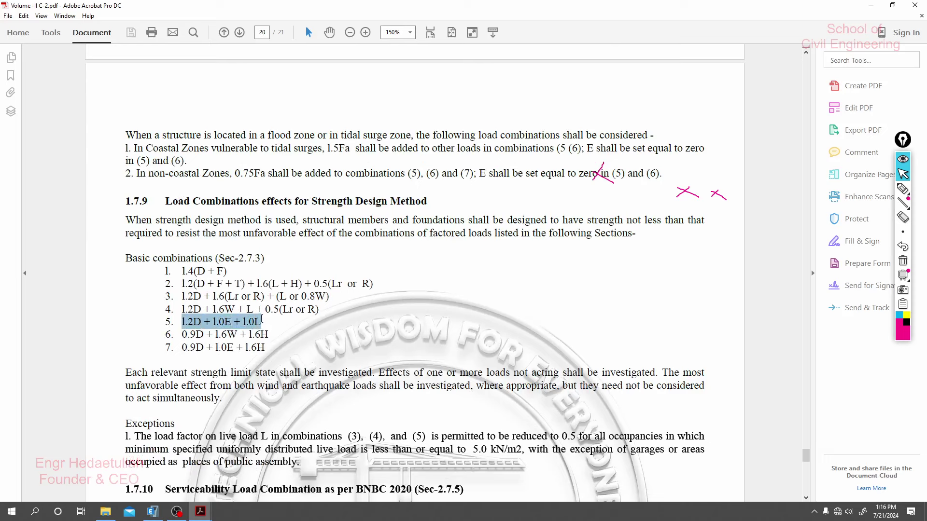
left_click(264, 328)
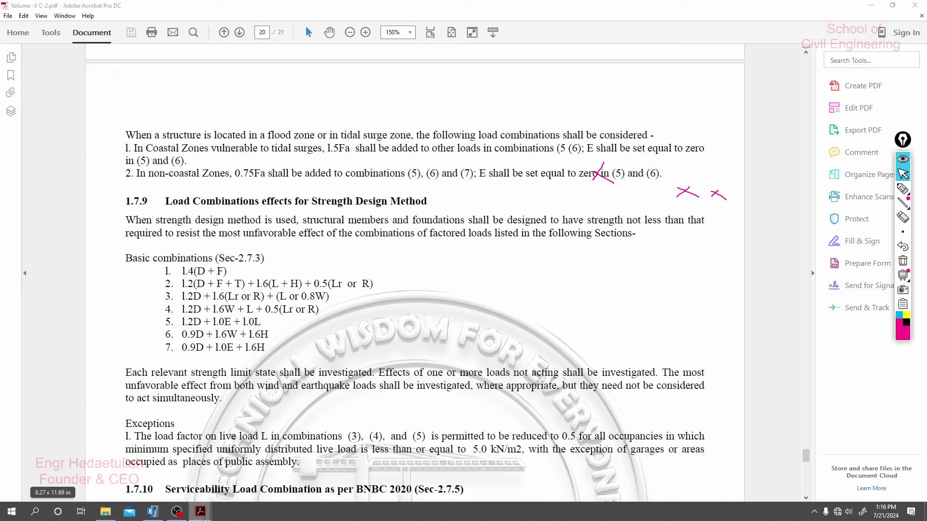
Go back to the ASCE 7-22 PDF and compare the Ev + Eh terms of combination 6 with the single E term
mouse_move(200, 512)
left_click(251, 472)
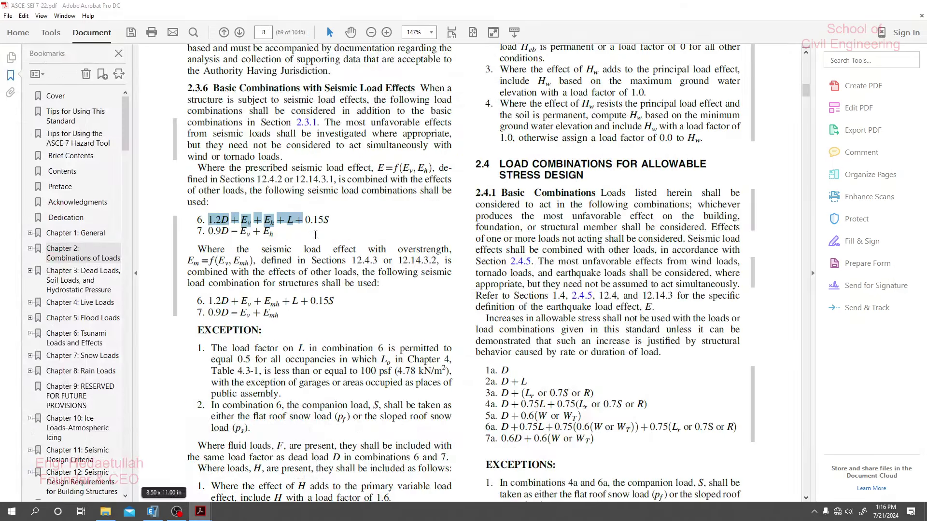
left_click(304, 249)
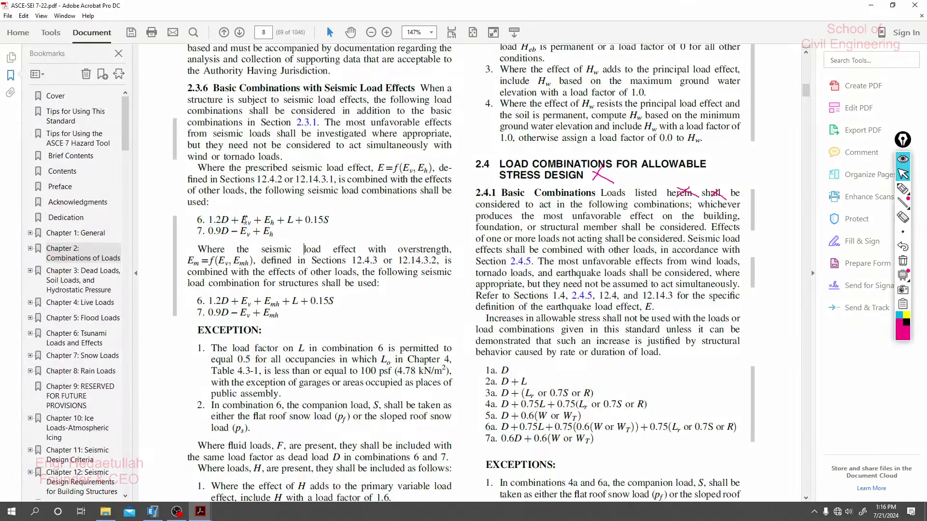
left_click_drag(243, 220, 272, 221)
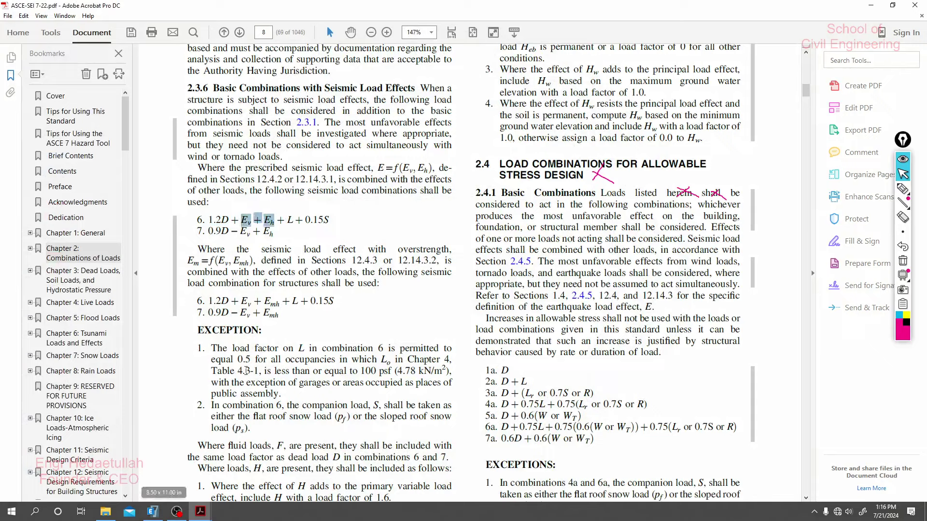
left_click_drag(261, 261, 265, 272)
left_click(285, 231)
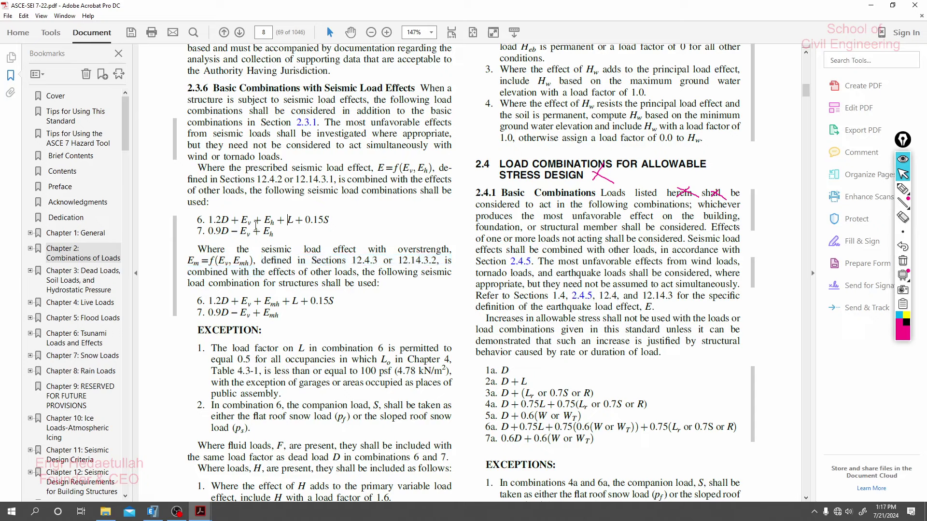
left_click_drag(240, 219, 274, 221)
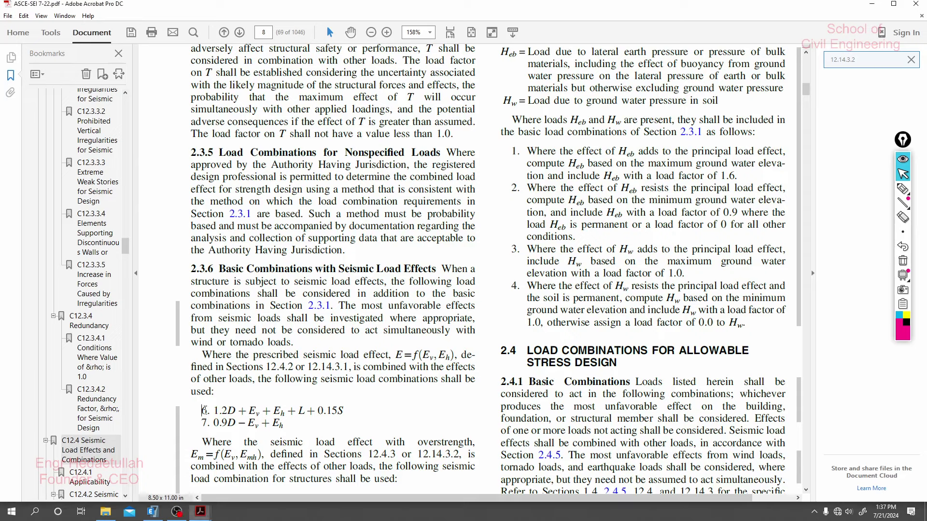
Review the Section 2.3.6 heading, Basic Combinations with Seismic Load Effects, and the individual terms of combinations 6 and 7
left_click_drag(225, 270, 436, 269)
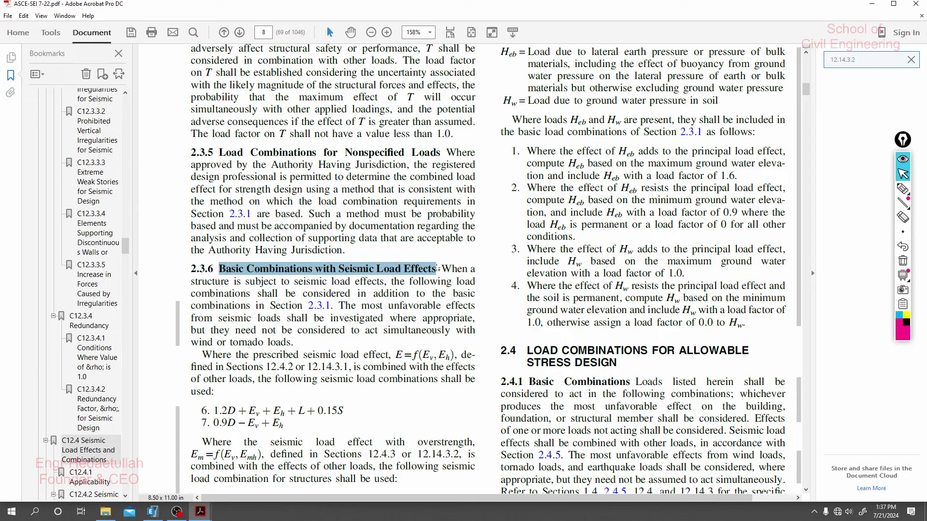
left_click(320, 441)
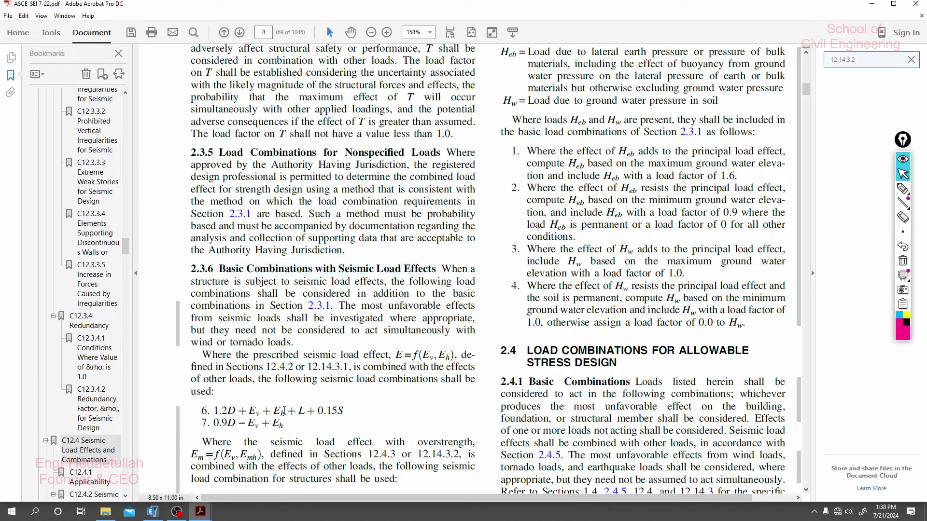
left_click_drag(249, 411, 259, 414)
left_click_drag(191, 269, 220, 268)
mouse_move(284, 426)
left_mouse_down()
mouse_move(199, 403)
mouse_move(280, 424)
left_mouse_up()
left_click_drag(218, 411, 240, 411)
Copy combination 6 up to L from the ASCE 7-22 text and paste it as the name of a new ETABS load combination
left_click_drag(273, 411, 201, 411)
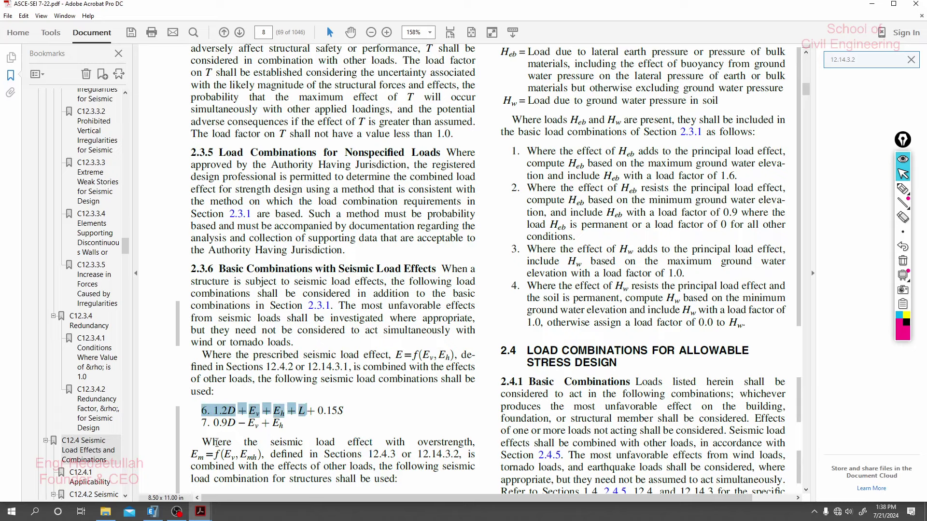
mouse_move(168, 508)
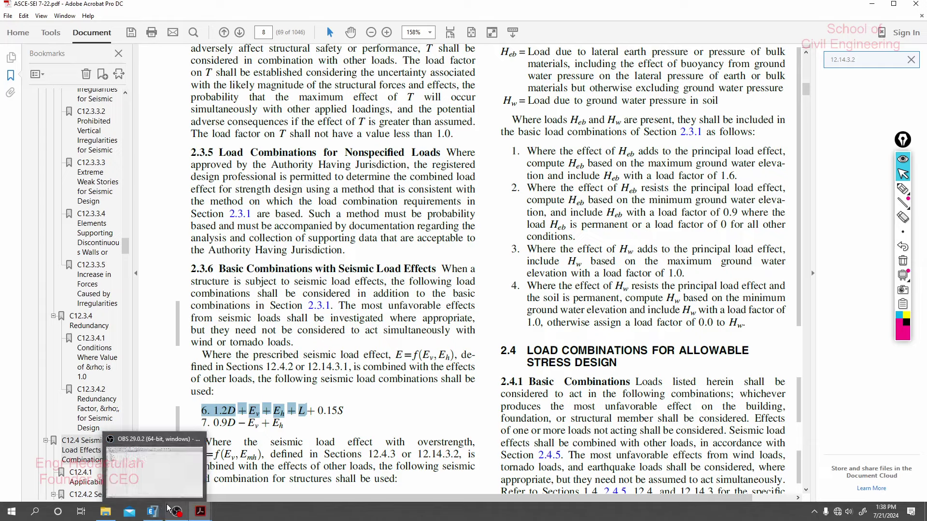
left_click(152, 511)
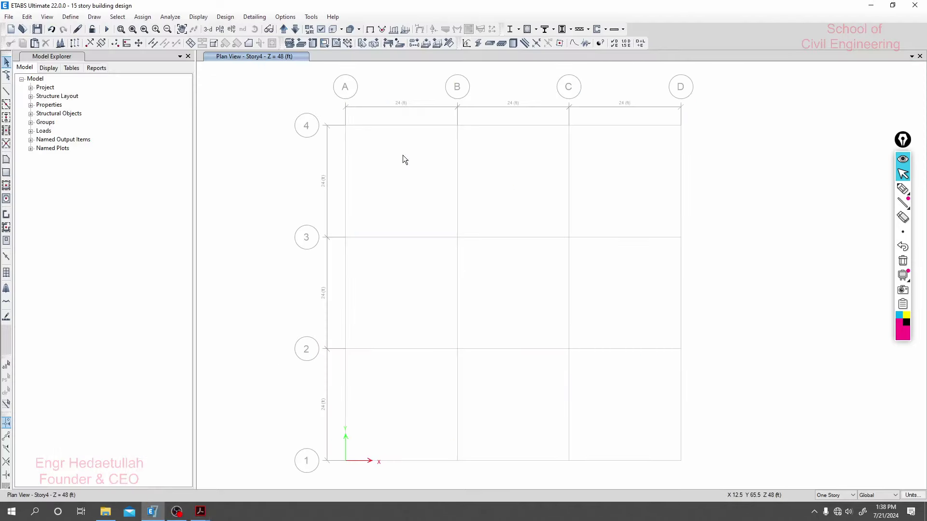
left_click(70, 16)
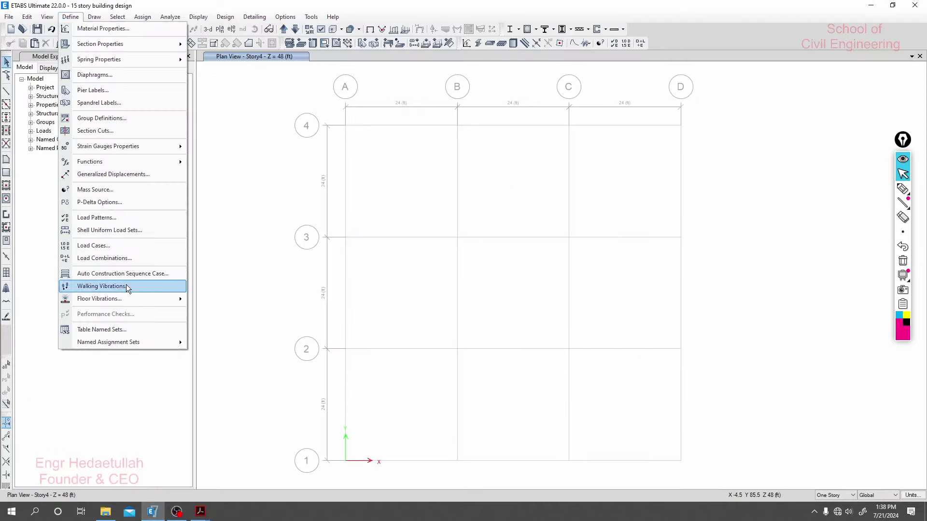
left_click(108, 257)
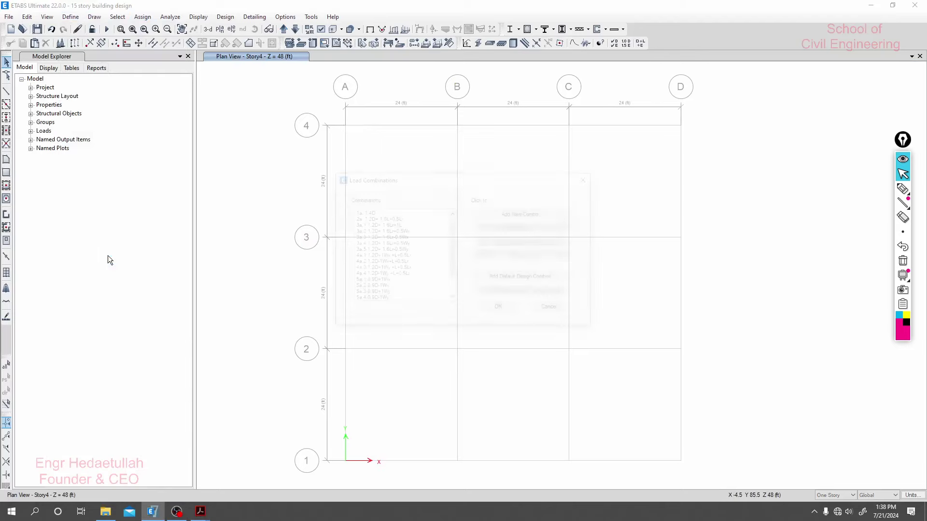
left_click(526, 213)
double_click(458, 176)
type("6. 1.2D þ Ev þ Eh þ L")
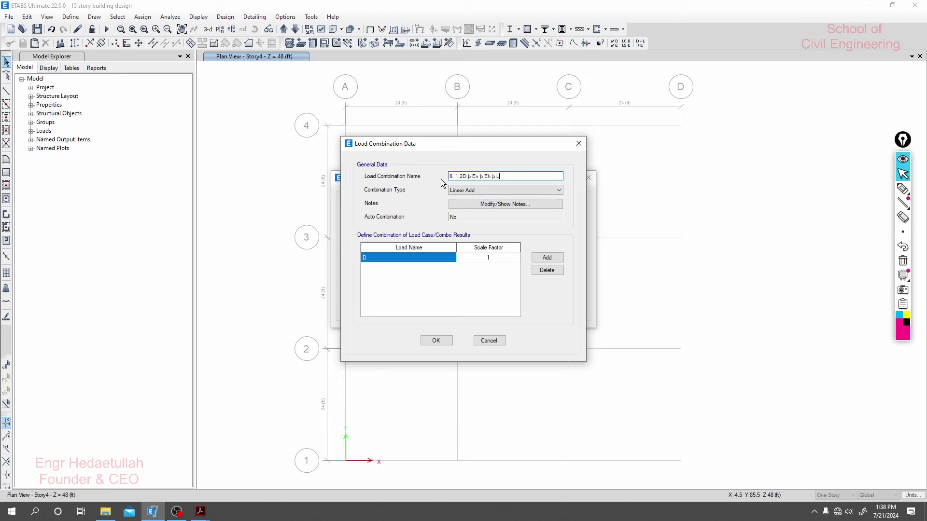
Correct the pasted load combination name to read 6. 1.2D+Ev+Eh+L, using plus signs between its terms
double_click(469, 175)
type("+")
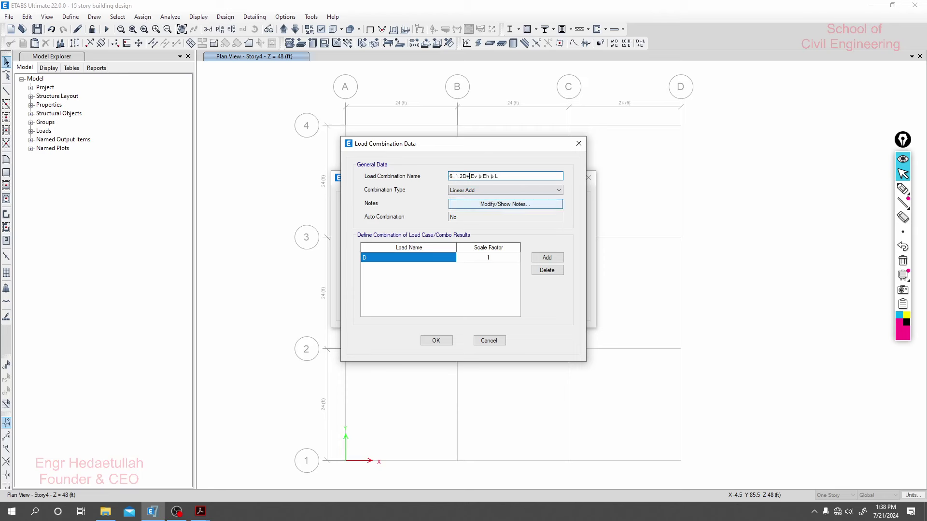
key("BackSpace")
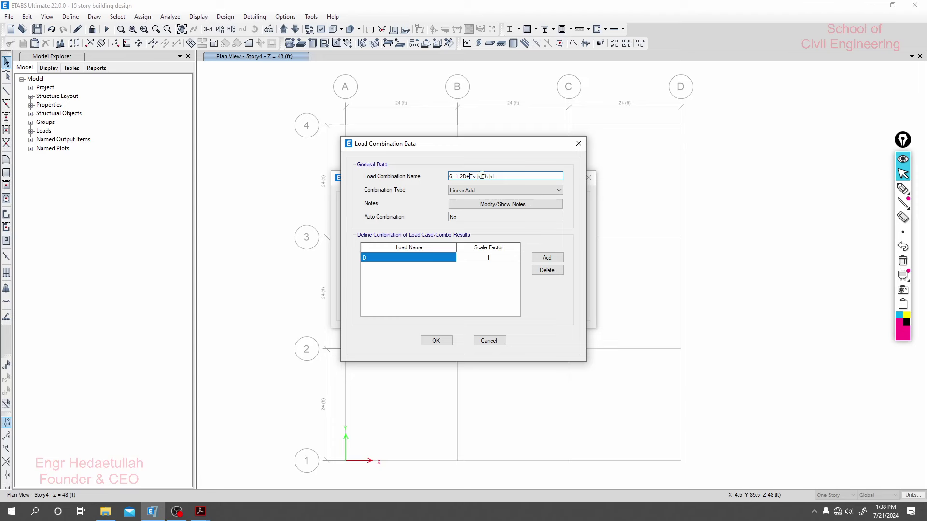
left_click_drag(481, 176, 477, 177)
type("+")
left_click_drag(490, 176, 485, 176)
type("+Eh+")
Set the combination's first load to Dead Load with a scale factor of 1.2
left_click(426, 260)
left_click(450, 257)
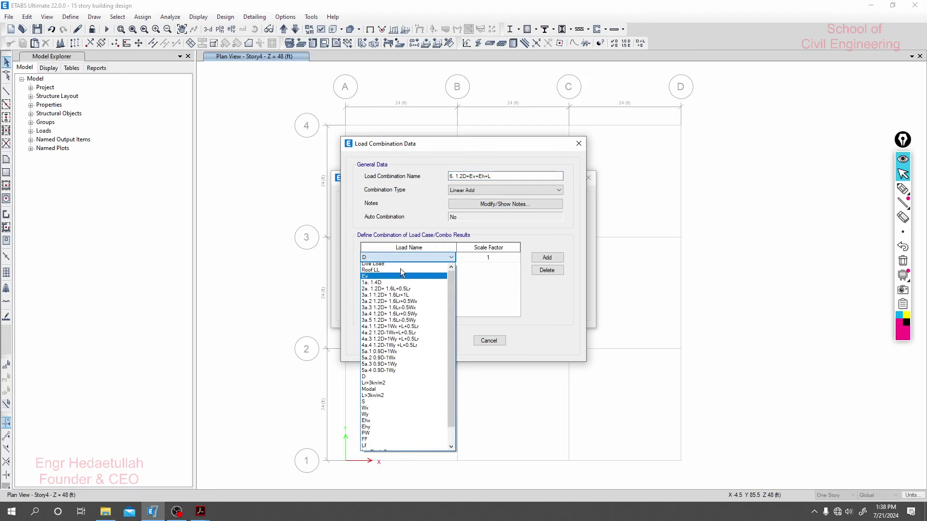
left_click(387, 267)
left_click(491, 257)
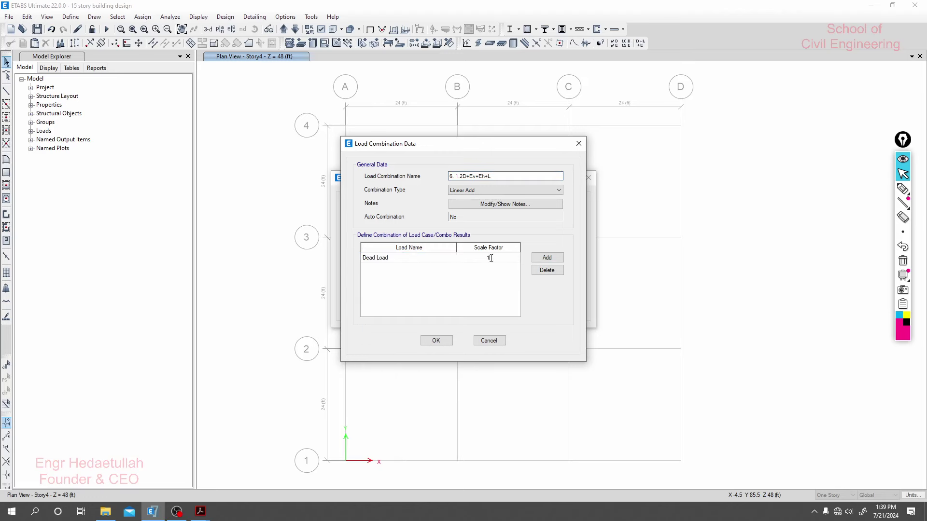
type("1.2")
Add Ev as the combination's second load with a scale factor of 1
left_click(485, 177)
left_click(475, 176)
left_click(535, 258)
left_click(409, 267)
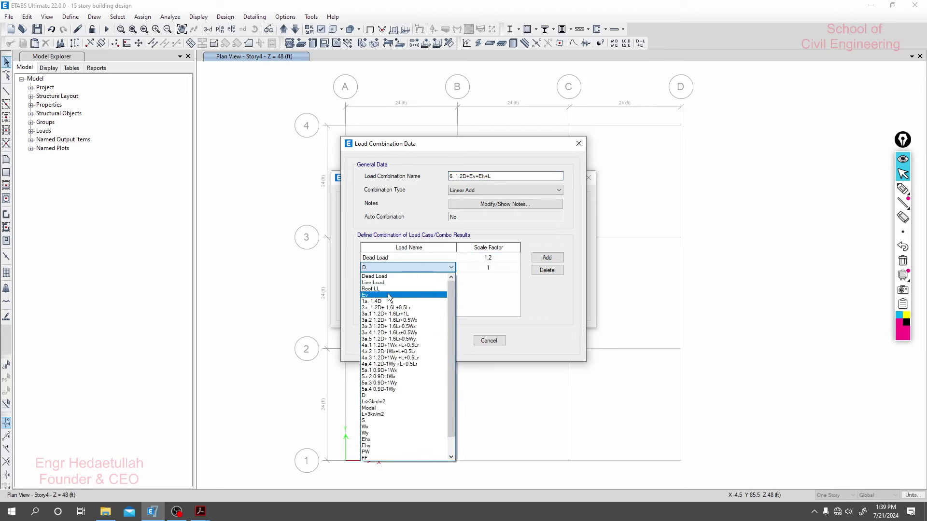
left_click(388, 294)
left_click(502, 268)
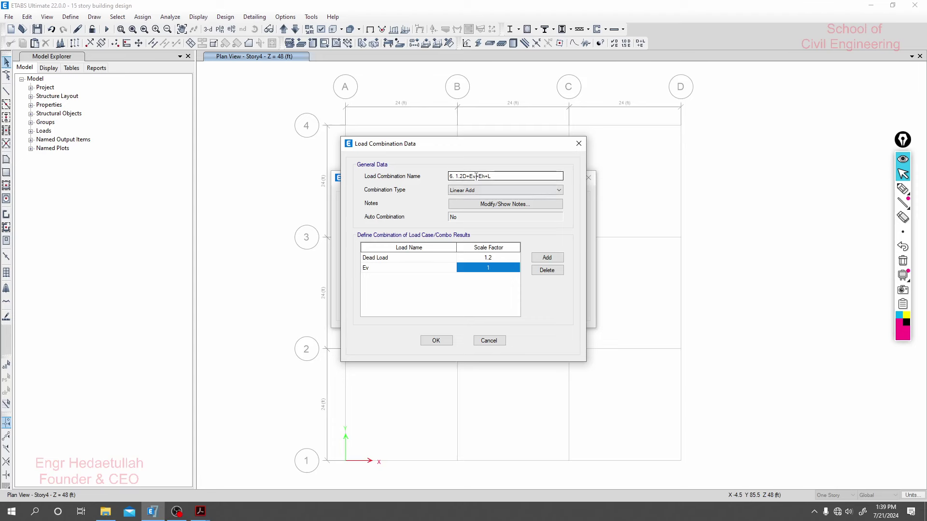
left_click_drag(478, 176, 578, 138)
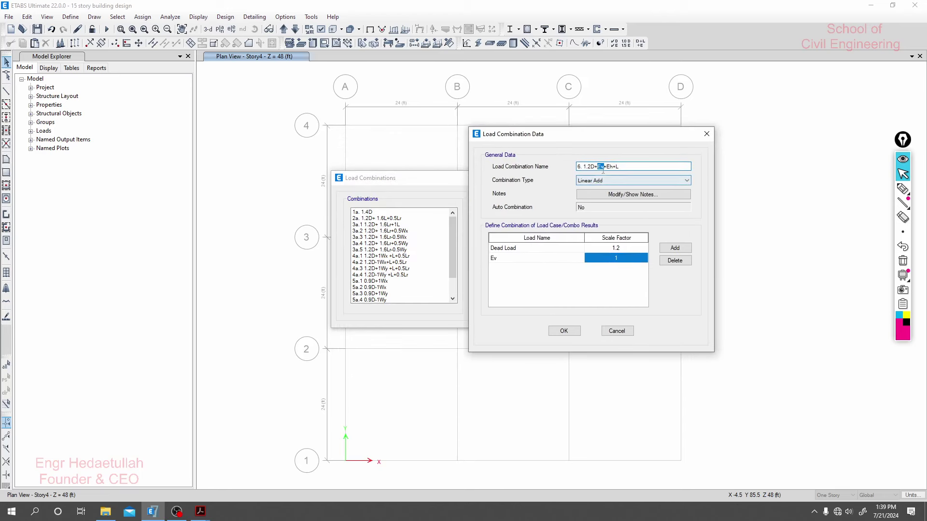
Switch to the ASCE 7-22 PDF and examine the definition E = f(Ev, Eh) and its references to Sections 12.4.2 and 12.14.3.1
left_click(200, 511)
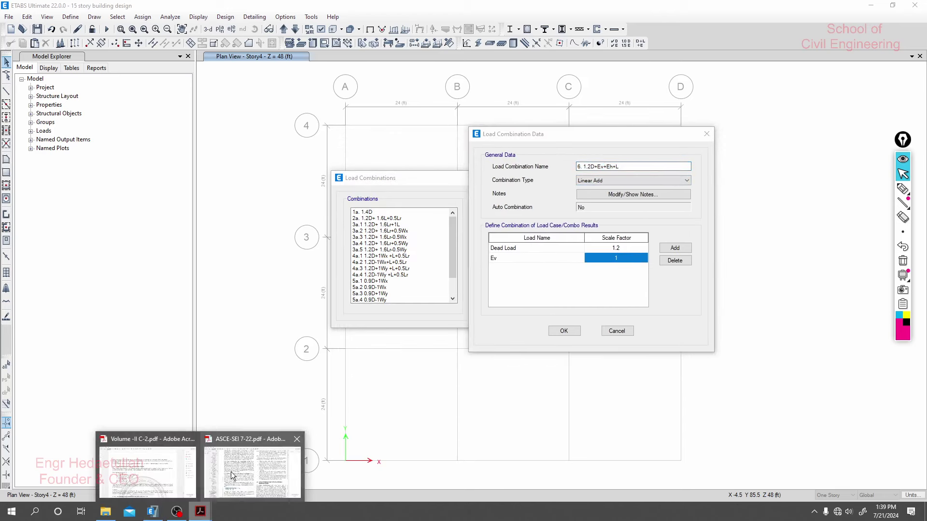
left_click(232, 475)
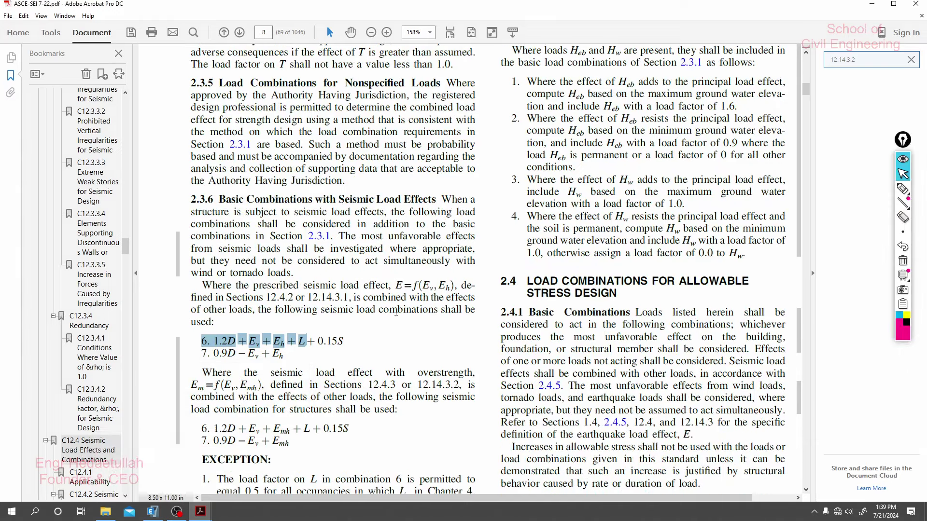
left_click(397, 310)
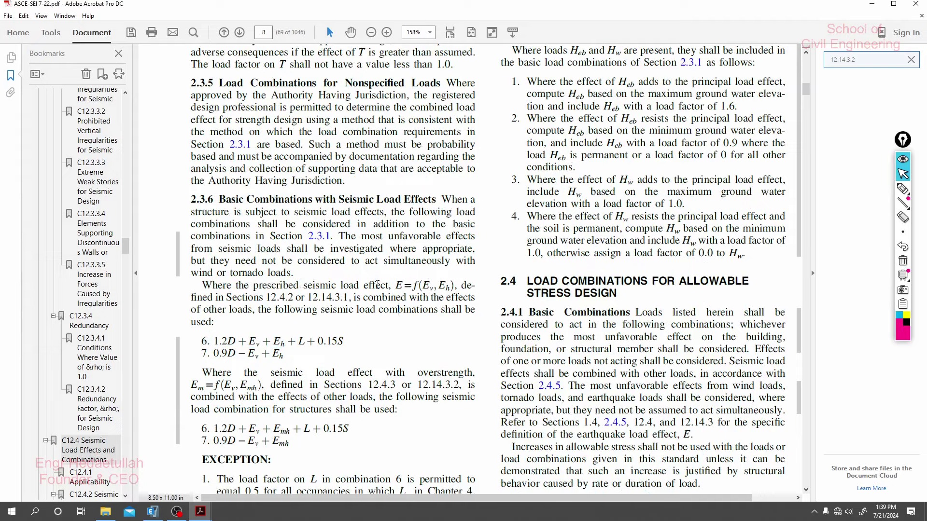
left_click_drag(394, 285, 422, 285)
left_click_drag(266, 296, 371, 297)
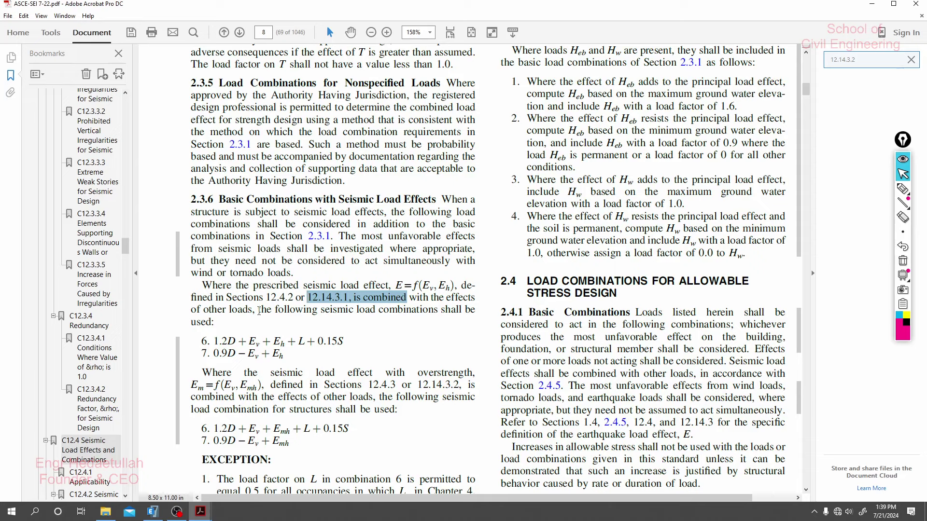
left_click_drag(258, 310, 214, 323)
left_click(289, 361)
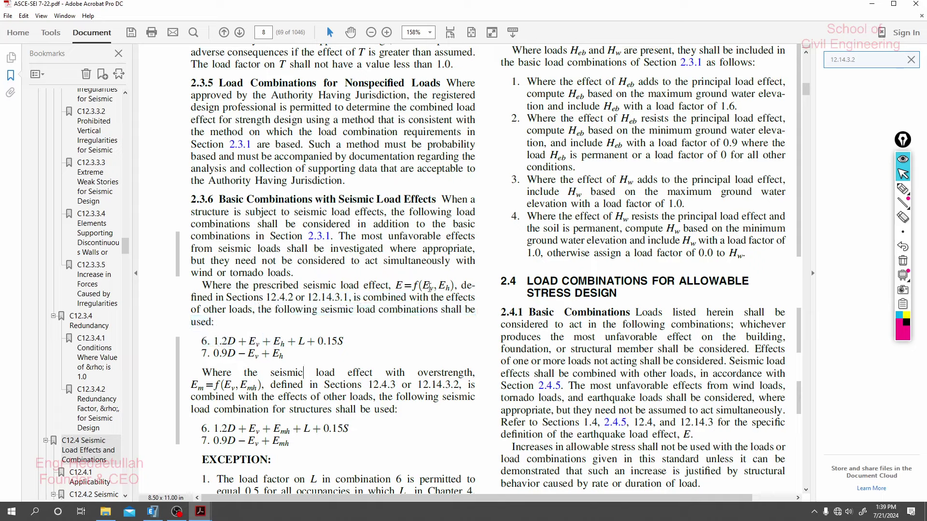
double_click(449, 285)
left_click(449, 286)
left_click_drag(424, 284, 436, 292)
left_click_drag(267, 298, 294, 298)
left_click_drag(294, 298, 265, 298)
Return to ETABS, add Ehx with a scale factor of 1, and change Eh to Ehx in the combination name
left_click(152, 512)
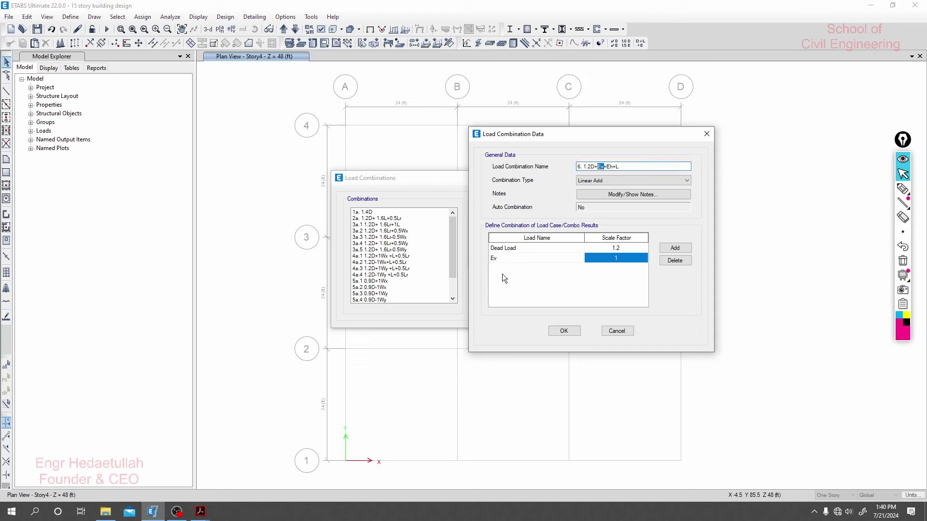
left_click(624, 262)
left_click(674, 247)
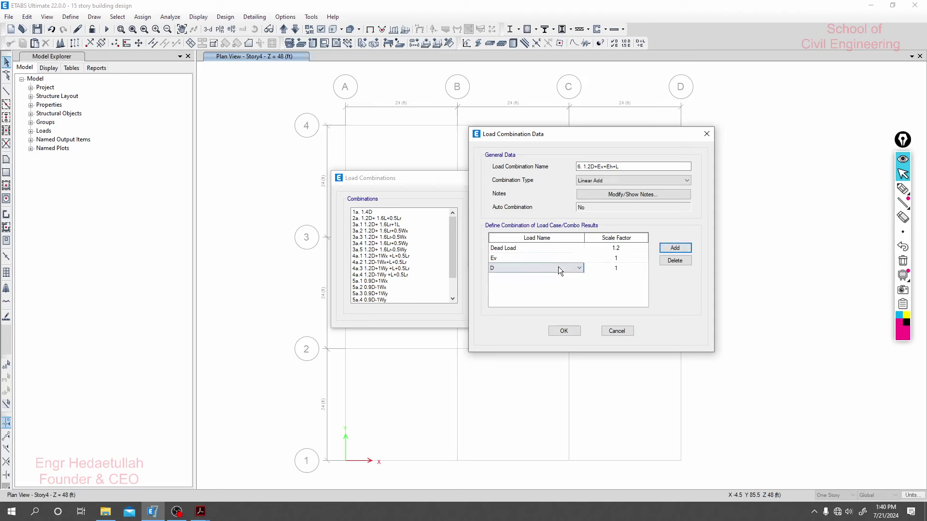
left_click(560, 266)
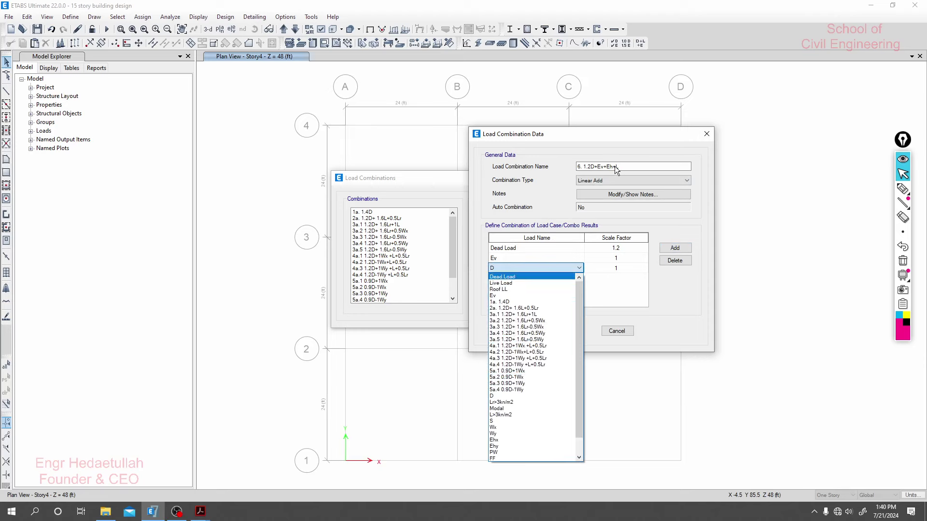
scroll(520, 430, "down", 1)
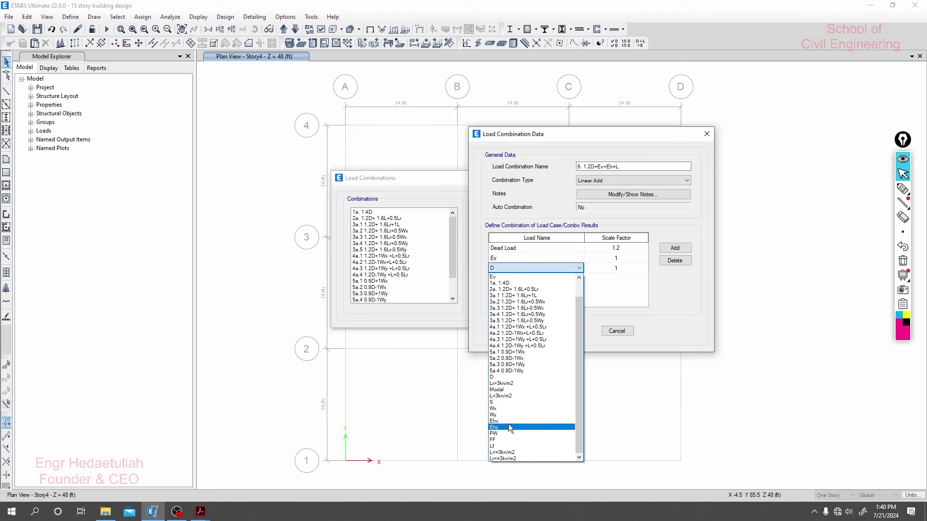
left_click(500, 420)
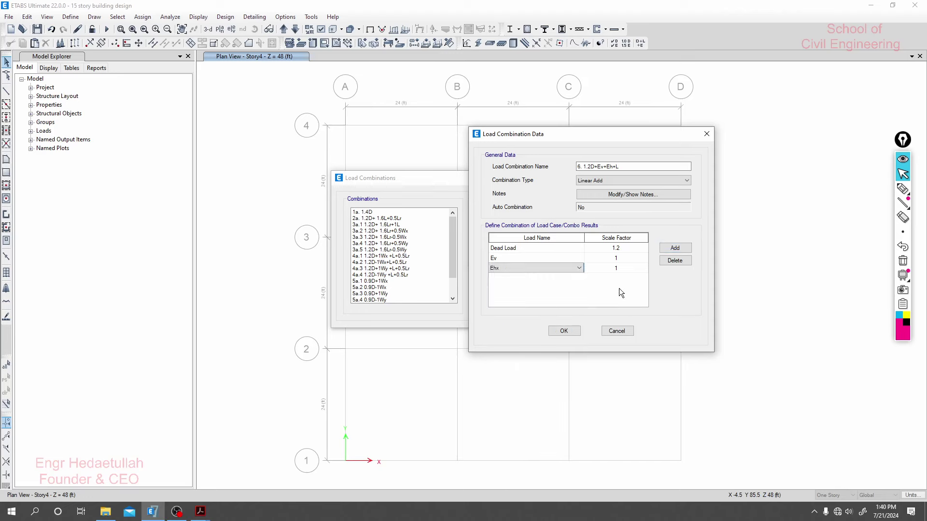
left_click(621, 270)
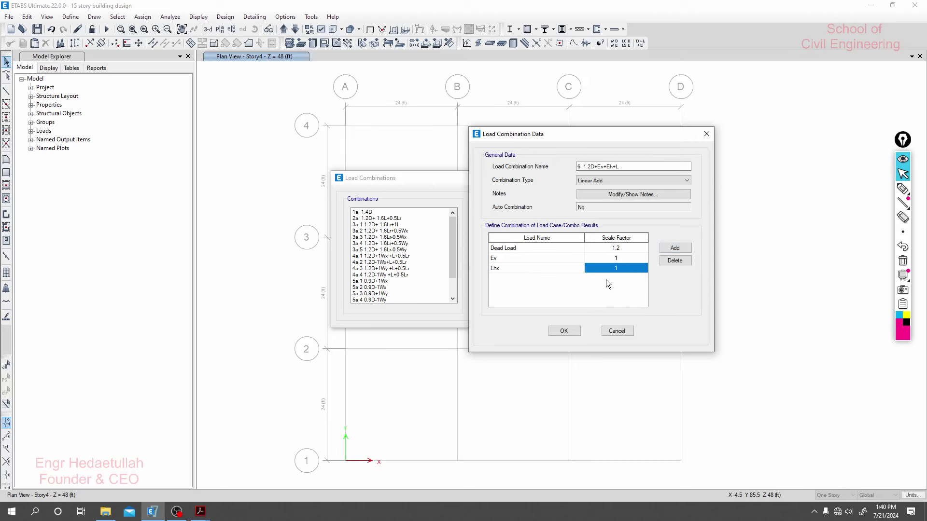
left_click(612, 166)
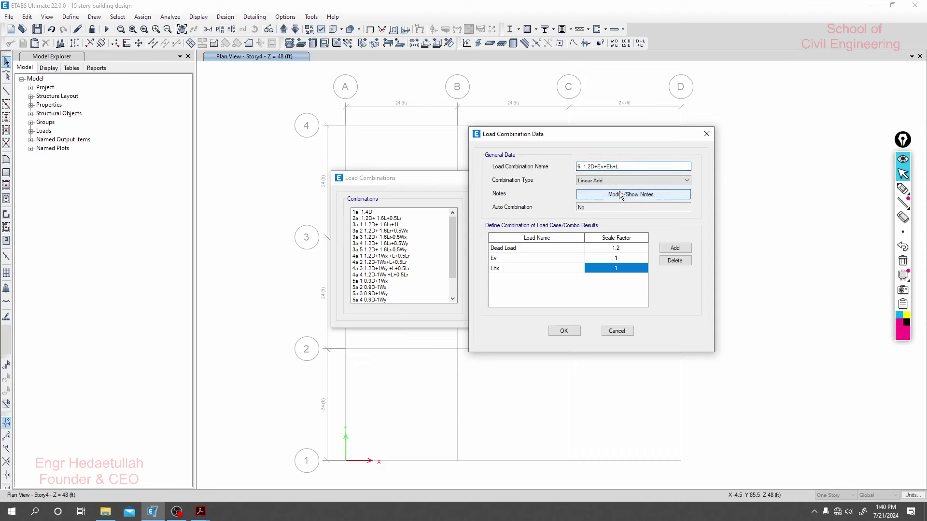
type("x")
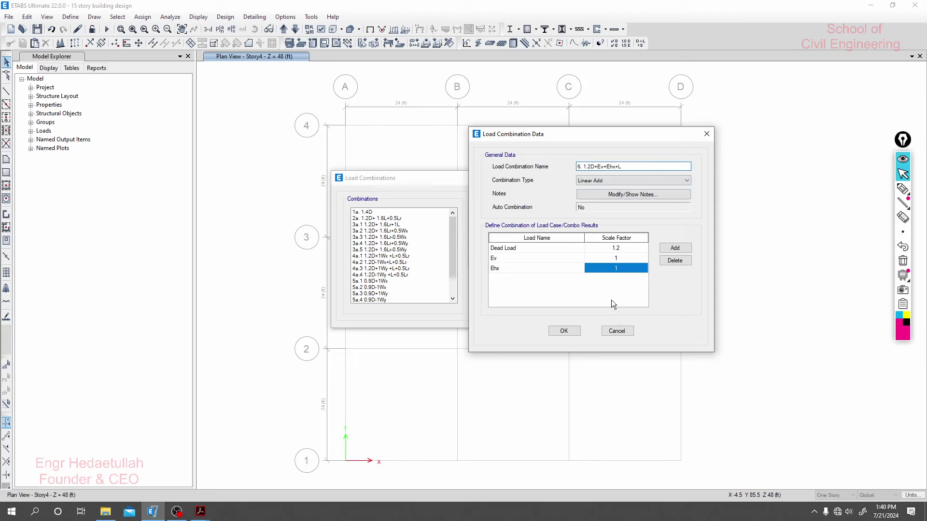
Add Live Load with a scale factor of 1 and save the combination 6. 1.2D+Ev+Ehx+L
left_click(675, 249)
left_click(560, 280)
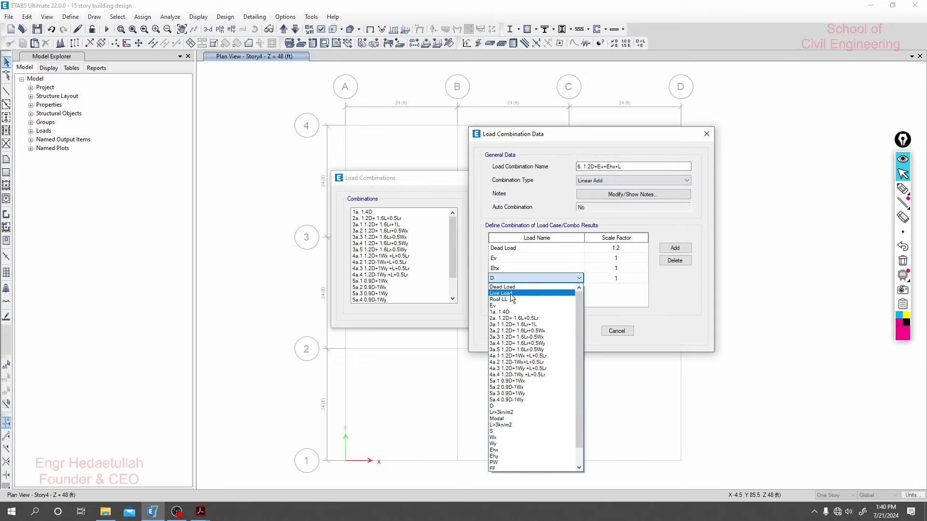
left_click(518, 294)
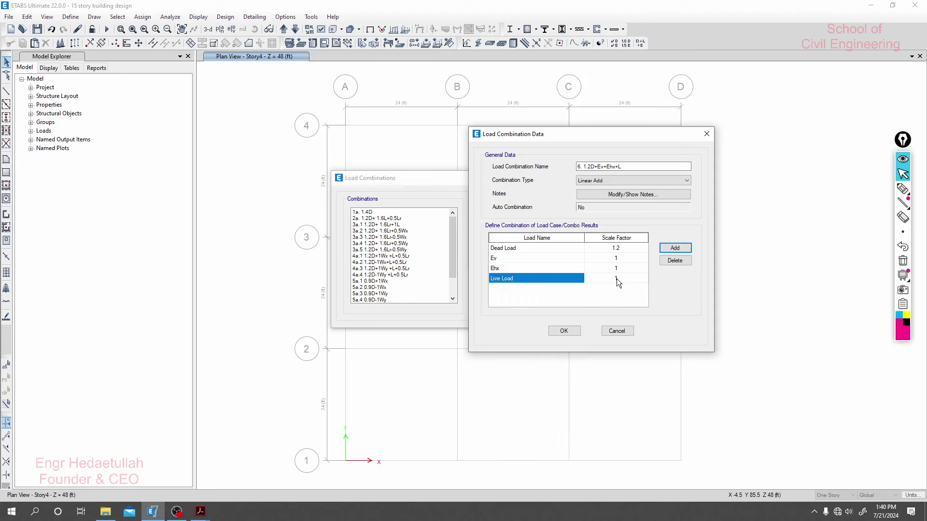
left_click(607, 295)
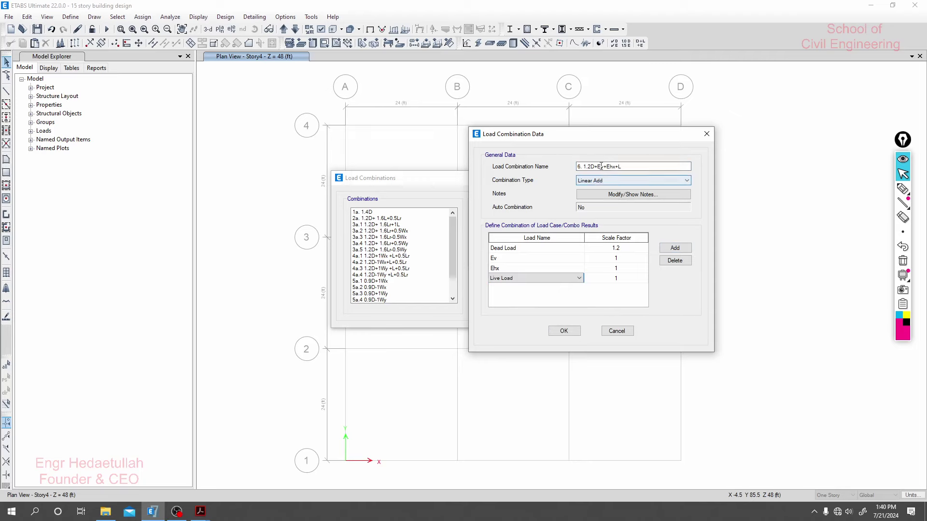
left_click(564, 331)
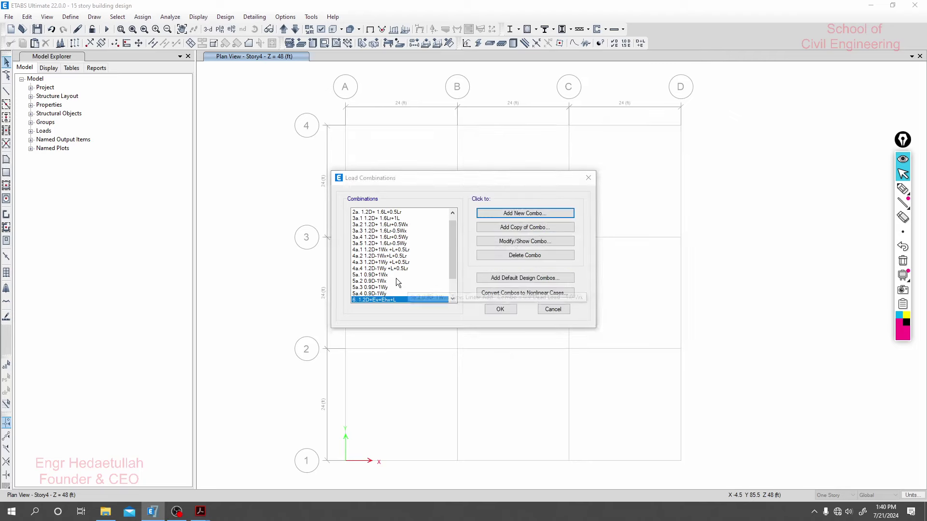
Make a copy of the 6. 1.2D+Ev+Ehx+L combination and name it 6.2 1.2D+Ev-Ehx+L
scroll(384, 299, "down", 2)
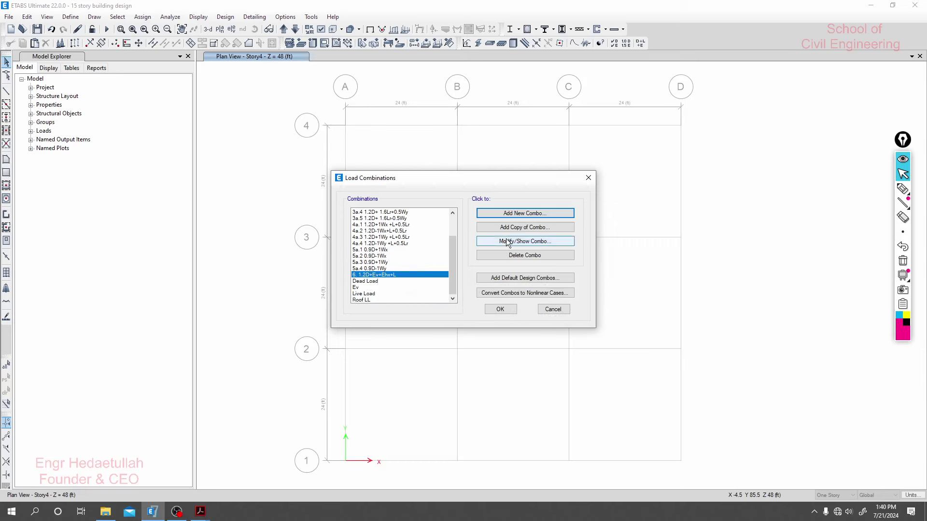
left_click(520, 234)
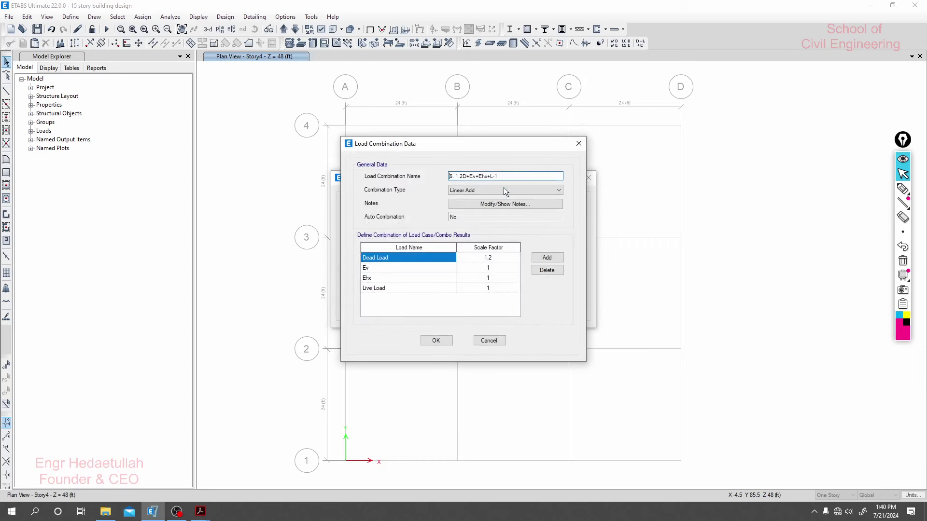
left_click(507, 176)
key("BackSpace")
key("BackSpace")
type("1")
left_click_drag(444, 143, 466, 143)
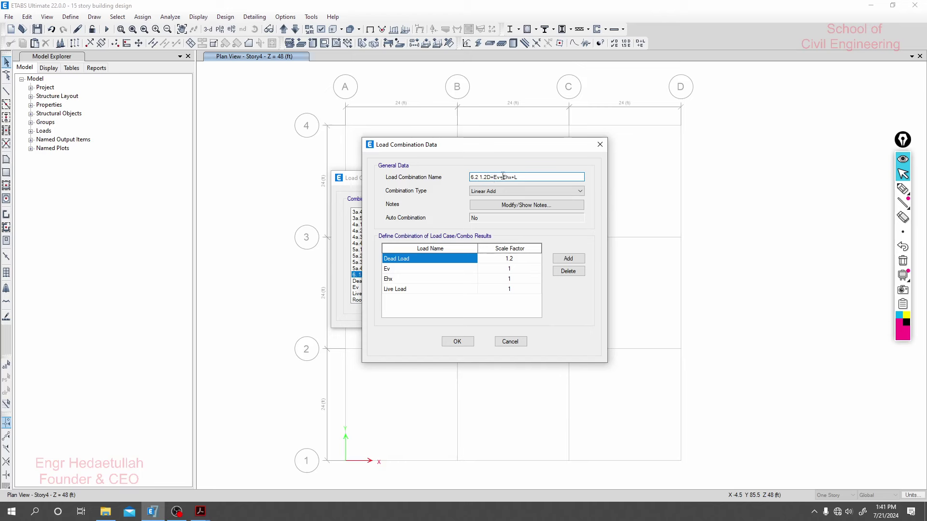
left_click_drag(503, 177, 499, 177)
type("-")
Set the Ehx scale factor to -1 in combination 6.2 and save it
left_click(347, 158)
left_click(508, 278)
left_click(508, 279)
type("-")
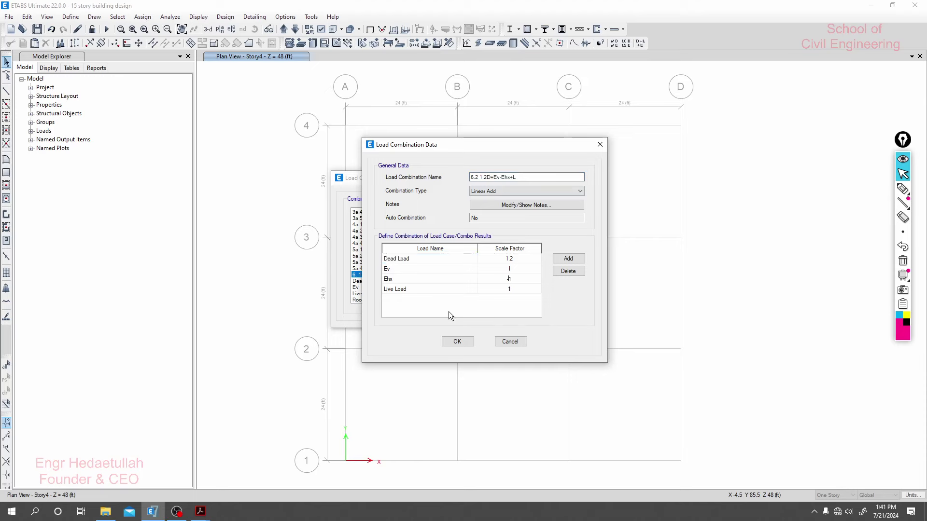
left_click(466, 346)
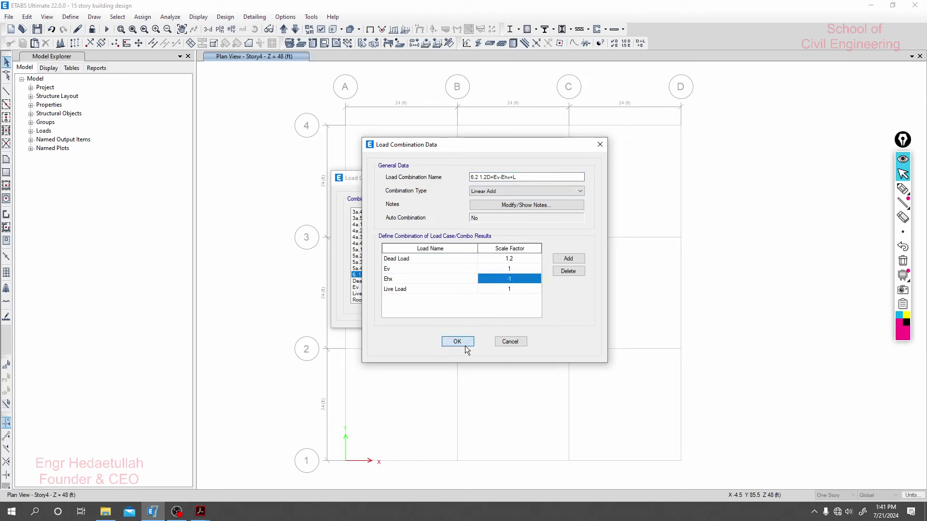
left_click(456, 341)
Rename the original combination 6 as 6.1 1.2D+Ev+Ehx+L
left_click(369, 275)
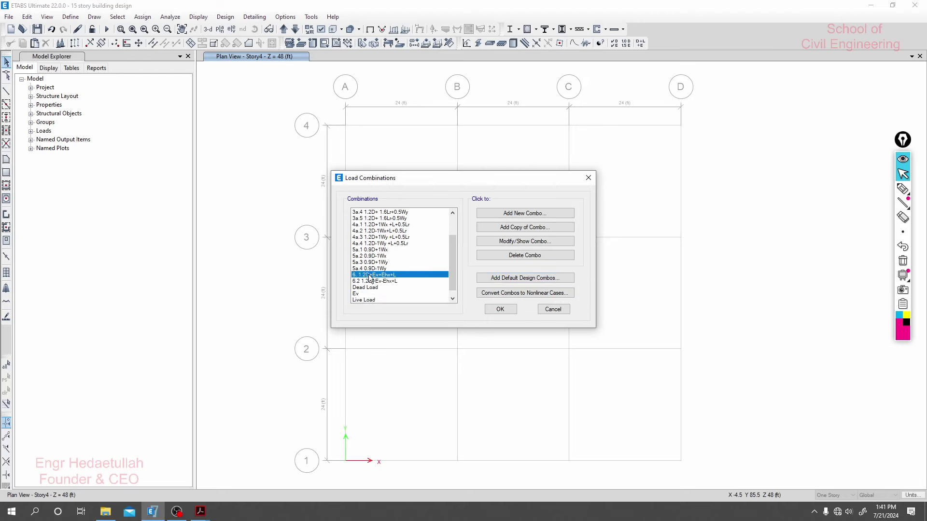
double_click(369, 275)
key("Right")
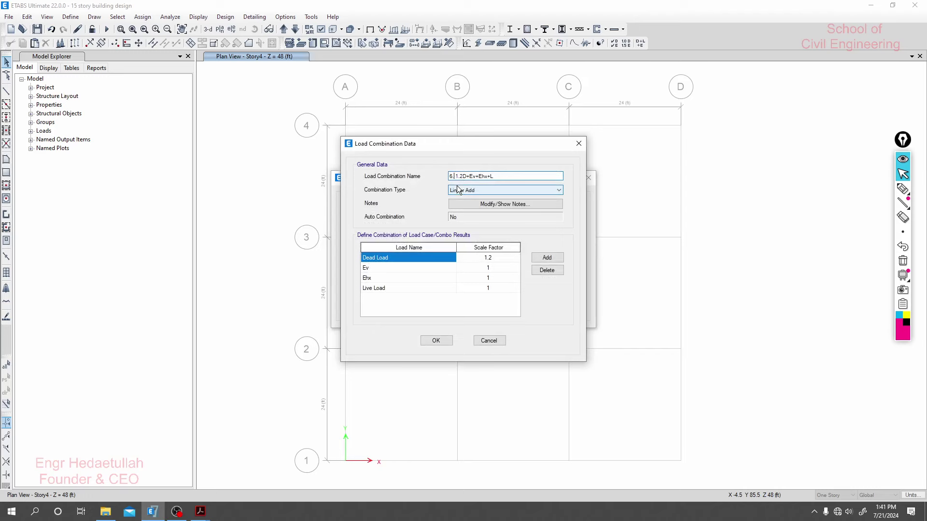
type(". 1")
key("BackSpace")
left_click(435, 340)
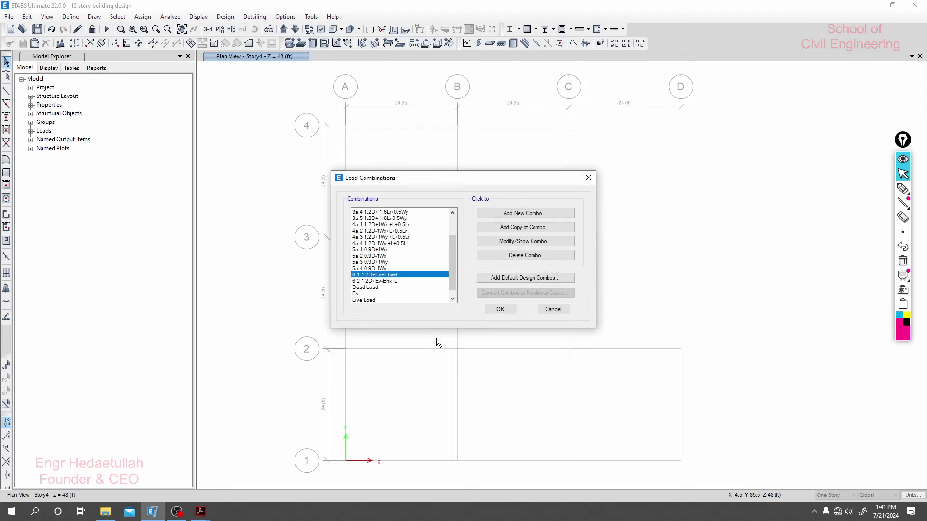
Make a copy of combination 6.1 and name it 6.3 1.2D+Ev+Ehy+L
left_click(528, 229)
key("End")
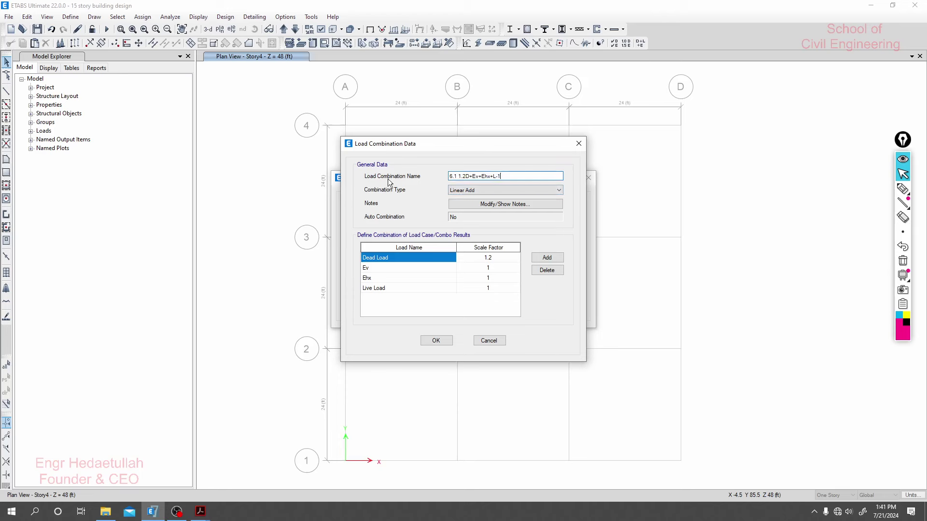
key("shift+Home")
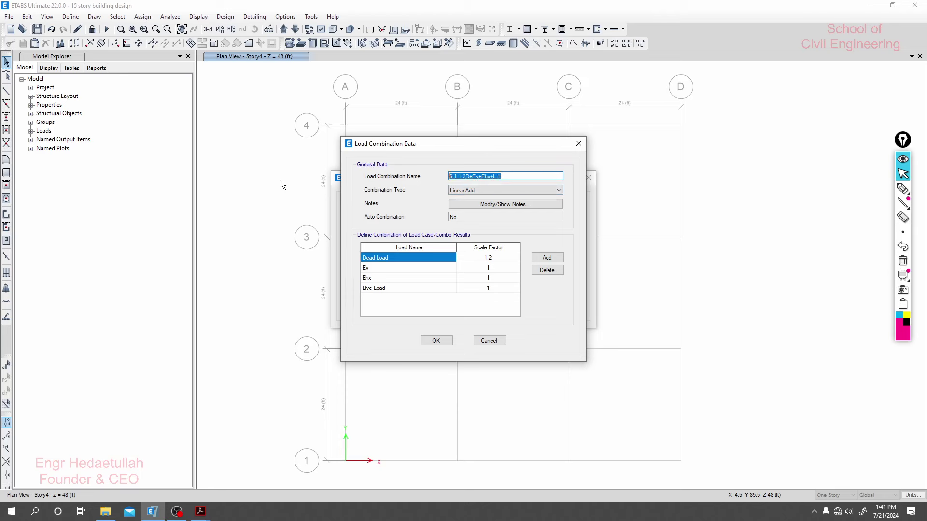
key("End")
key("BackSpace")
key("BackSpace")
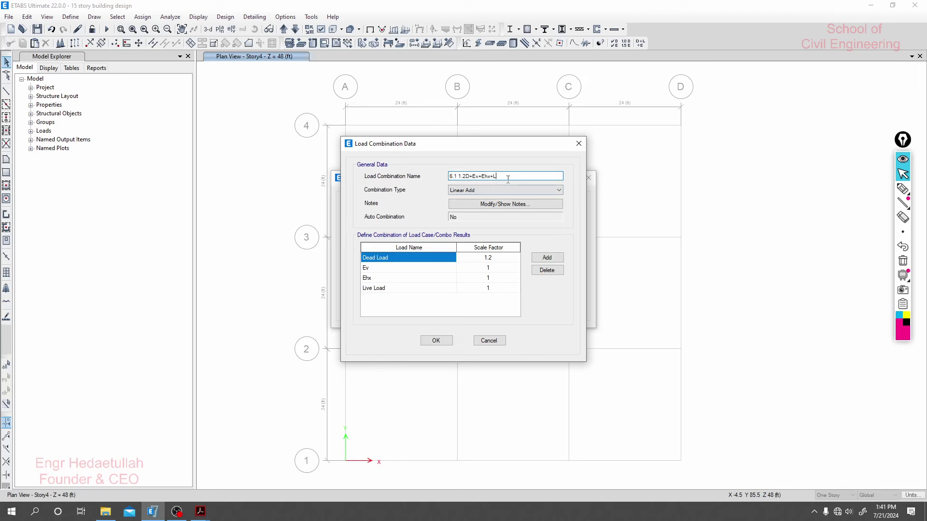
left_click(457, 176)
left_click_drag(457, 178, 455, 179)
type("y")
left_click(505, 176)
Replace the Ehx load with Ehy in combination 6.3 and save it
left_click(407, 269)
left_click(424, 268)
left_click(424, 278)
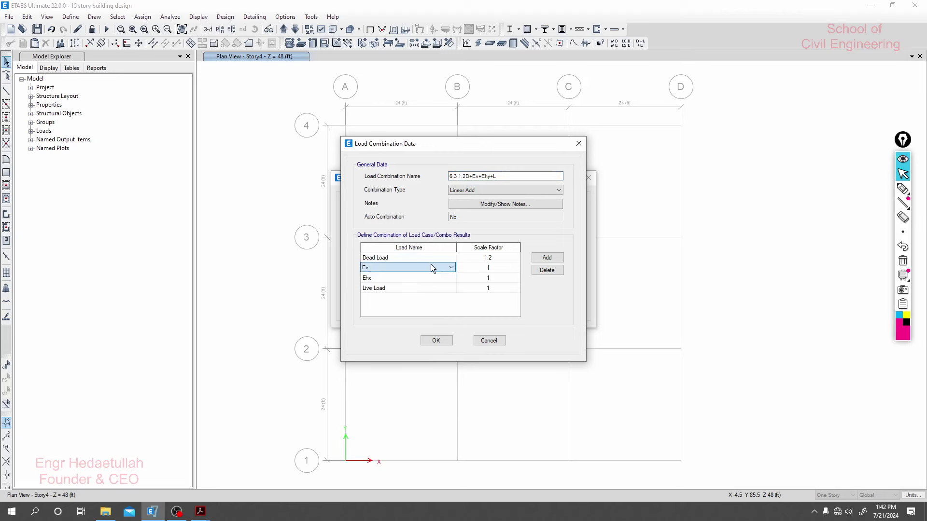
left_click(429, 278)
left_click(434, 278)
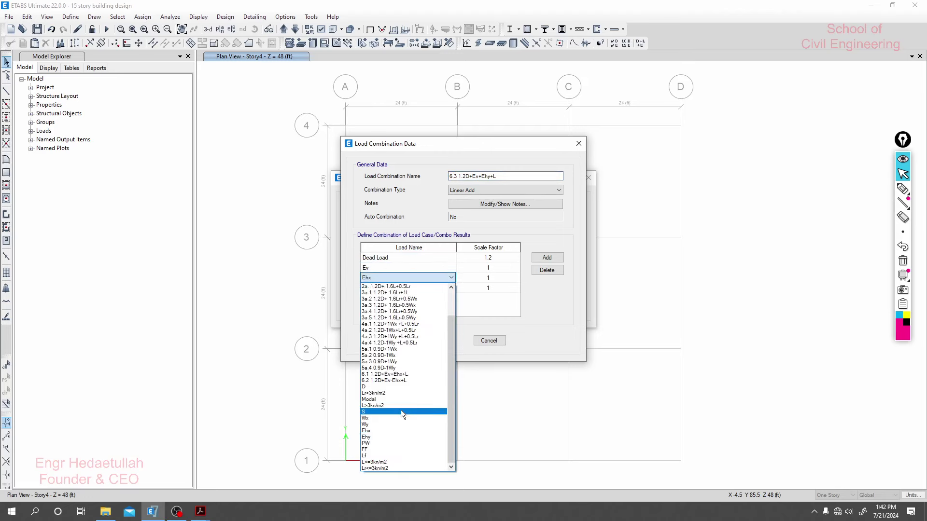
left_click(385, 436)
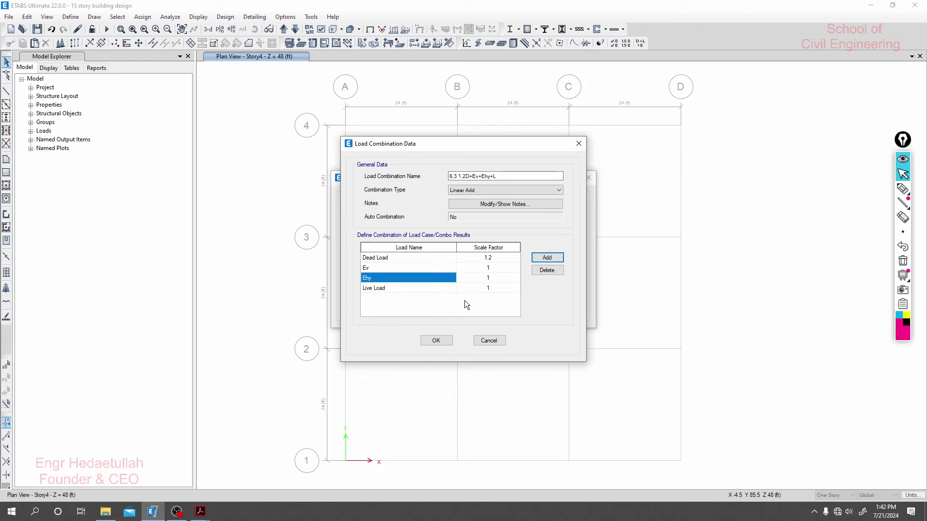
left_click(491, 279)
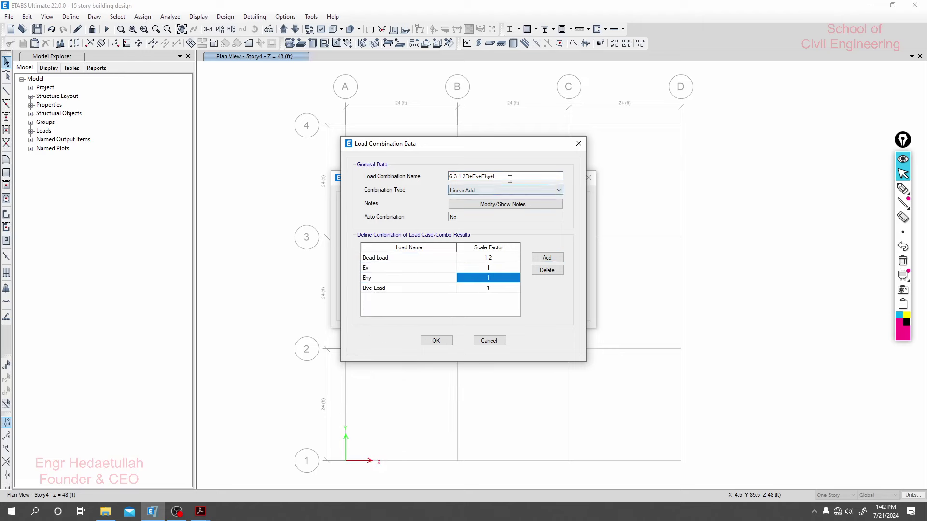
left_click_drag(497, 176, 435, 176)
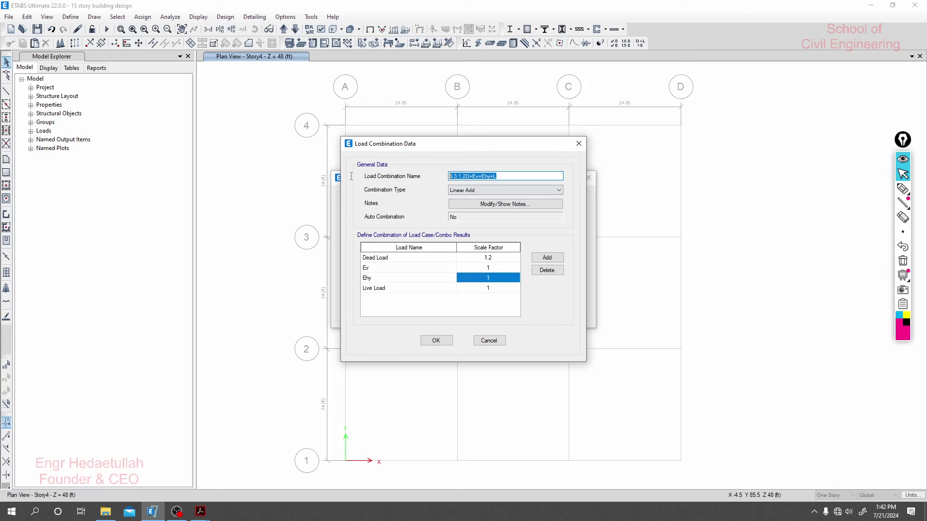
left_click(441, 339)
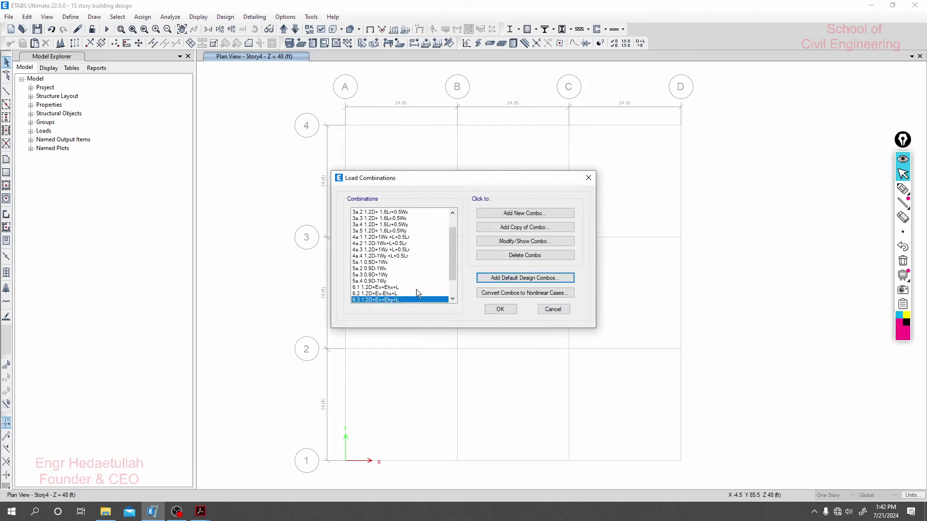
Make a copy of combination 6.3 and name it 6.4 1.2D+Ev-Ehy+L
scroll(422, 288, "down", 1)
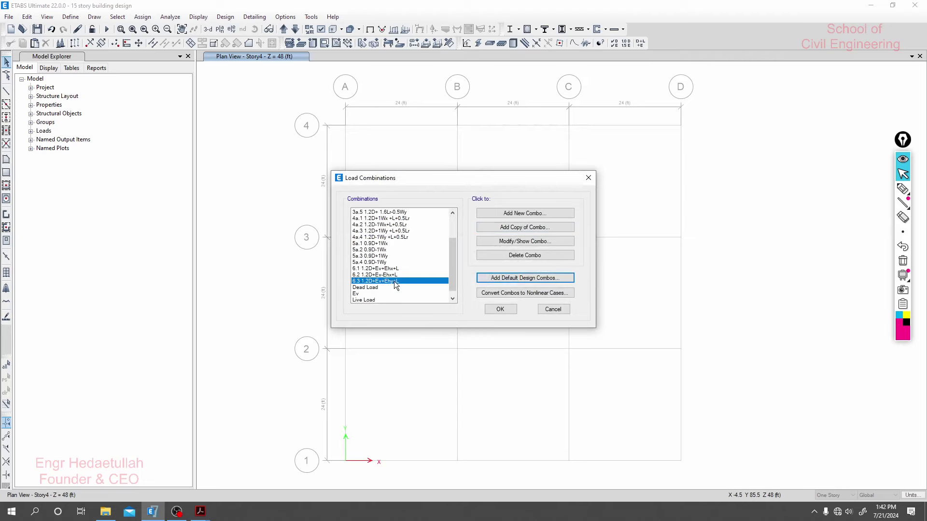
left_click(530, 225)
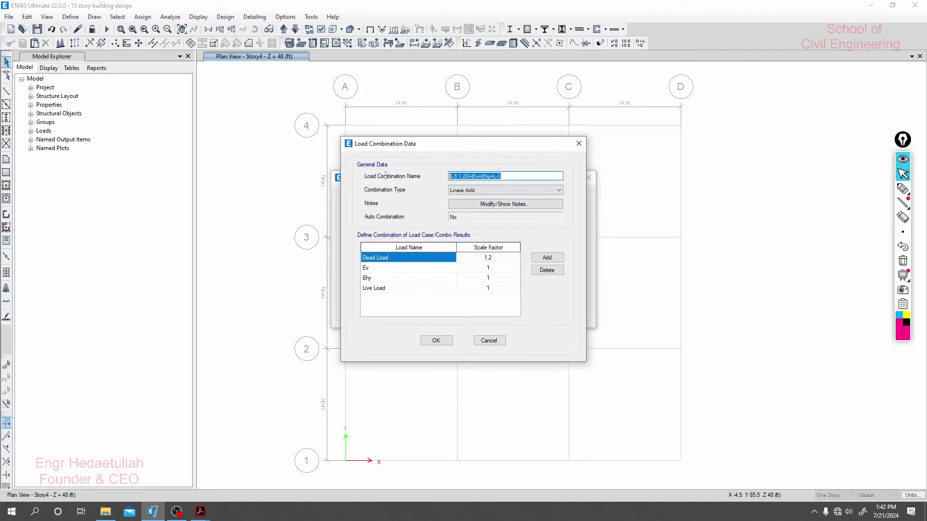
left_click(452, 175)
left_click_drag(459, 176, 455, 176)
type("4")
type("-")
Set the Ehy scale factor to -1 in combination 6.4 and save it
left_click(491, 276)
left_click(486, 277)
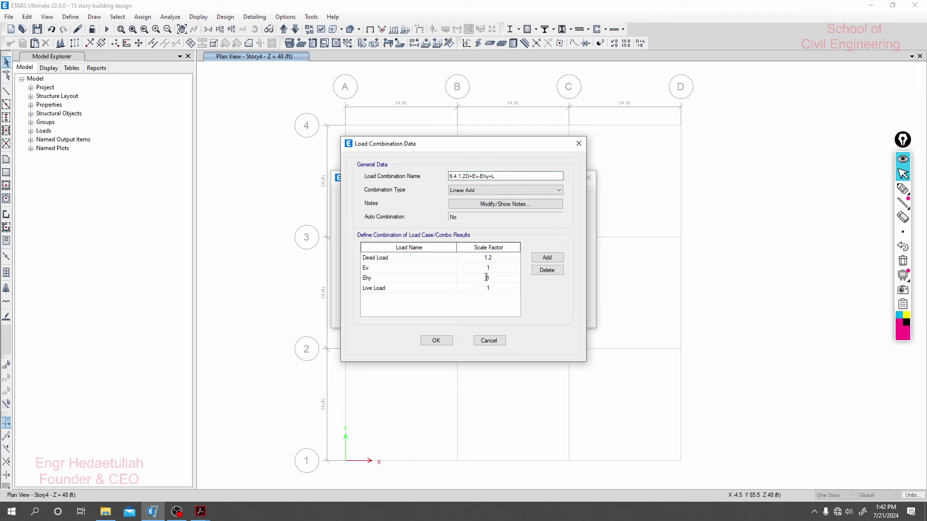
type("-")
left_click(447, 338)
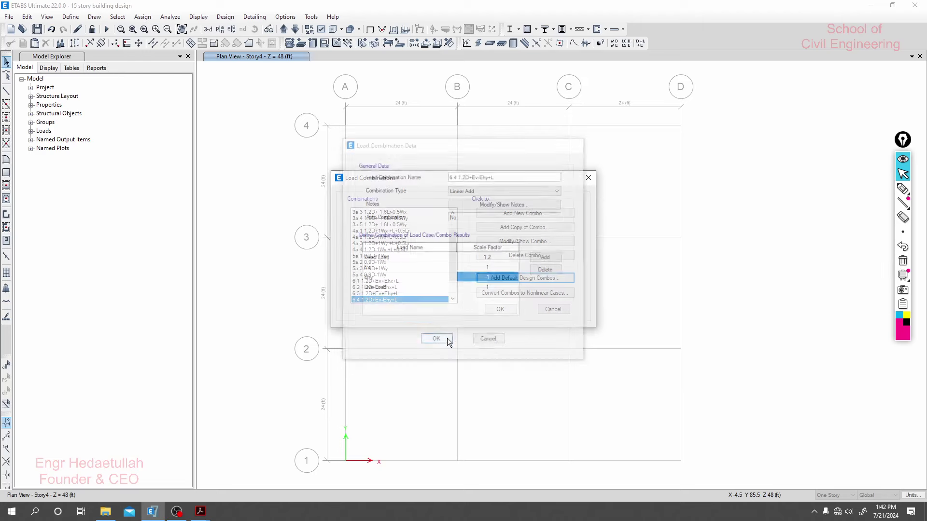
scroll(404, 290, "down", 2)
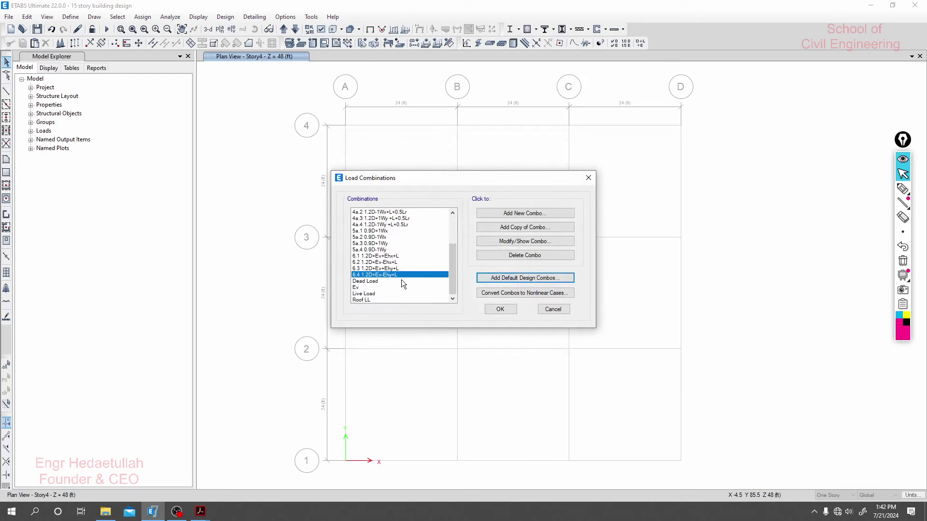
left_click(392, 262)
left_click(391, 269)
left_click(390, 275)
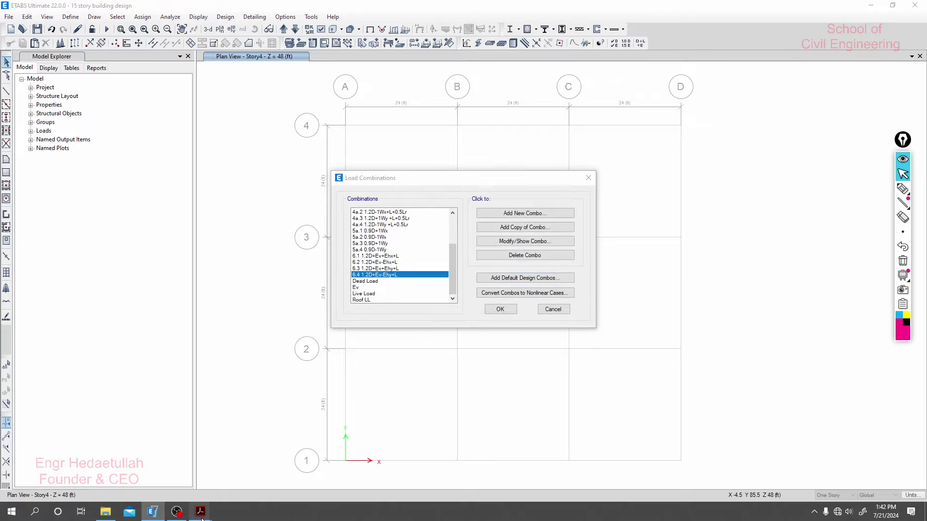
Switch to the ASCE-SEI 7-22 PDF in Adobe Acrobat and compare seismic combinations 6 and 7 in Section 2.3.6
mouse_move(201, 511)
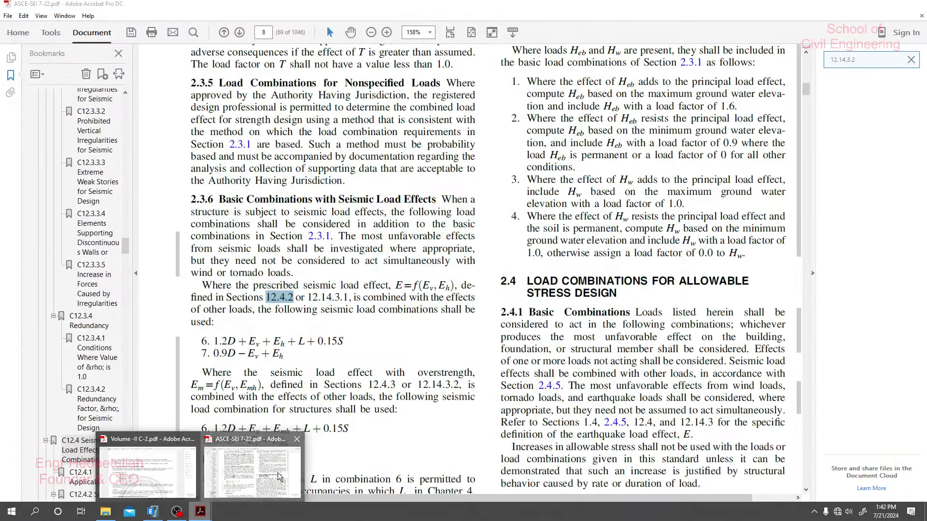
left_click(277, 473)
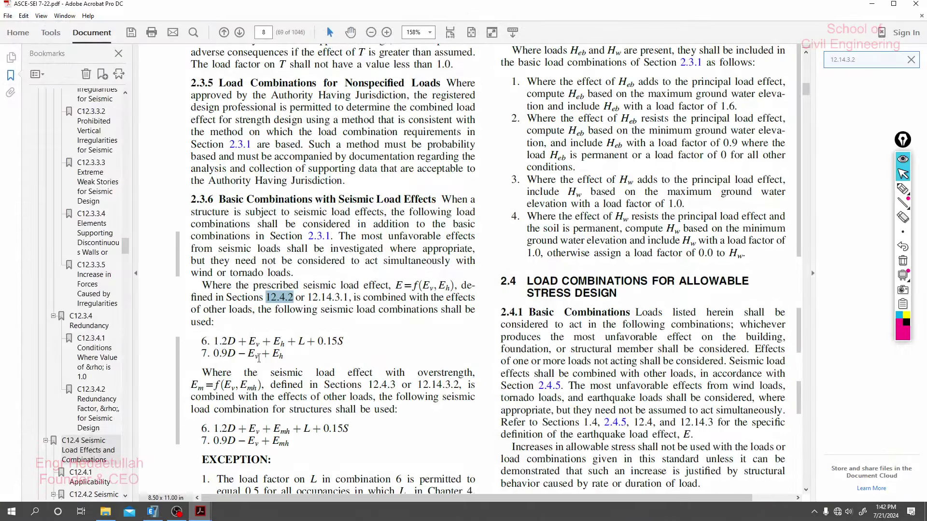
scroll(246, 361, "down", 1)
left_click_drag(212, 333, 252, 330)
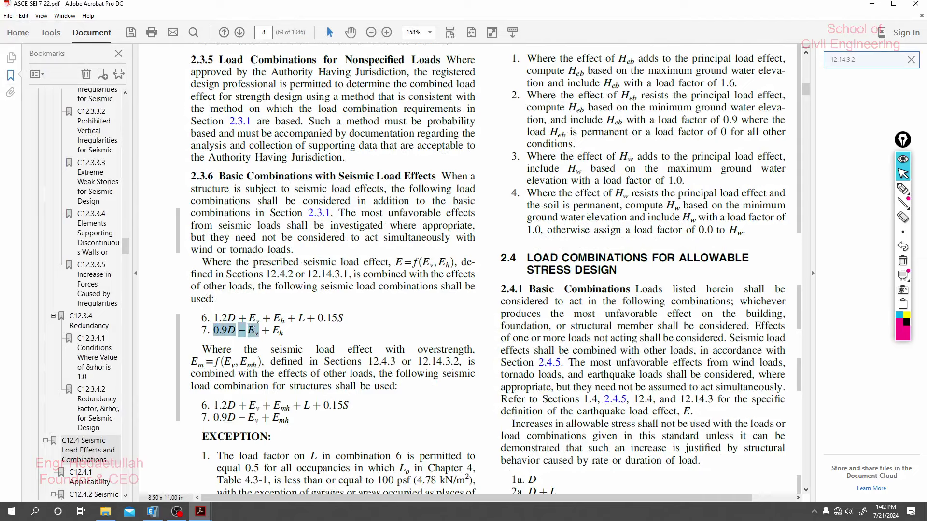
left_click(214, 331)
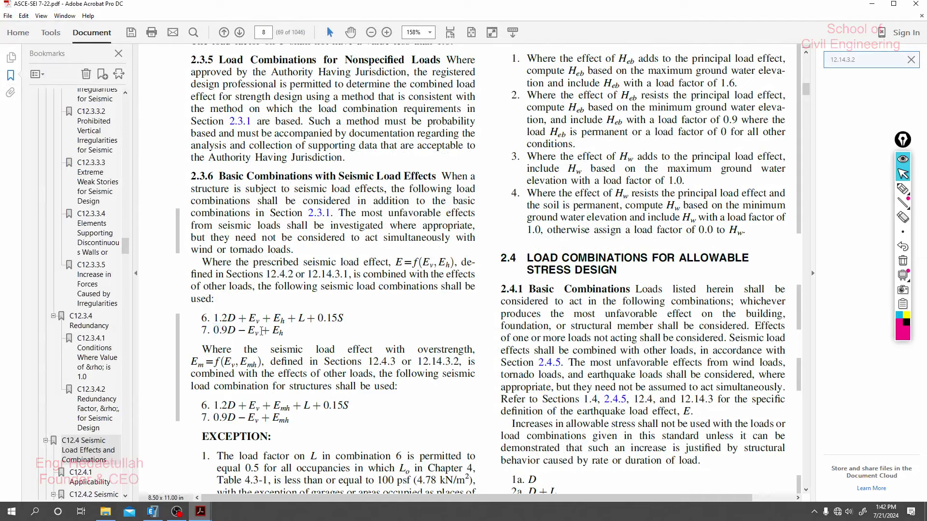
left_click_drag(261, 331, 248, 332)
left_click(265, 334)
double_click(249, 331)
left_click(265, 327)
double_click(255, 318)
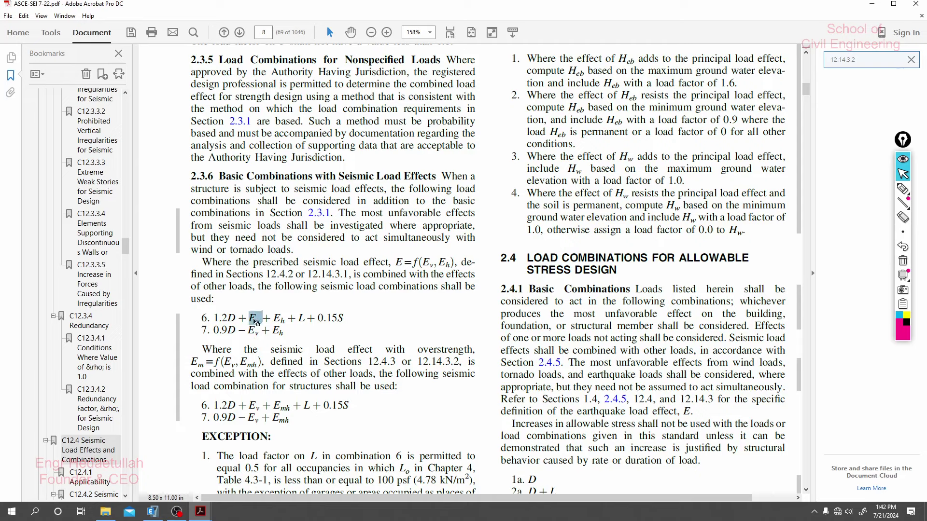
double_click(206, 319)
mouse_move(249, 318)
left_mouse_down()
mouse_move(264, 322)
mouse_move(249, 336)
left_mouse_up()
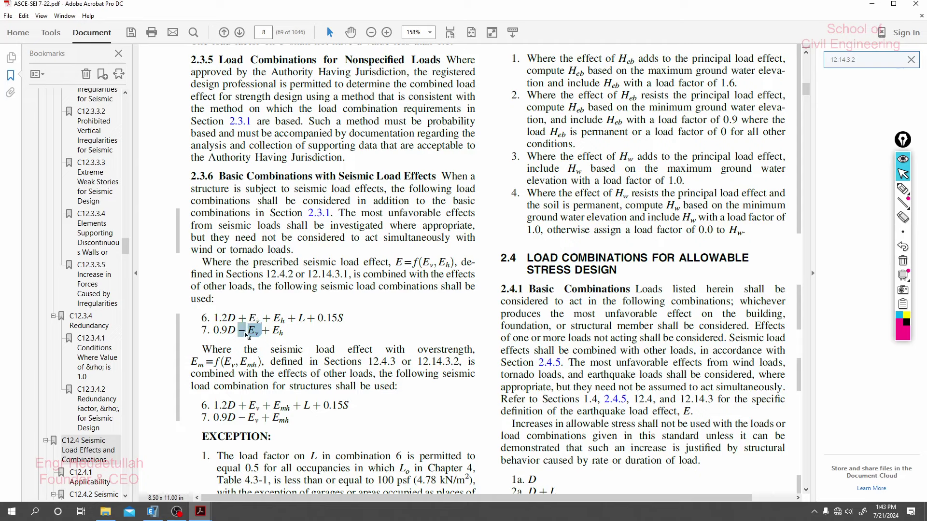
left_click(253, 355)
left_click_drag(213, 330, 299, 318)
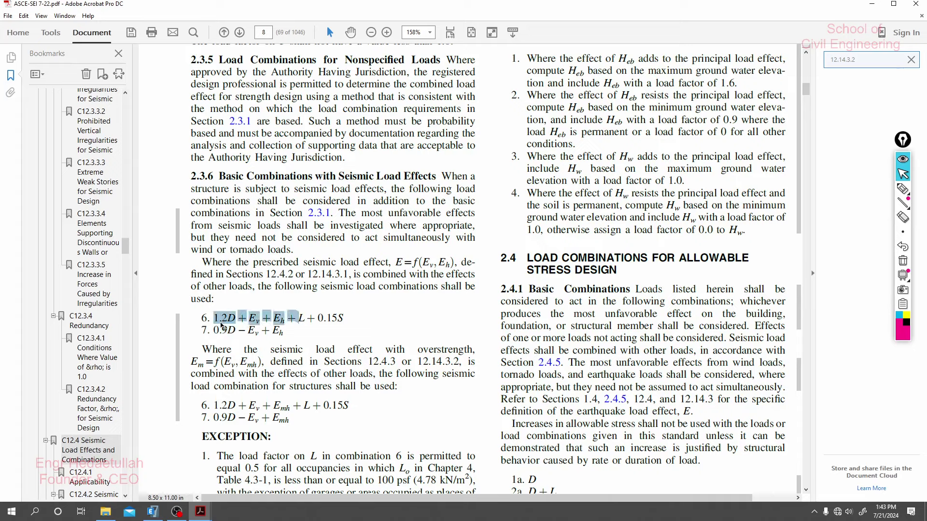
left_click(223, 327)
Start a new load combination in ETABS and copy the combination 7 expression from Section 2.3.6 of the ASCE-SEI 7-22 PDF
left_click(154, 512)
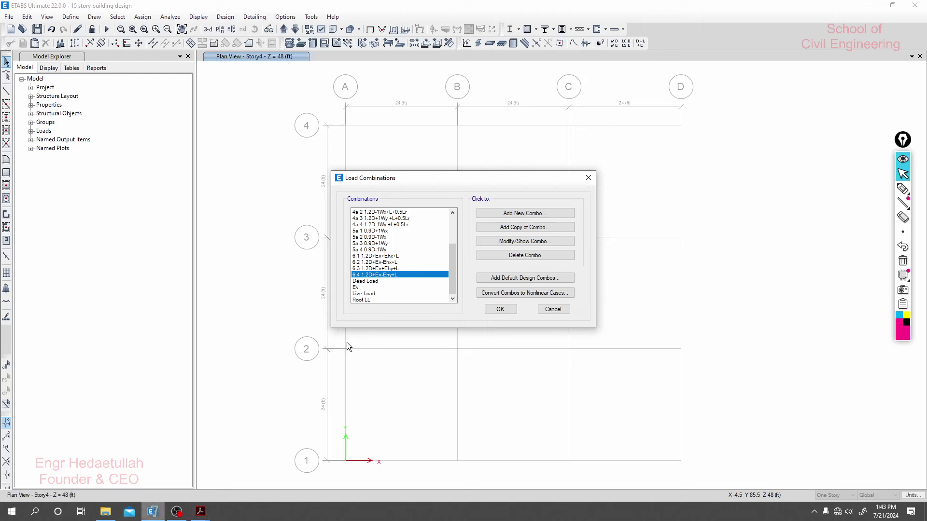
left_click(511, 214)
left_click(200, 511)
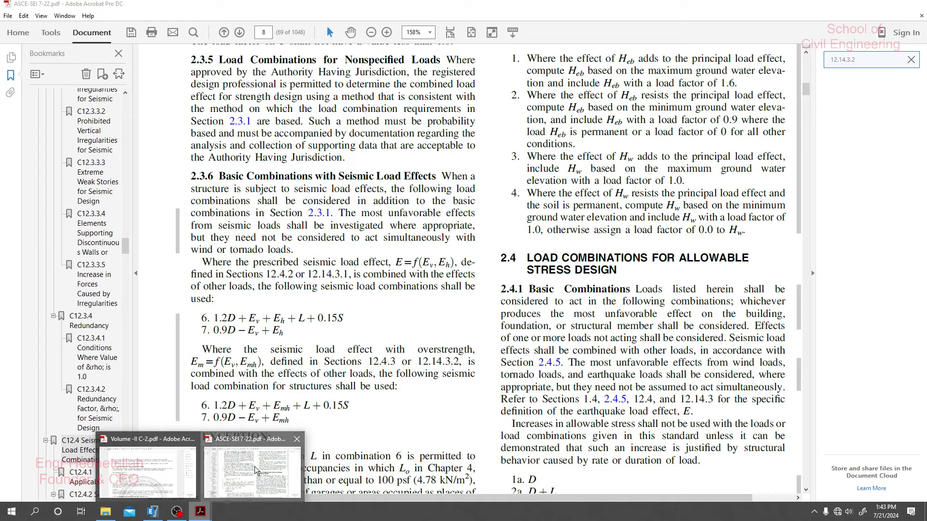
left_click(252, 471)
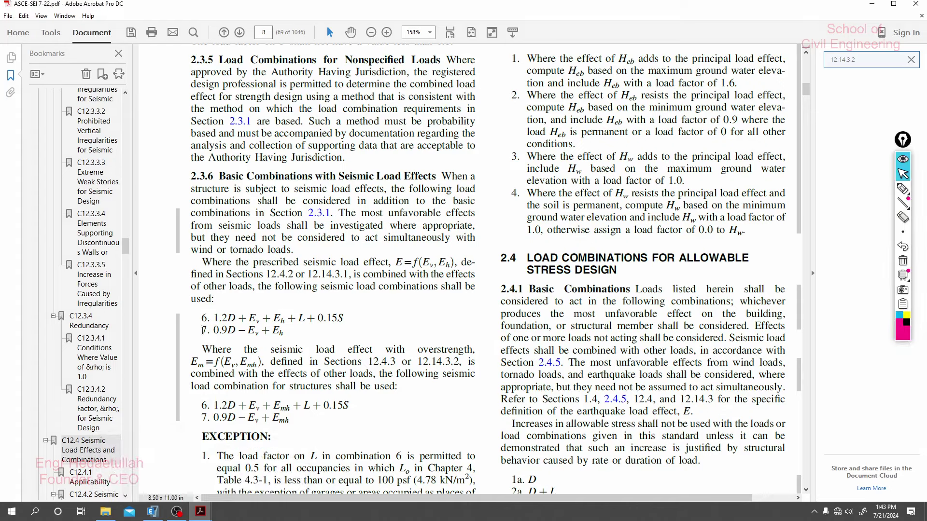
left_click_drag(203, 330, 292, 334)
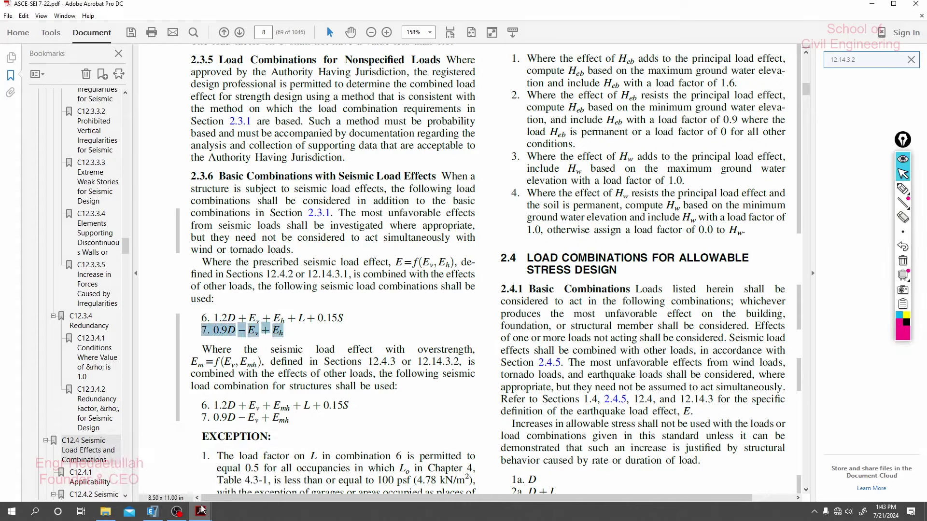
mouse_move(200, 511)
mouse_move(170, 472)
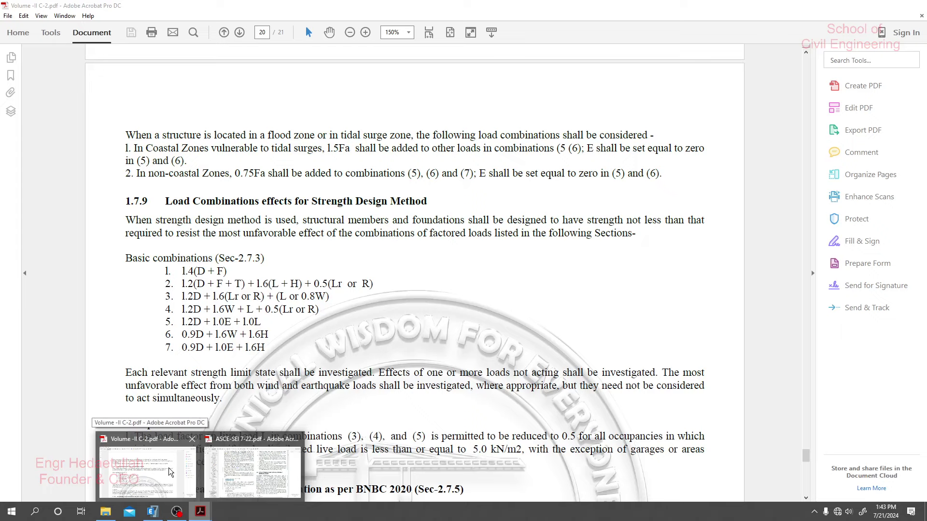
Return to ETABS and name the new combination 7.1 0.9D − Ev + Eh, using the copied expression
left_click(152, 512)
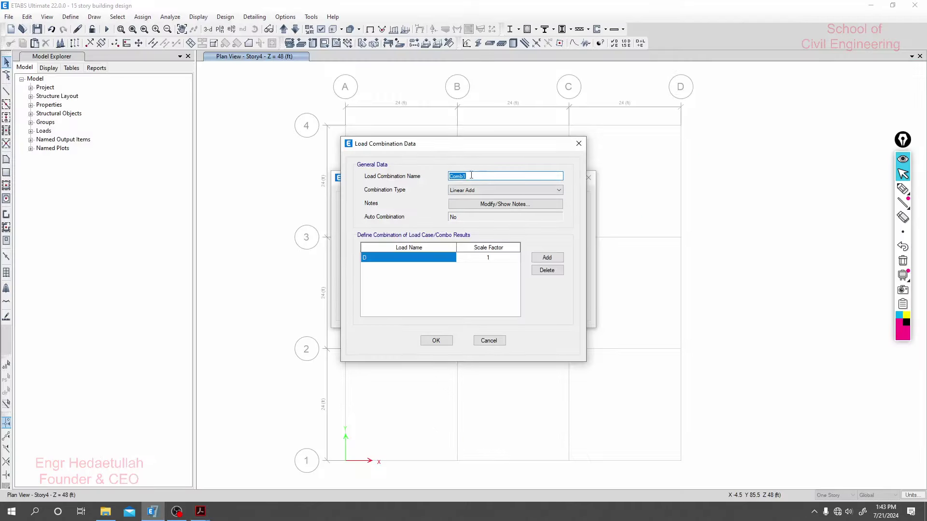
right_click(455, 175)
left_click(488, 219)
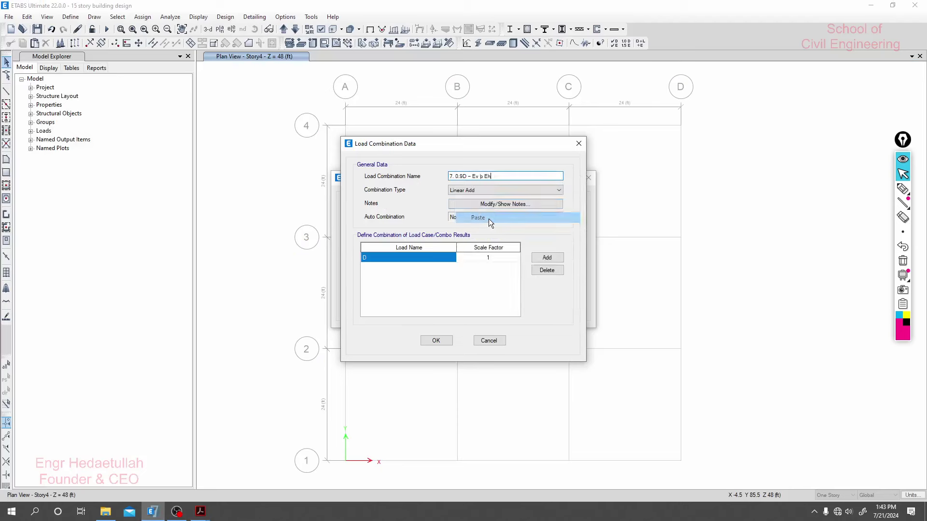
double_click(481, 176)
type("+")
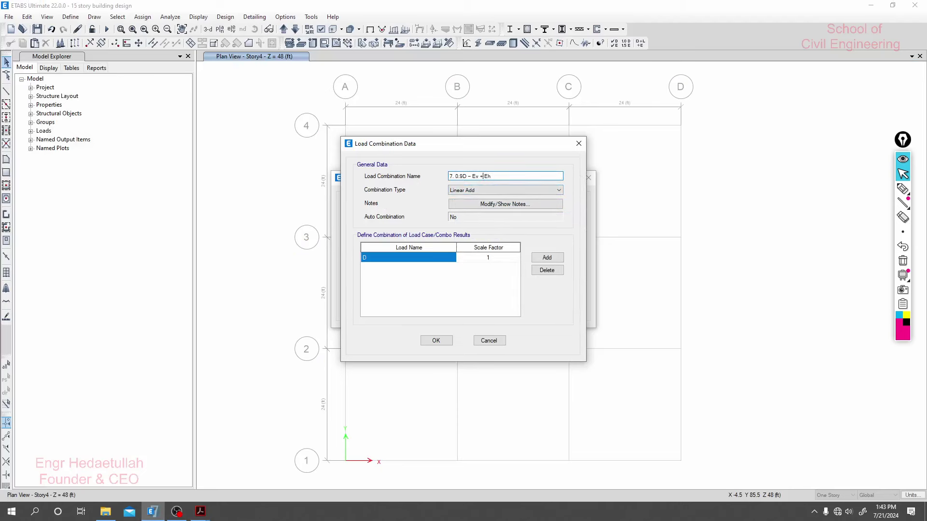
type("1")
key("Delete")
Use Dead Load as the first load of combination 7.1 with a scale factor of 0.9
left_click(450, 258)
left_click(451, 257)
scroll(411, 280, "up", 2)
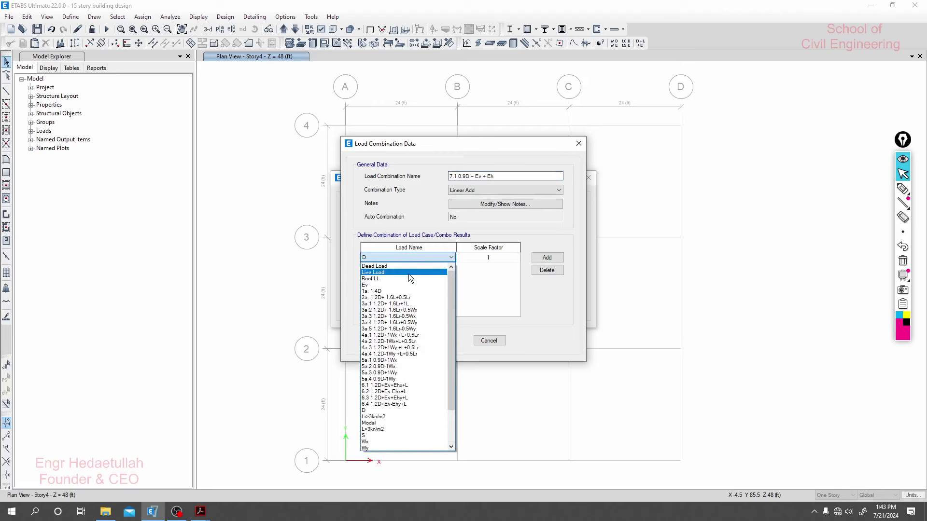
left_click(404, 266)
left_click(470, 256)
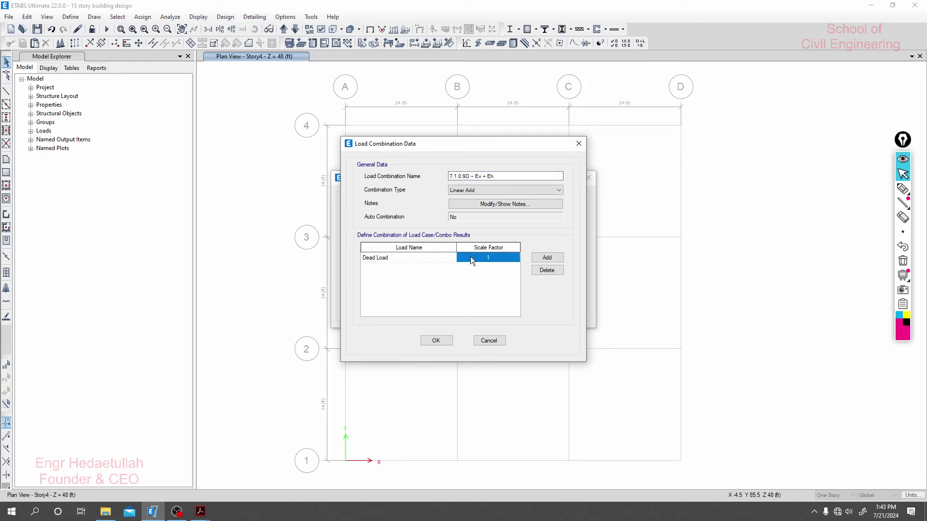
type("0.9")
Add Ev as the second load of combination 7.1 with a scale factor of -1 and save the combination
left_click(546, 257)
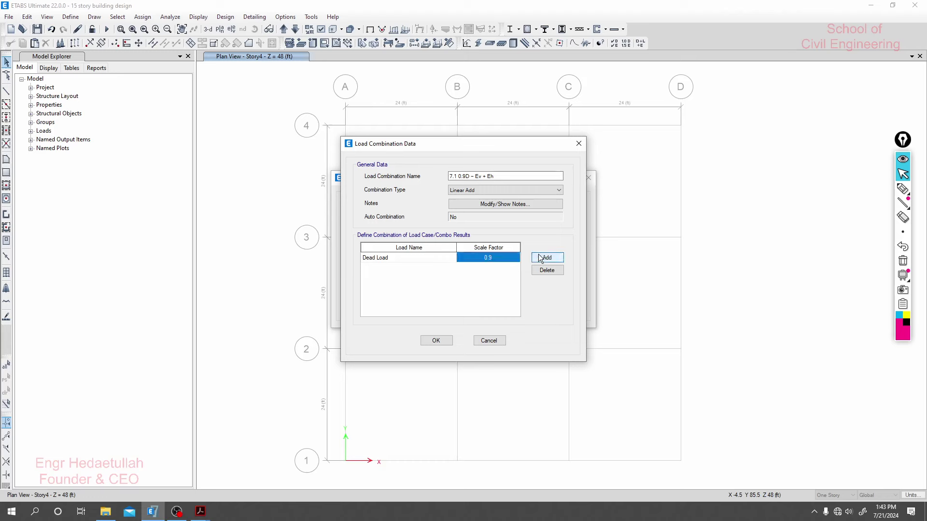
left_click(453, 267)
scroll(405, 324, "up", 3)
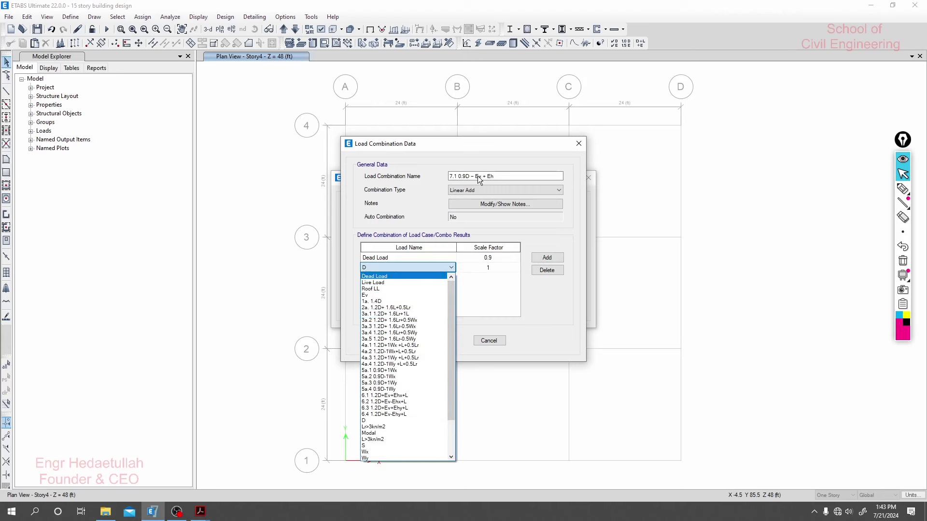
left_click(389, 293)
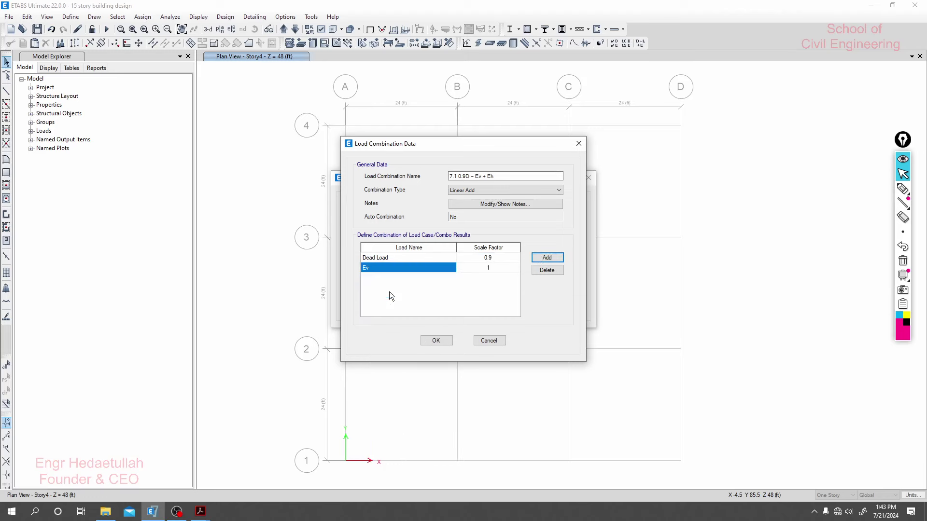
left_click(485, 265)
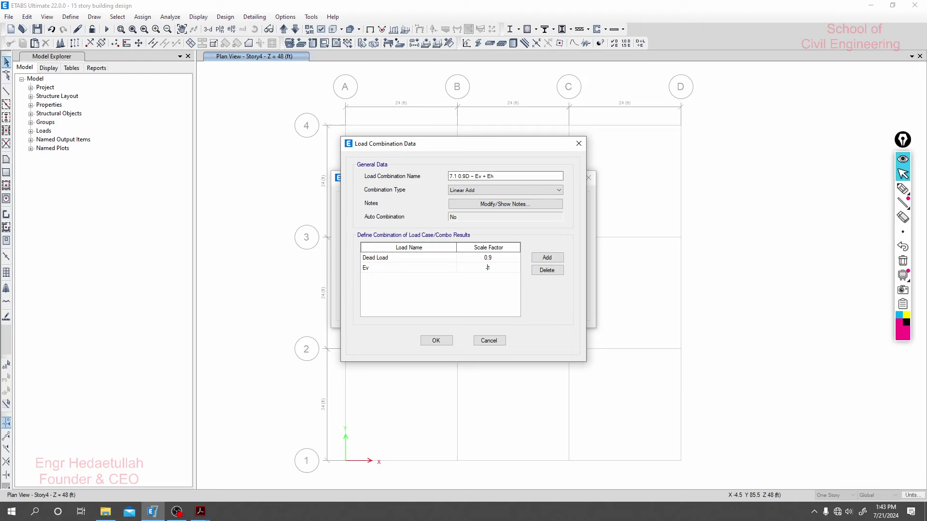
left_click(428, 341)
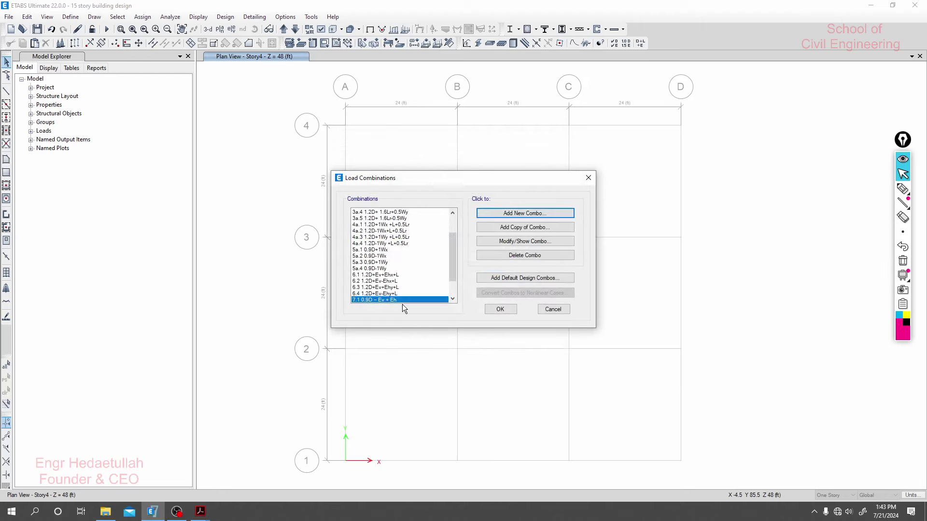
Reopen combination 7.1 0.9D − Ev + Eh for editing and add Ehx as its third load
scroll(401, 276, "down", 2)
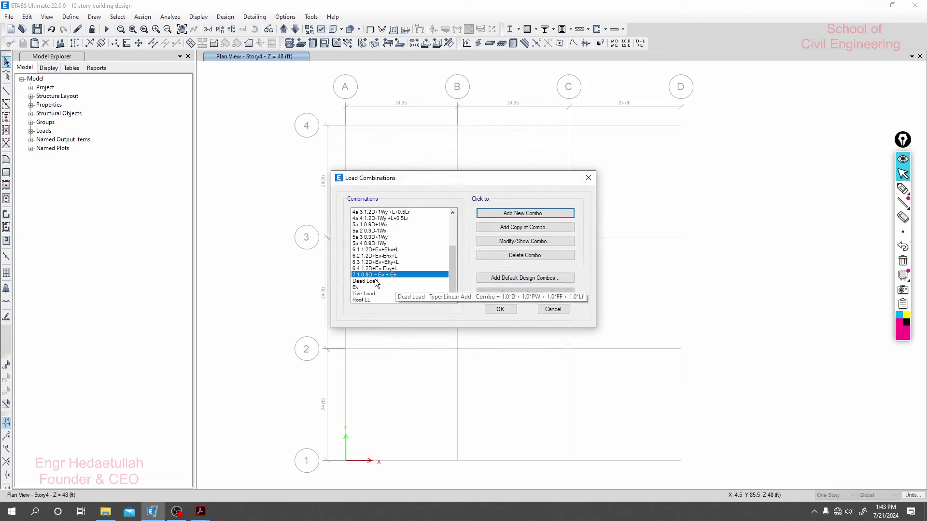
double_click(381, 276)
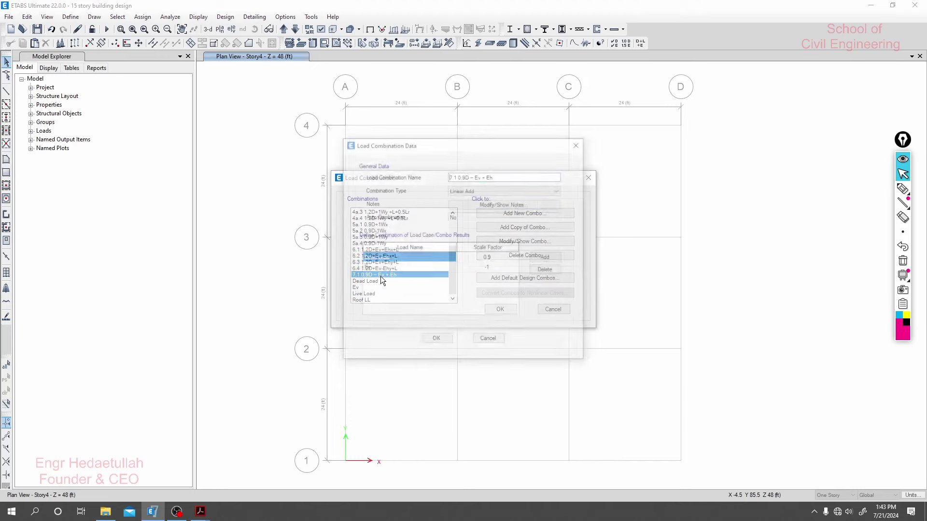
left_click(477, 269)
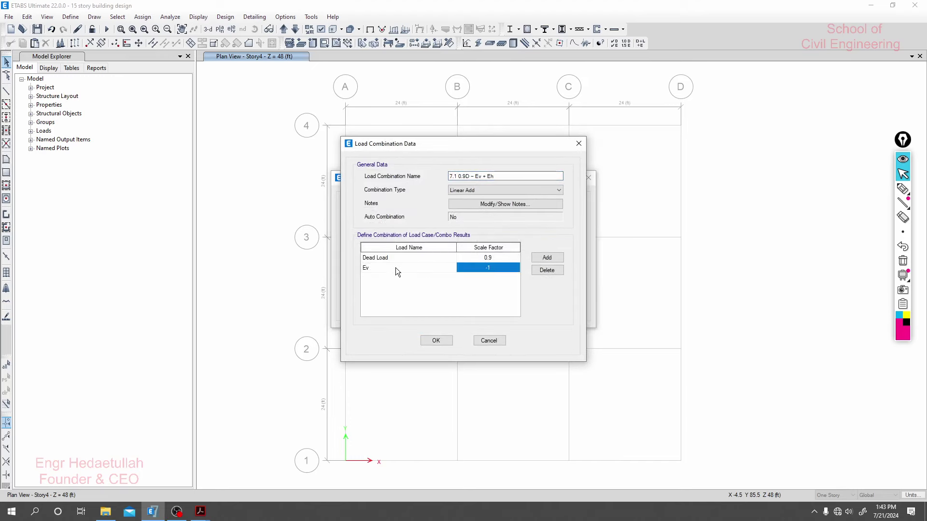
left_click(546, 258)
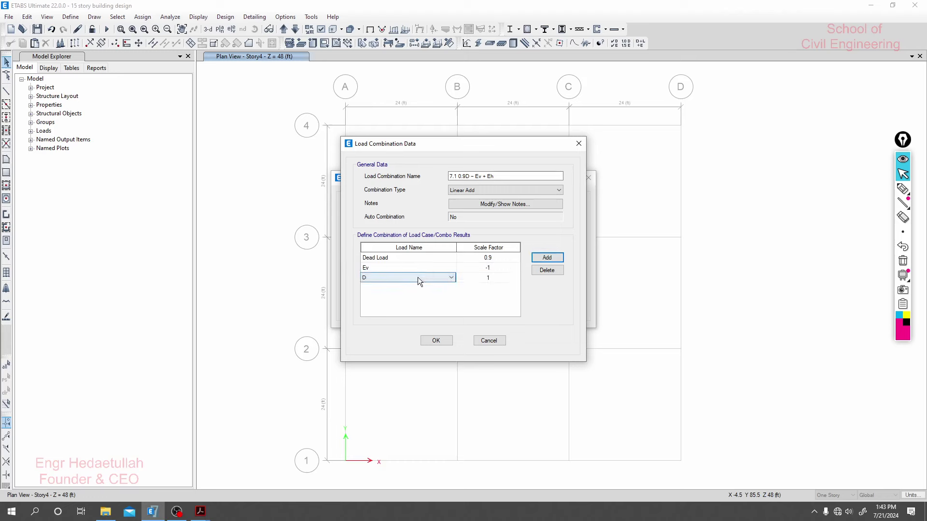
left_click(497, 177)
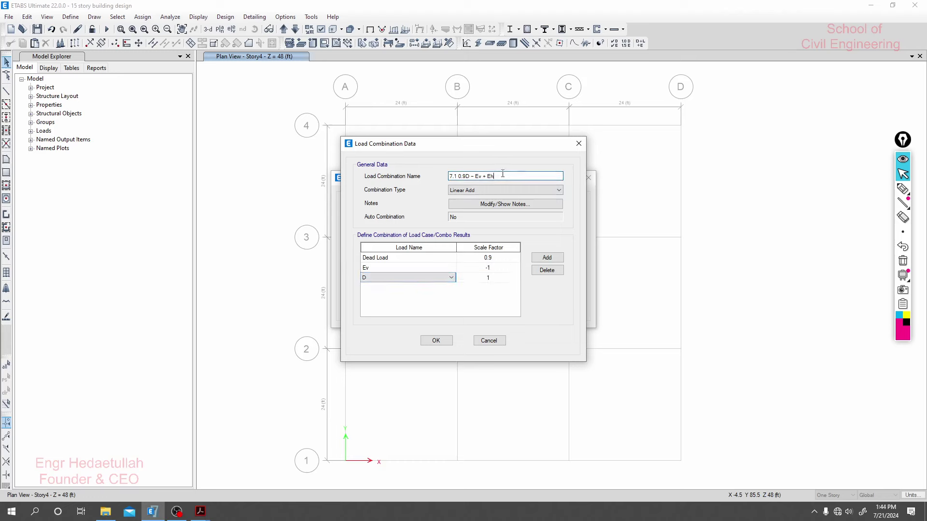
left_click(441, 276)
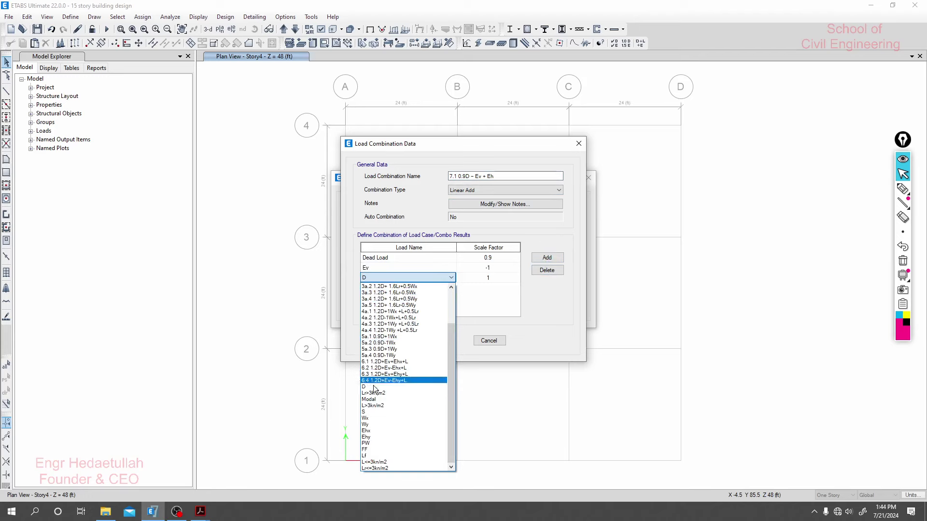
left_click(375, 430)
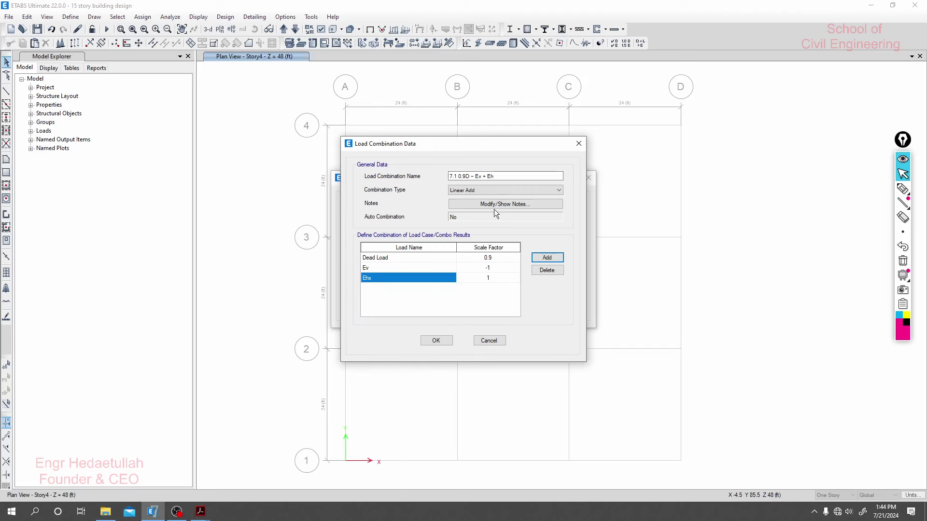
Rename the combination 7.1 0.9D − Ev + Ehx, leave the Ehx scale factor at 1, and save it
left_click(506, 176)
left_click(507, 175)
left_click(488, 278)
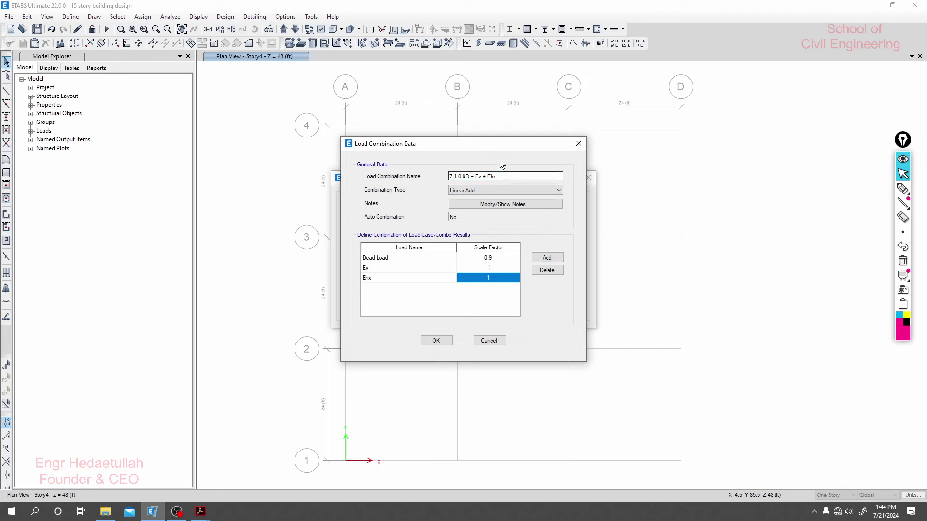
left_click(502, 176)
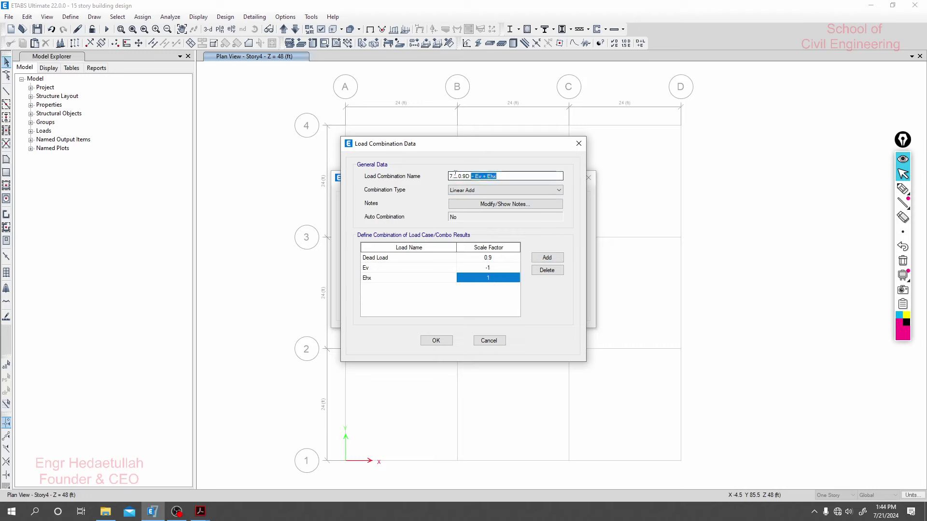
left_click(444, 341)
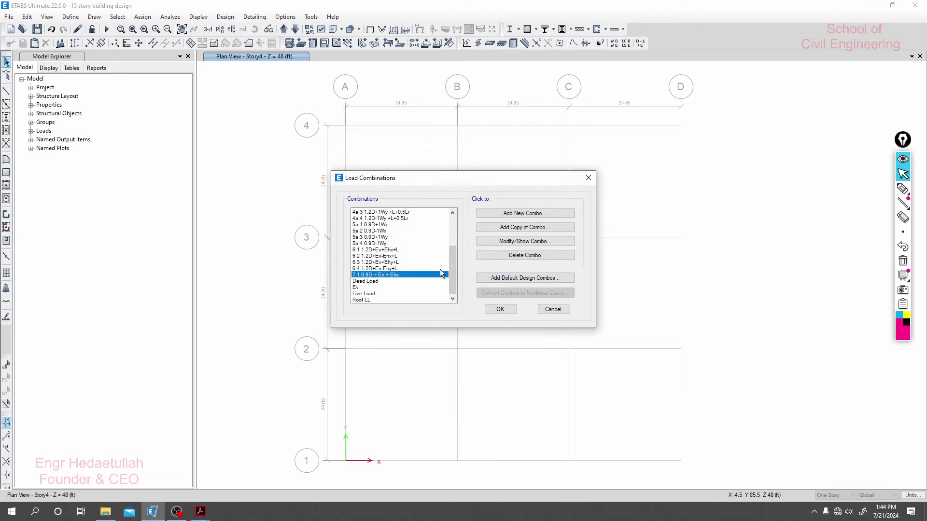
Copy combination 7.1 as 7.2 0.9D−Ev+Ehx and set the Ehx scale factor to -1
left_click(525, 226)
key("End")
key("BackSpace")
key("BackSpace")
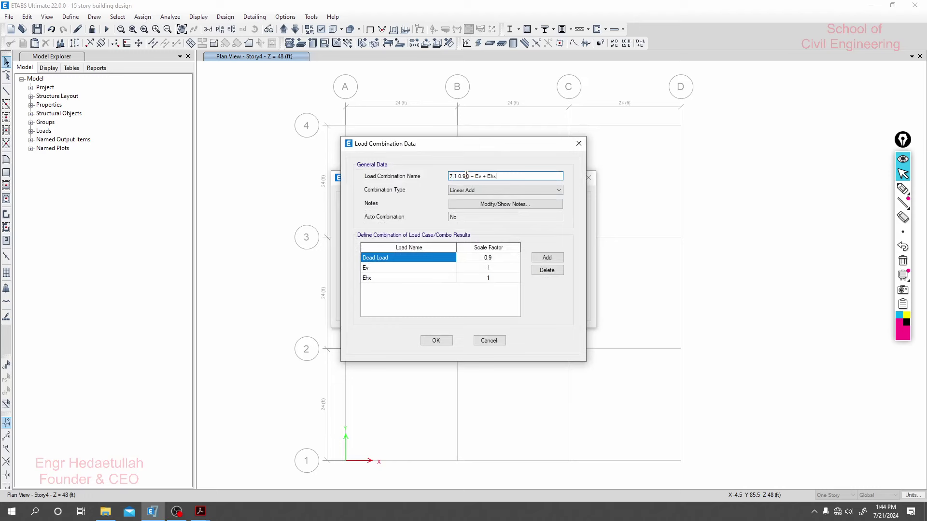
double_click(456, 176)
type("2")
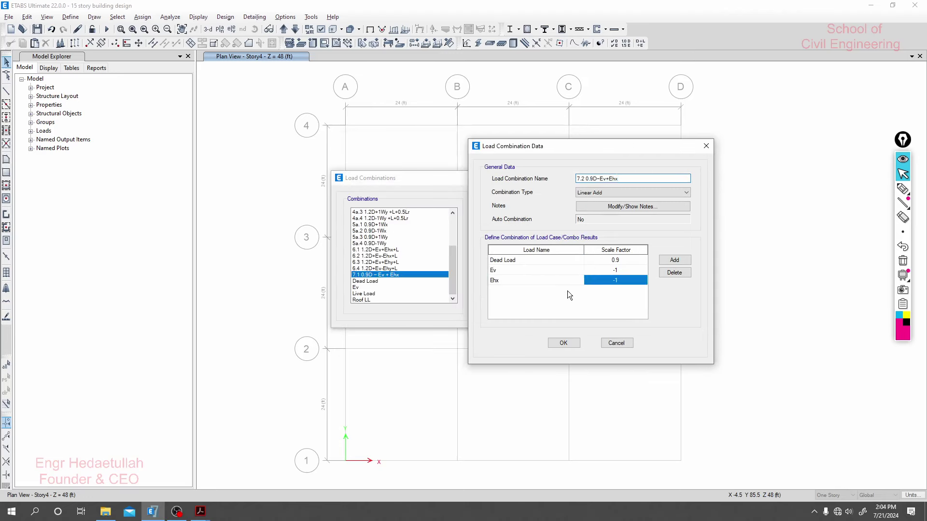
Copy the current combination name for reuse, then rename the combination 7.2 0.9D−Ev-Ehx and save it
left_click_drag(620, 178, 576, 178)
key("ctrl+c")
left_click(565, 346)
left_click(607, 178)
key("BackSpace")
type("-")
left_click(562, 343)
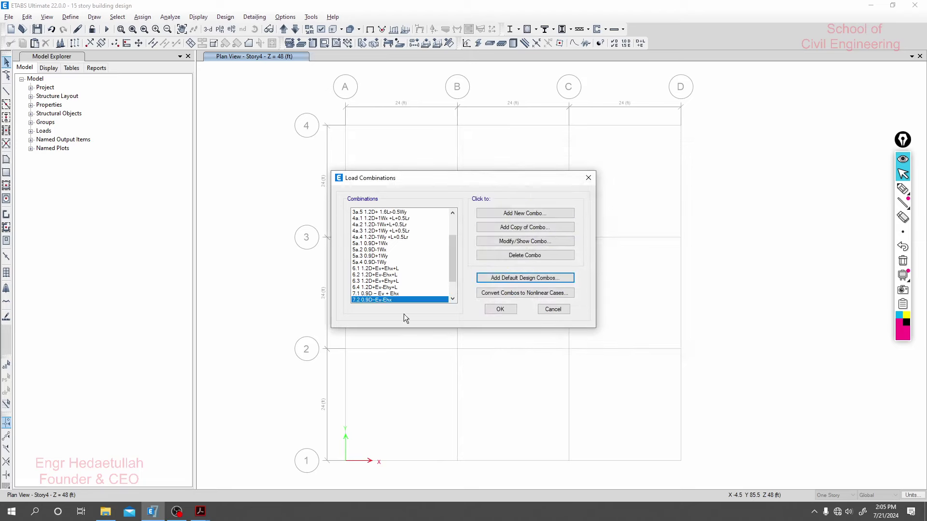
Create a copy of combination 7.2 and name it 7.33 0.9D−Ev+Ehy, based on the copied name
left_click(526, 232)
left_click_drag(490, 176, 448, 177)
key("ctrl+v")
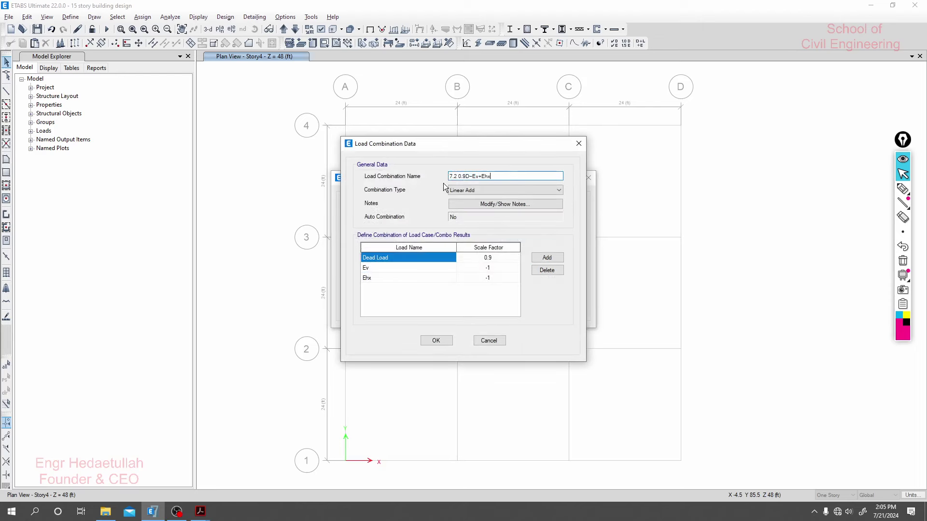
left_click(454, 176)
key("BackSpace")
type("33")
type("y")
Replace the Ehx load in combination 7.33 with Wy at a scale factor of 1 and save the combination
left_click(439, 280)
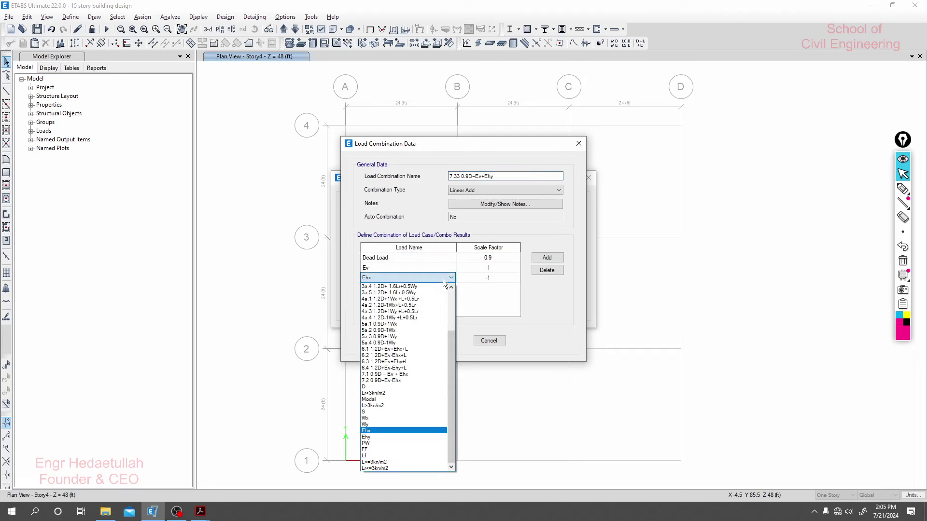
left_click(381, 424)
left_click(486, 280)
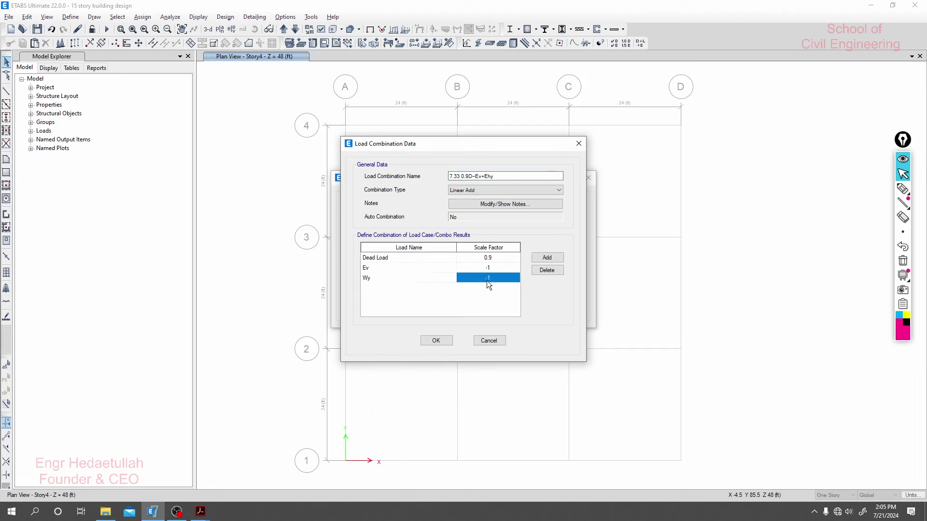
left_click(486, 280)
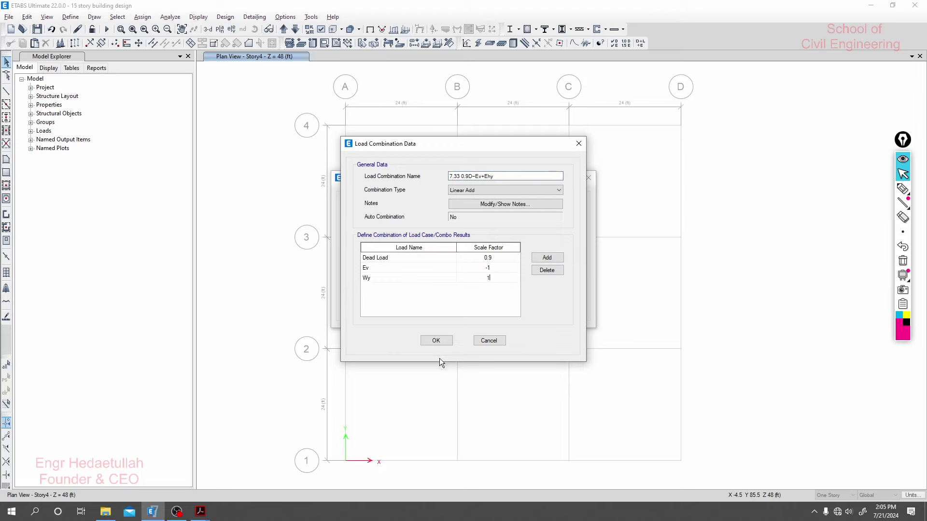
type("1")
left_click(434, 341)
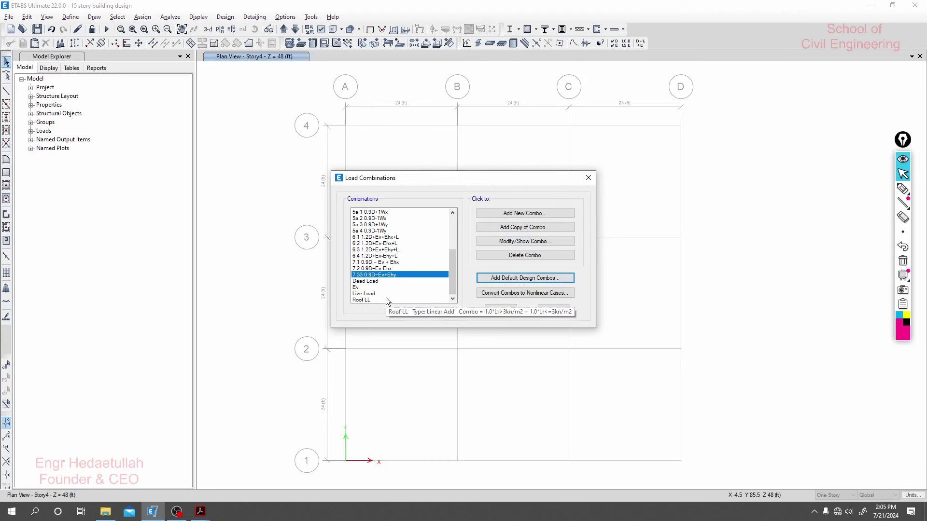
Create a copy of combination 7.33 and name it 7.4 0.9D−Ev-Ehy
left_click(523, 230)
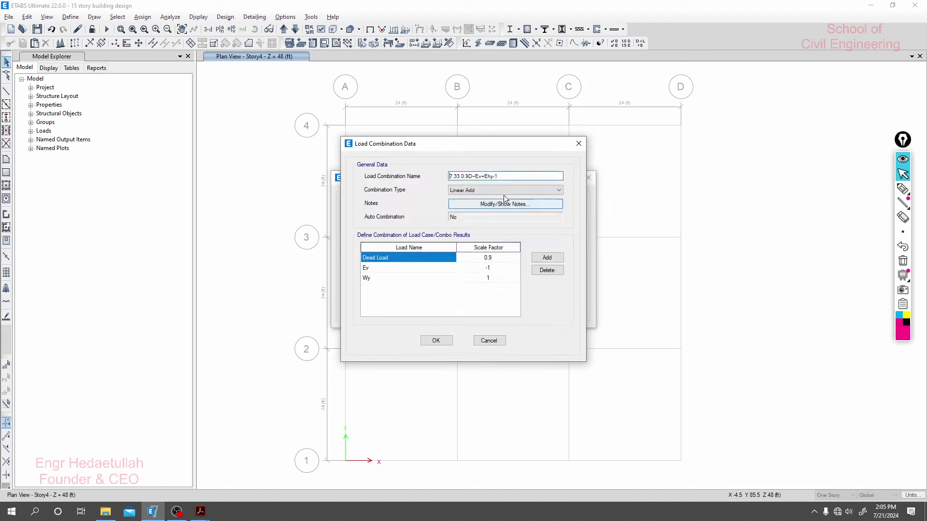
double_click(483, 176)
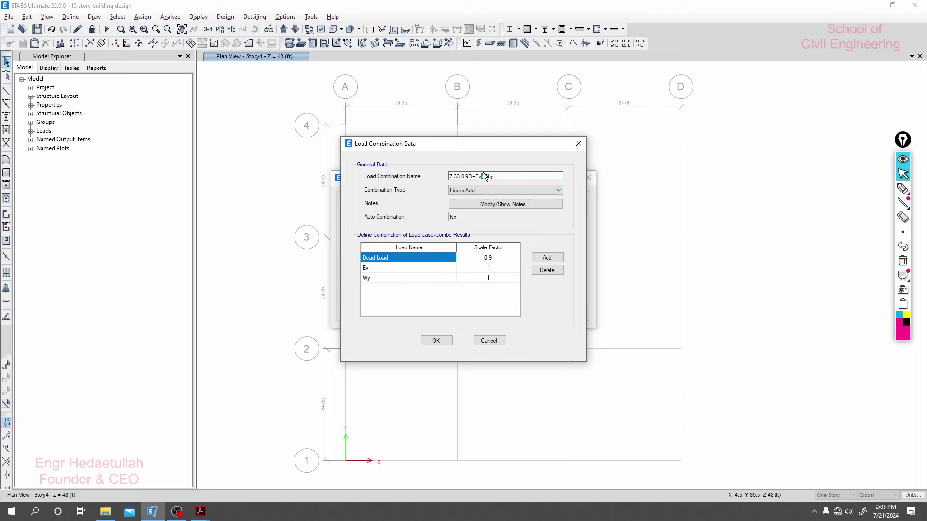
type("-")
left_click_drag(460, 176, 454, 176)
type("4")
left_click_drag(450, 142, 510, 145)
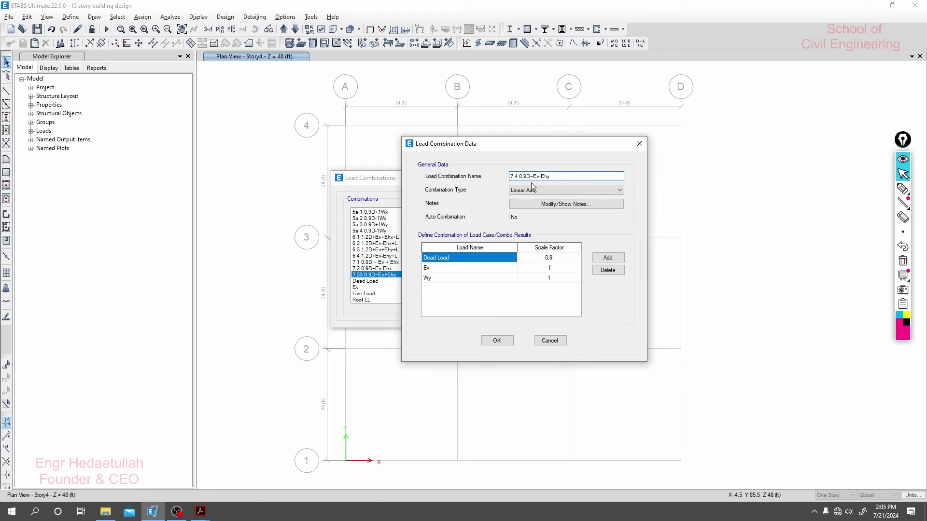
Set the Wy scale factor in combination 7.4 to -1 and save the combination
left_click(543, 277)
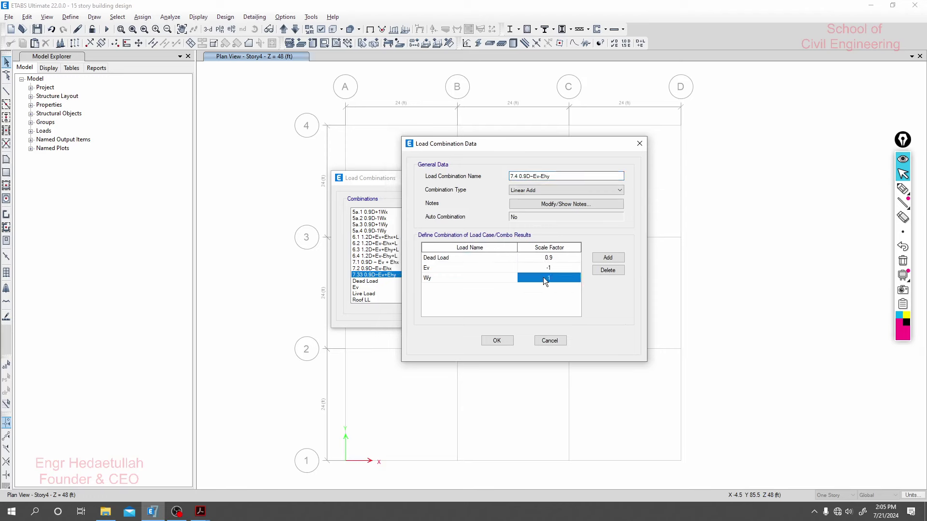
left_click(543, 277)
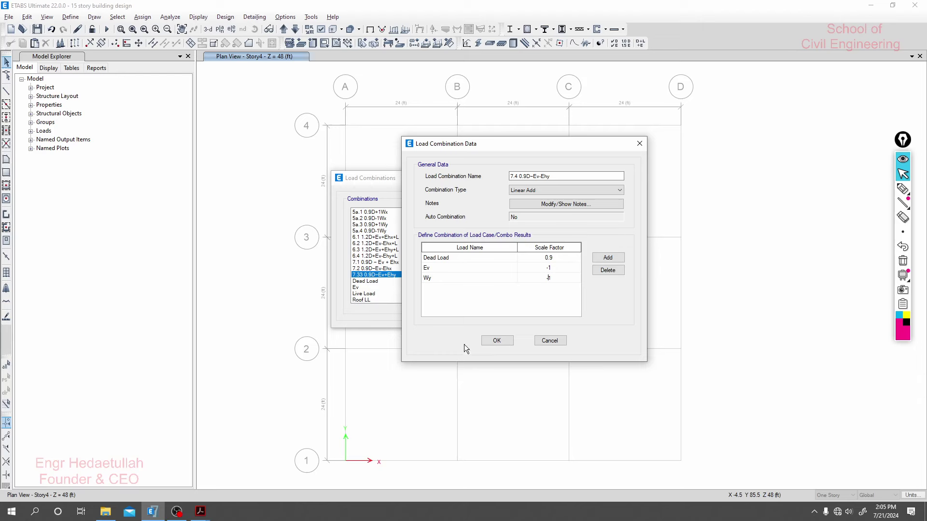
left_click(494, 340)
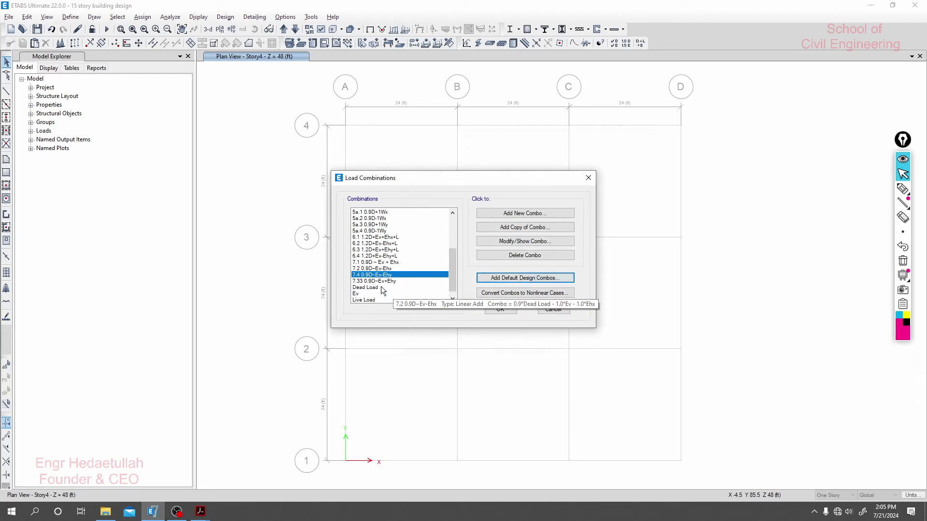
Rename combination 7.33 as 7.3 0.9D−Ev+Ehy
double_click(371, 280)
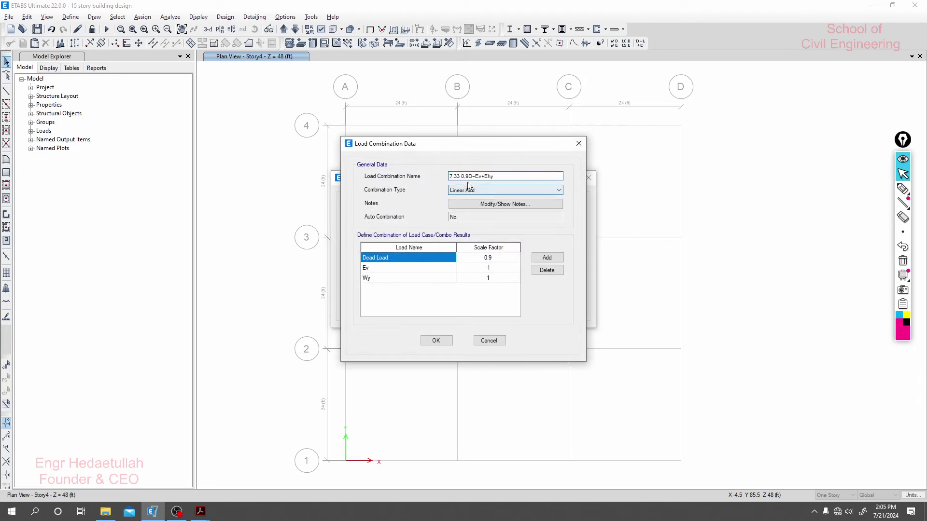
key("BackSpace")
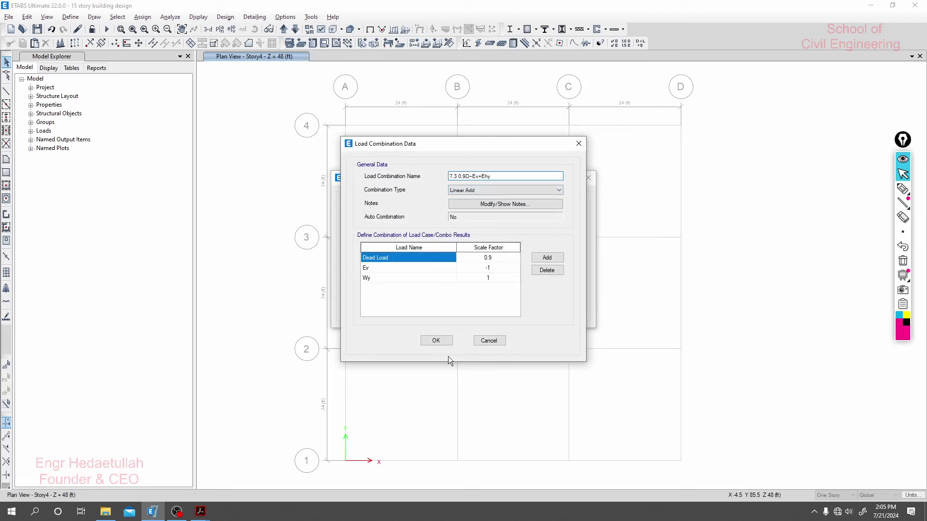
left_click(437, 340)
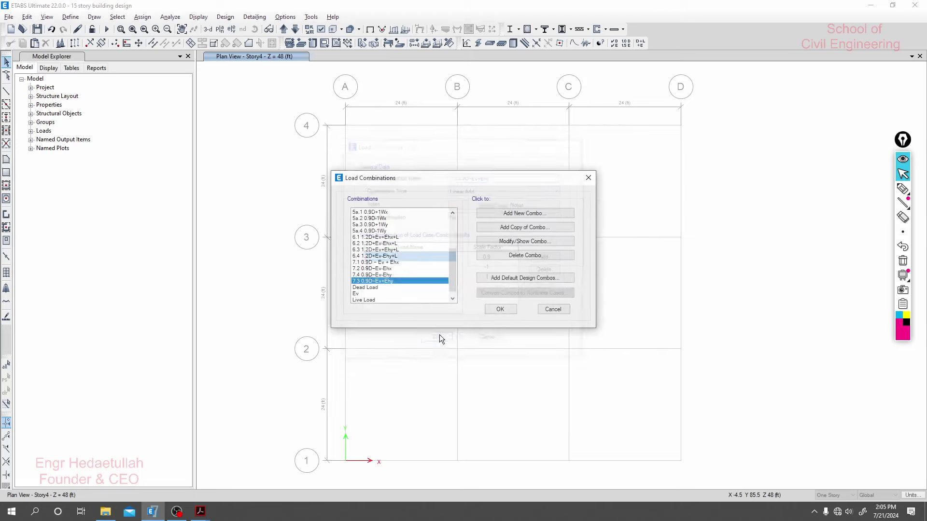
Switch to the ASCE-SEI 7-22 PDF in Adobe Acrobat and check the basic seismic load combinations in Section 2.3.6
left_click(382, 281)
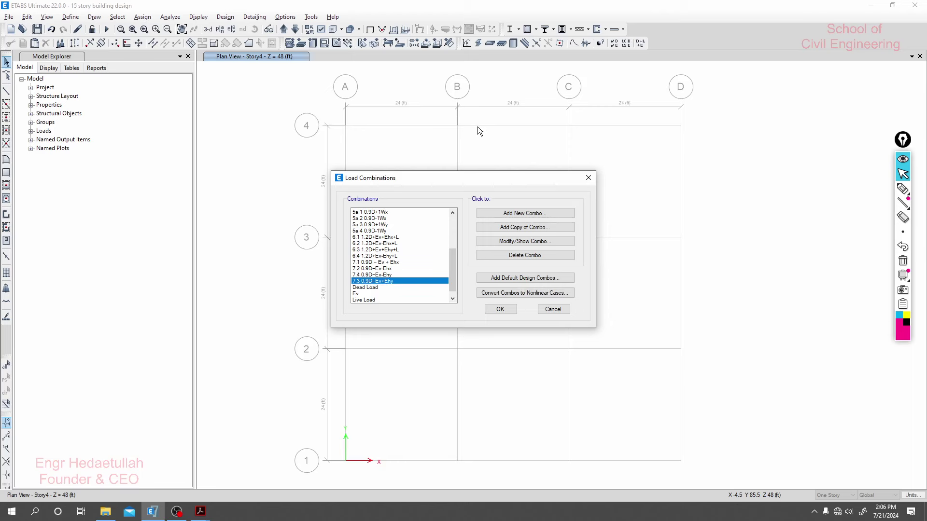
left_click_drag(468, 177, 480, 131)
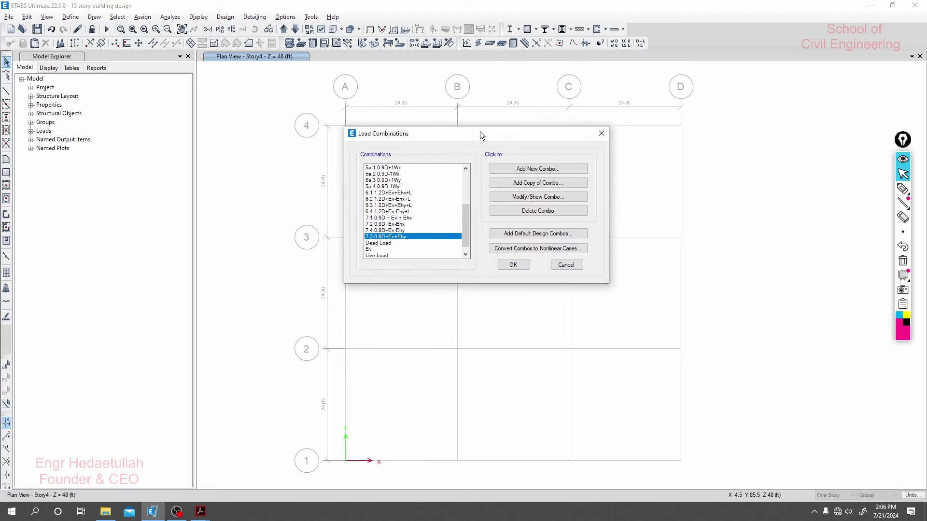
left_click(201, 511)
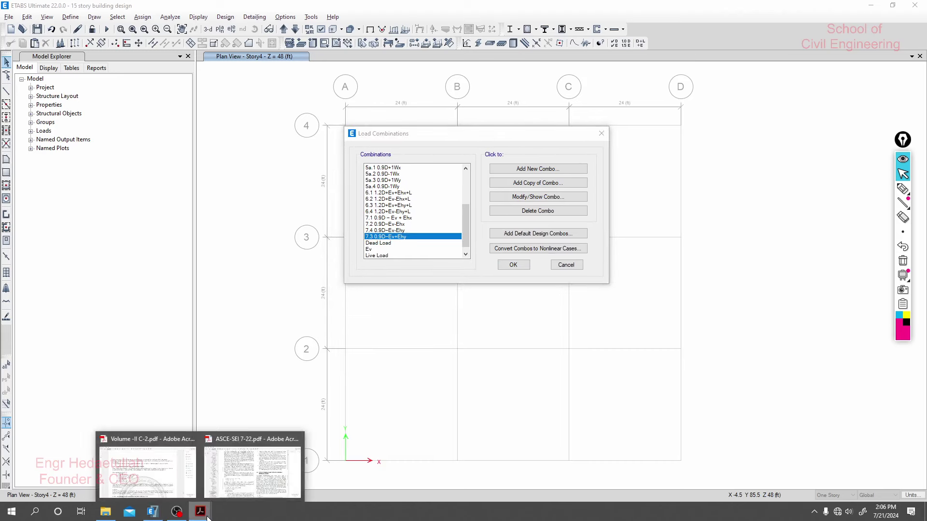
left_click(244, 470)
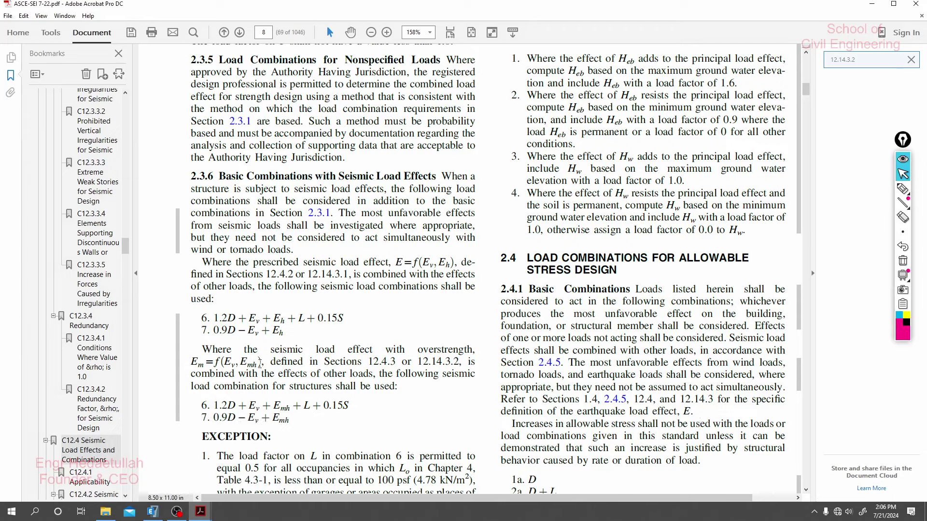
Switch to Volume -II C-2.pdf and locate section 1.7.6.2.1 on horizontal earthquake loading Eh
mouse_move(200, 512)
left_click(153, 488)
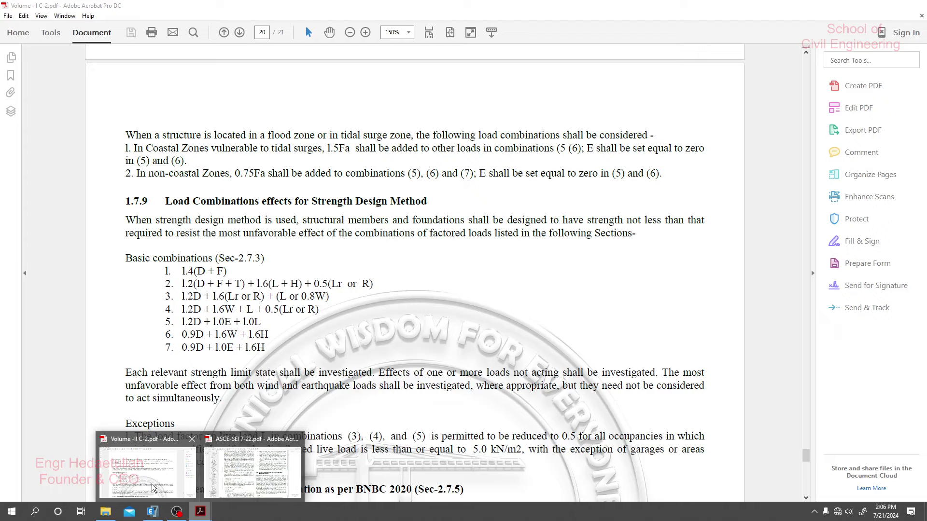
scroll(337, 250, "down", 8)
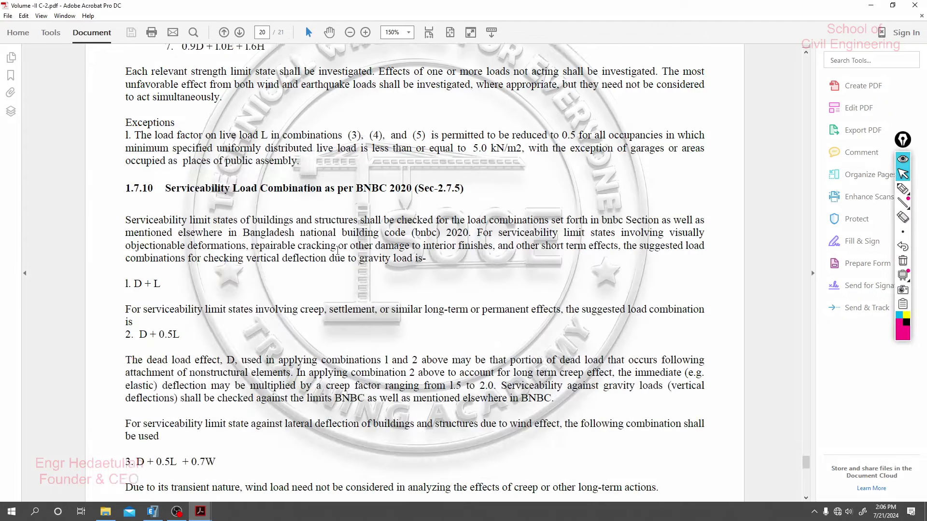
scroll(340, 249, "down", 15)
scroll(344, 247, "up", 4)
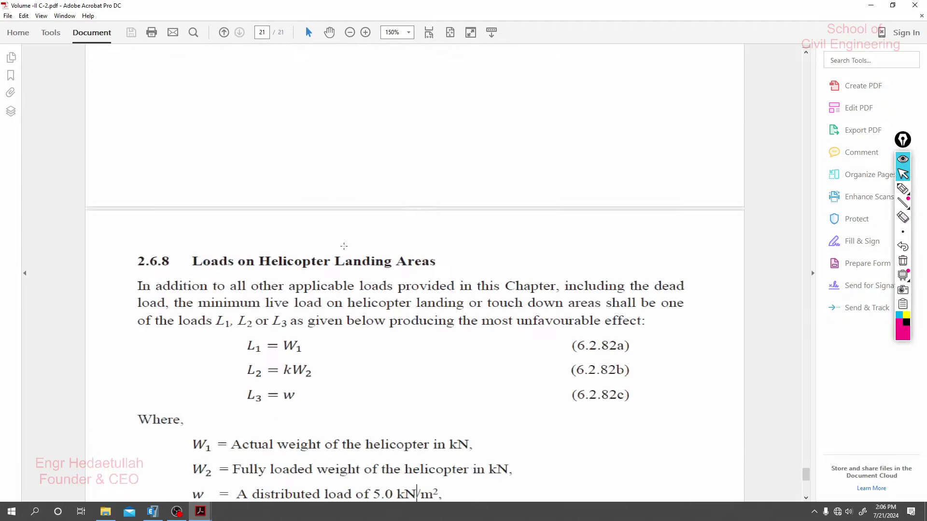
scroll(344, 246, "up", 20)
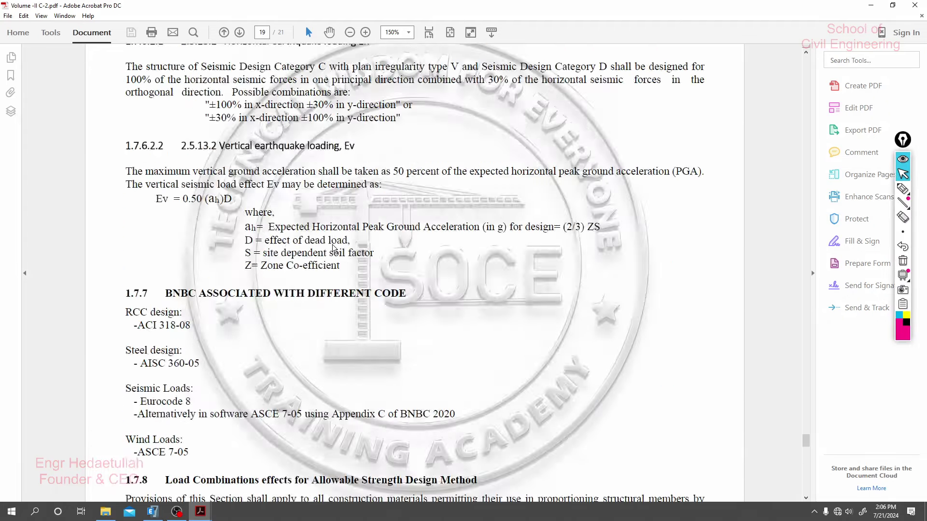
scroll(333, 248, "up", 8)
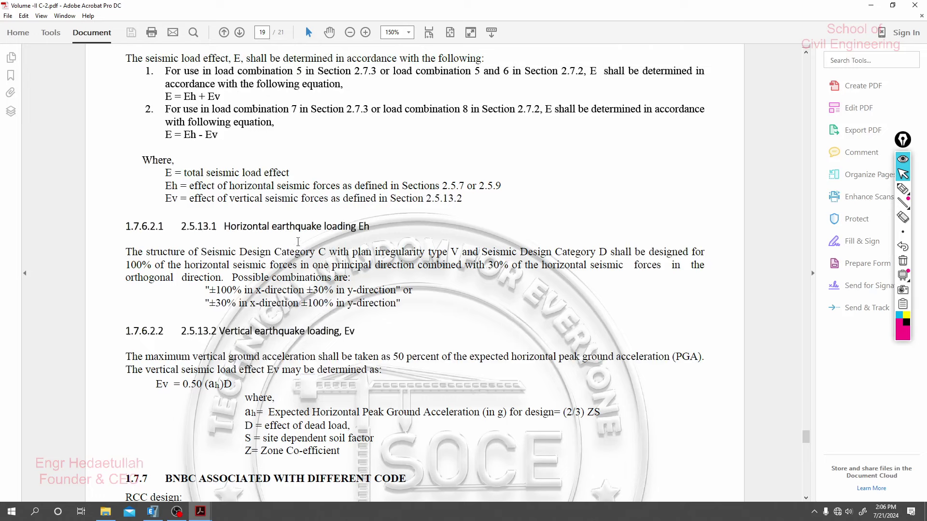
Examine the horizontal earthquake loading Eh heading and the opening requirement of section 1.7.6.2.1
left_click_drag(224, 228, 370, 231)
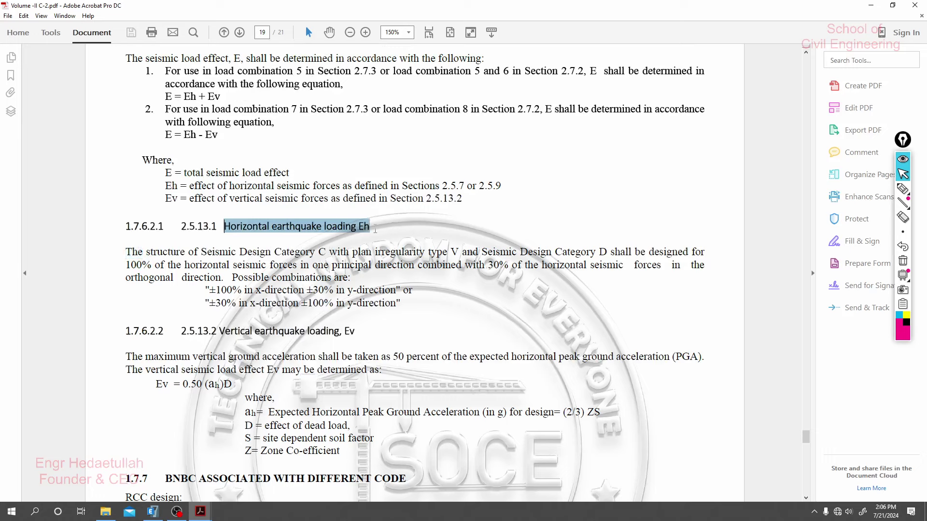
left_click(370, 230)
double_click(363, 228)
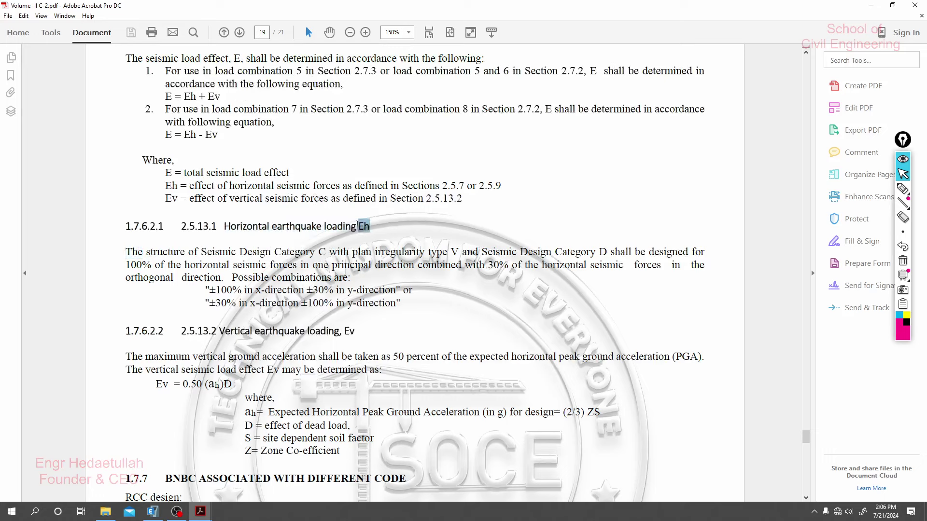
left_click(360, 230)
left_click_drag(126, 252, 334, 290)
left_click(332, 291)
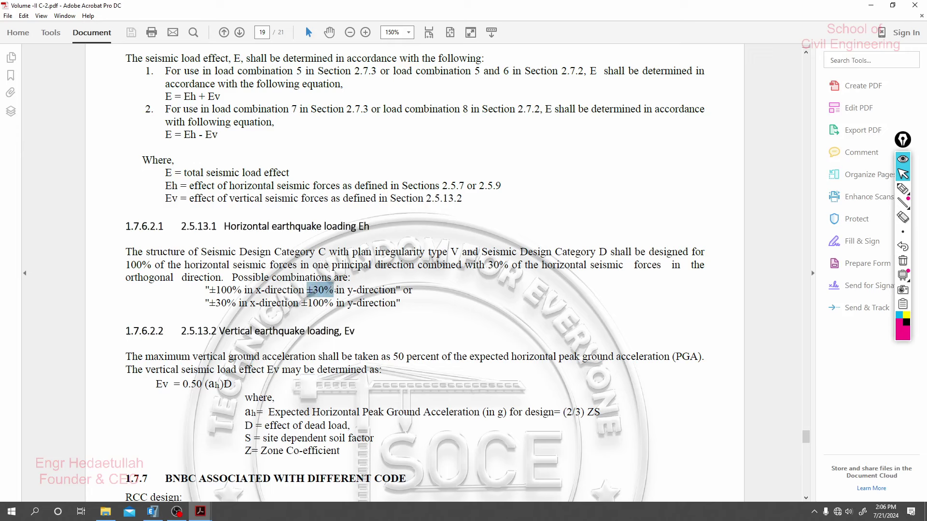
Examine the possible directional combinations of 100% and 30% seismic force in the x and y directions
left_click(383, 295)
left_click_drag(417, 291, 312, 291)
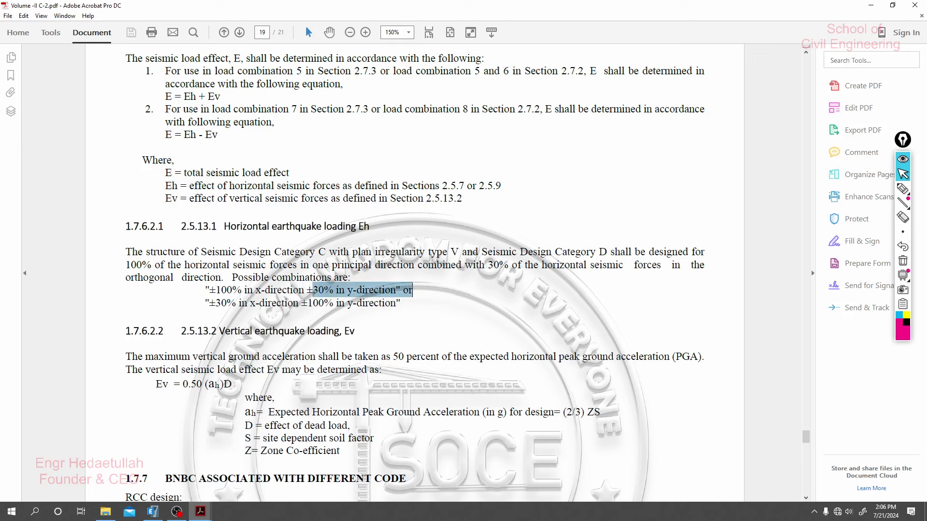
left_click(320, 295)
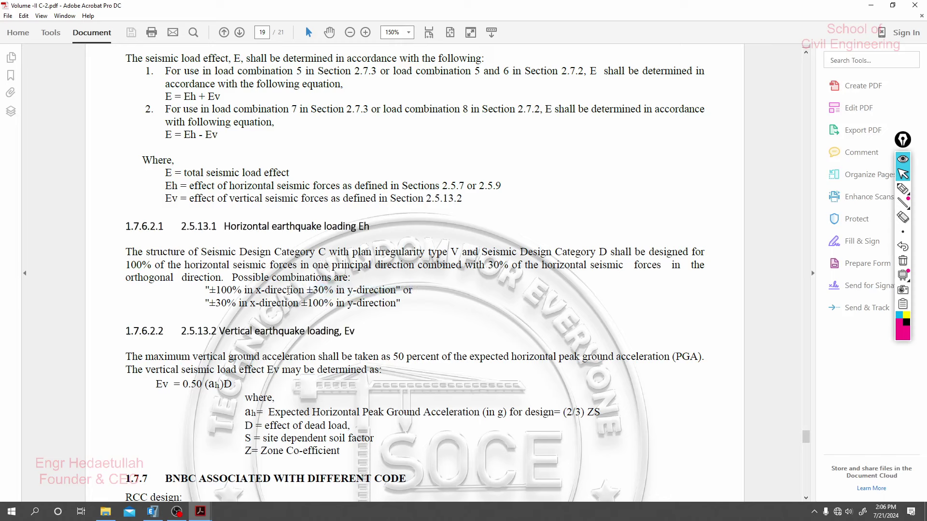
double_click(218, 290)
left_click_drag(239, 291, 267, 291)
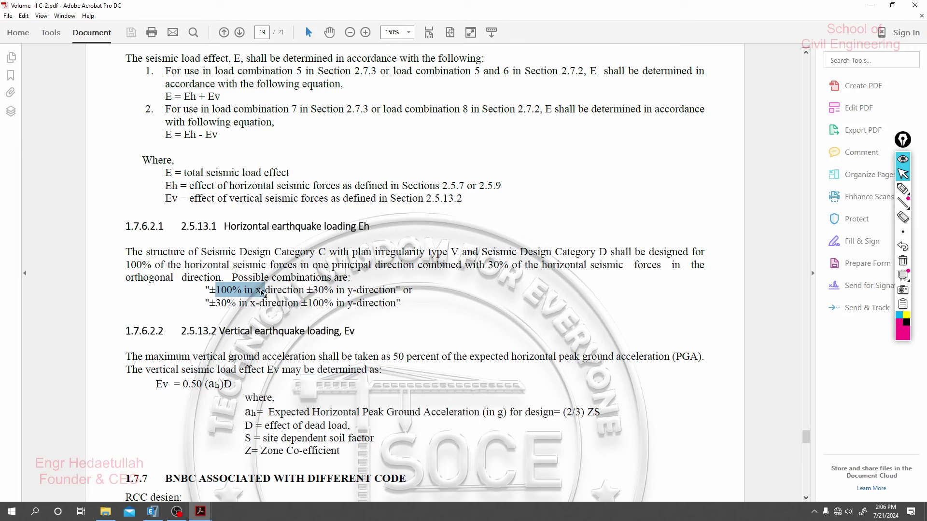
left_click(259, 290)
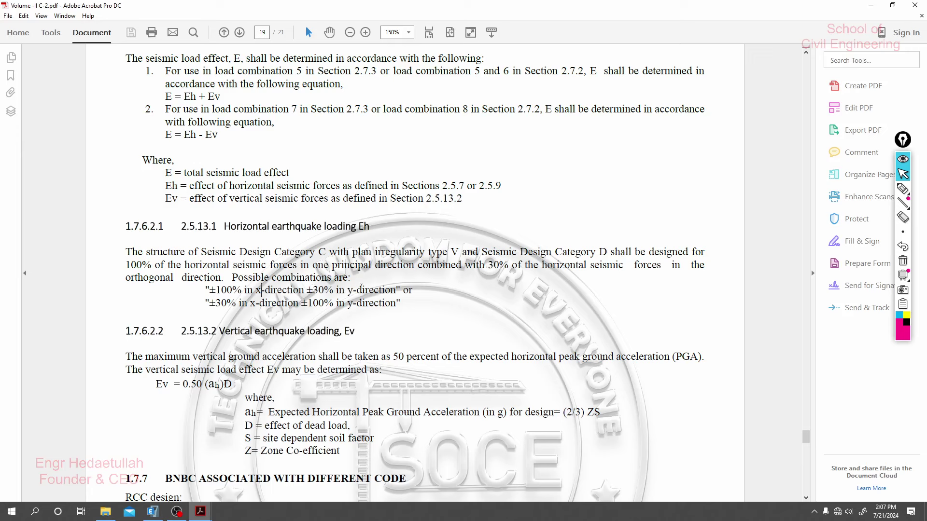
double_click(340, 289)
left_click(316, 289)
left_click_drag(209, 303, 236, 303)
left_click(238, 316)
left_click_drag(236, 303, 209, 303)
left_click(256, 306)
Examine which seismic design categories and plan irregularity type require the orthogonal 100% plus 30% seismic force combination
left_click_drag(127, 251, 708, 272)
left_click(520, 285)
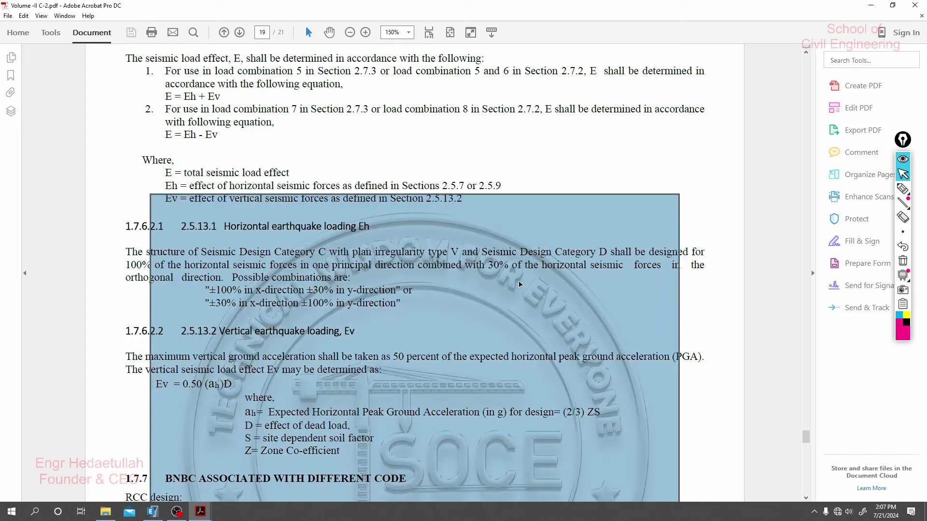
left_click(380, 258)
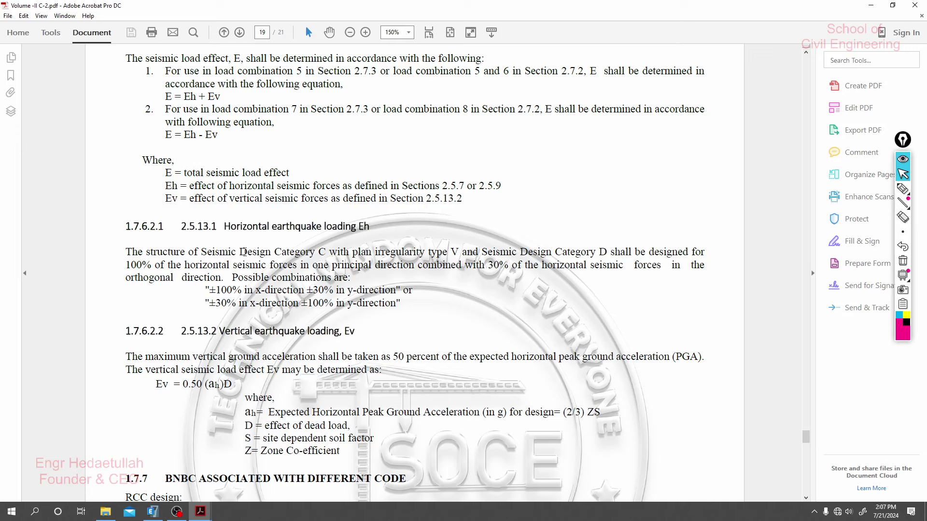
double_click(329, 252)
left_click(322, 251)
left_click_drag(459, 252, 125, 252)
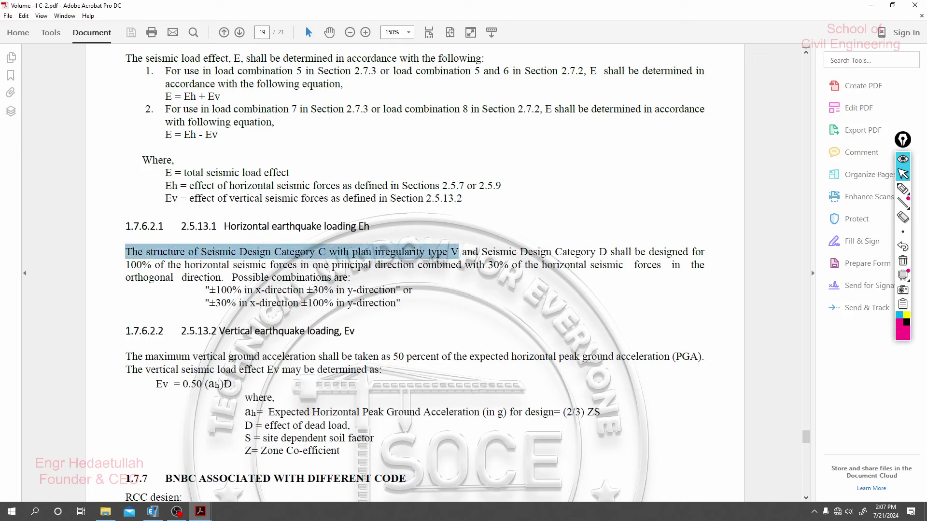
left_click_drag(205, 303, 228, 281)
left_click(541, 251)
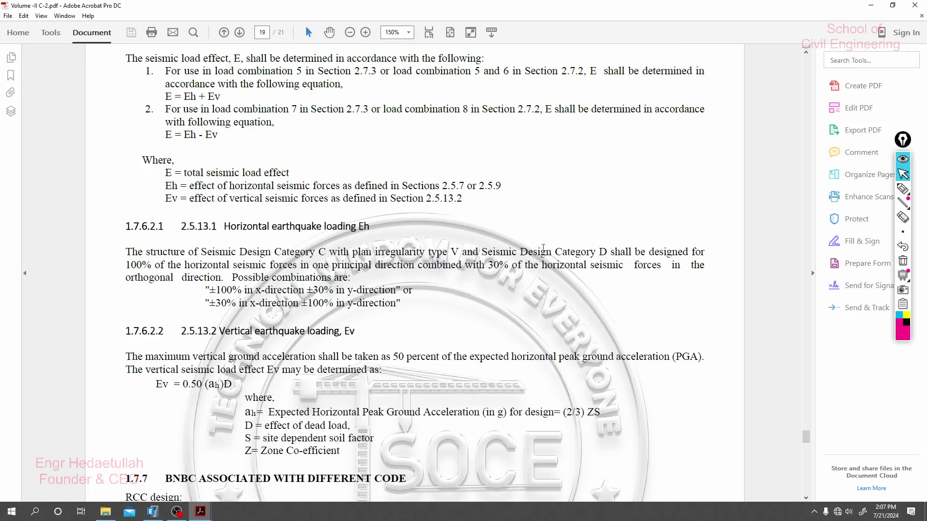
left_click_drag(603, 251, 607, 252)
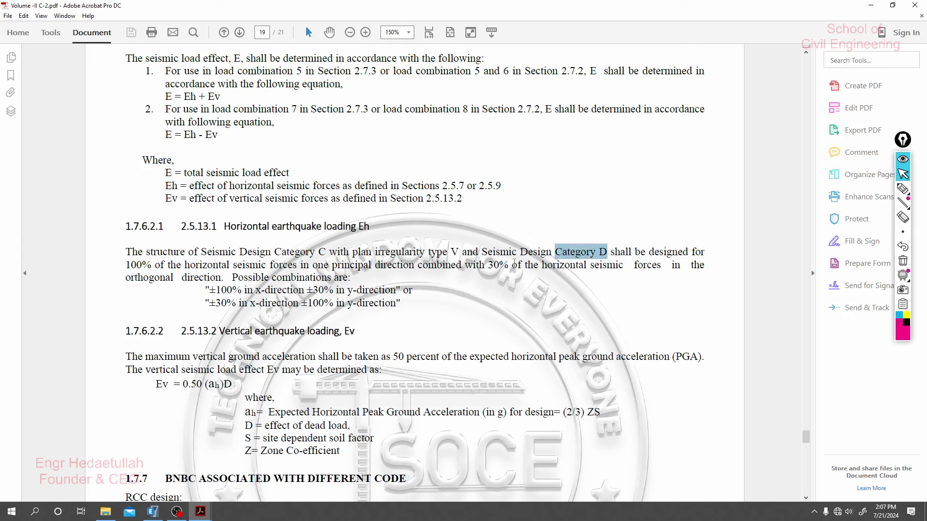
left_click(315, 242)
left_click_drag(318, 251, 597, 252)
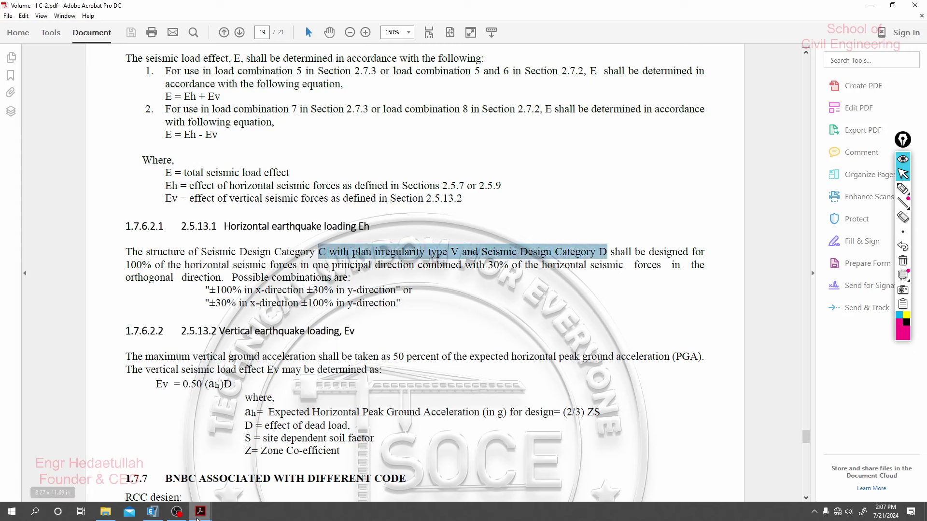
Return to the ASCE-SEI 7-22 PDF and find the C12.5 Direction of Loading commentary by way of C12.4 Seismic Load Effects and Combinations
mouse_move(200, 511)
left_click(256, 480)
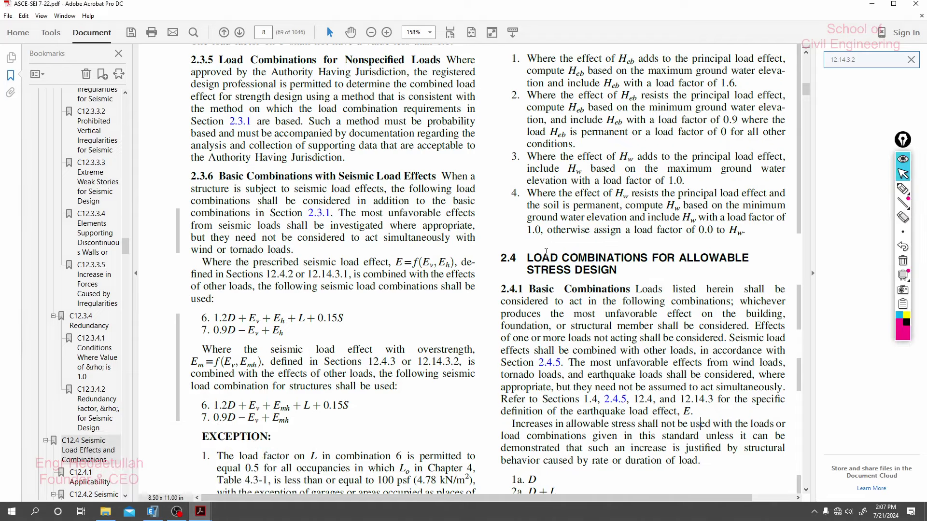
scroll(546, 253, "up", 9)
scroll(507, 235, "down", 5)
scroll(507, 235, "down", 5)
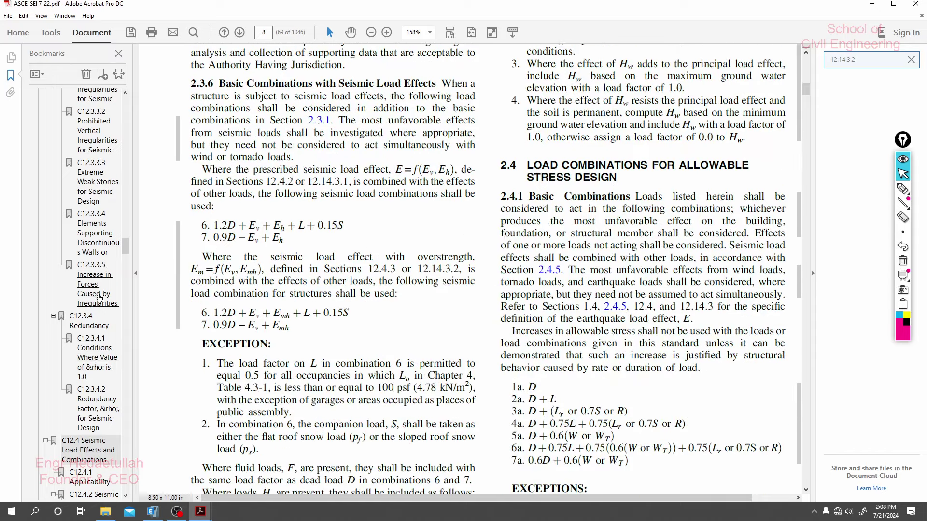
left_click(98, 451)
scroll(473, 267, "down", 10)
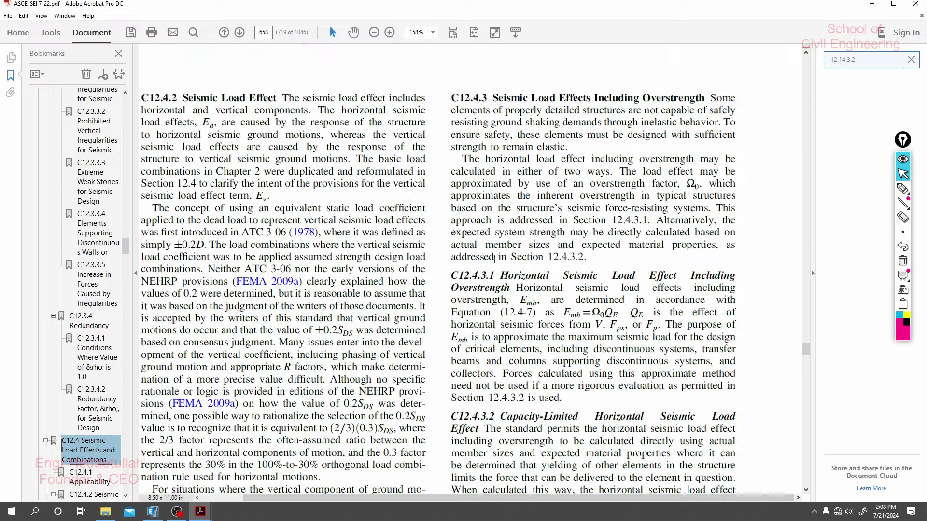
scroll(474, 267, "down", 10)
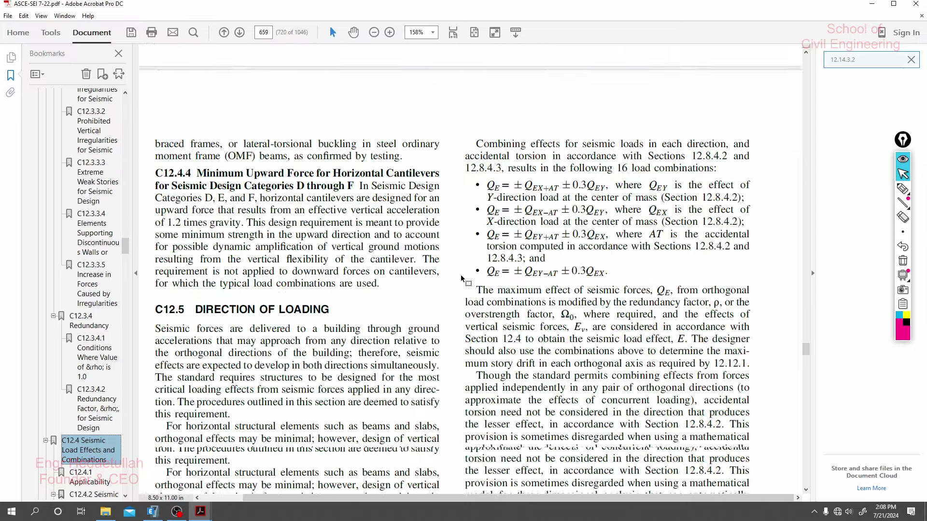